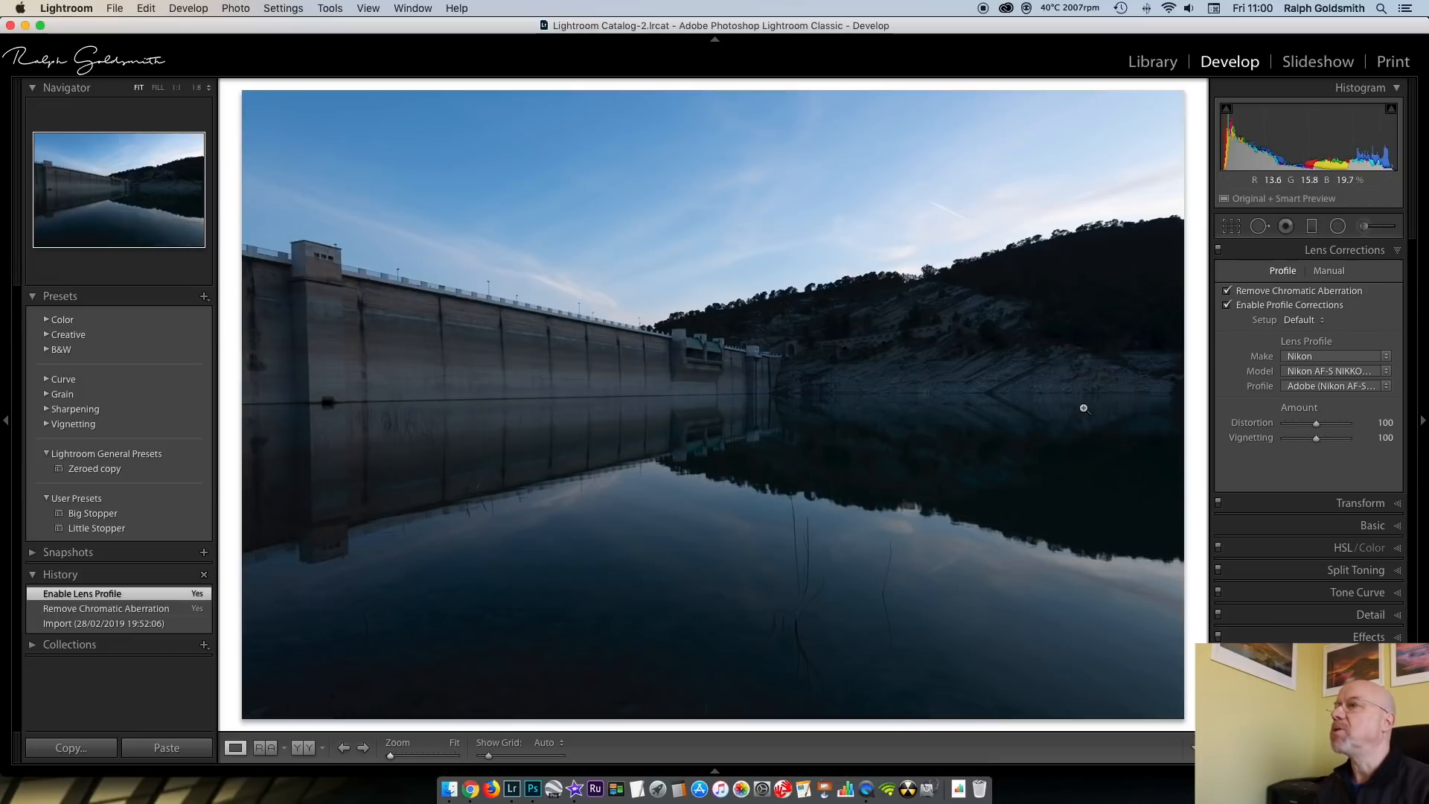
Set the dam photo's basic tone to Exposure +0.70, Highlights −81 and Shadows +47
{"action": "left_click", "coordinate": [1394, 251]}
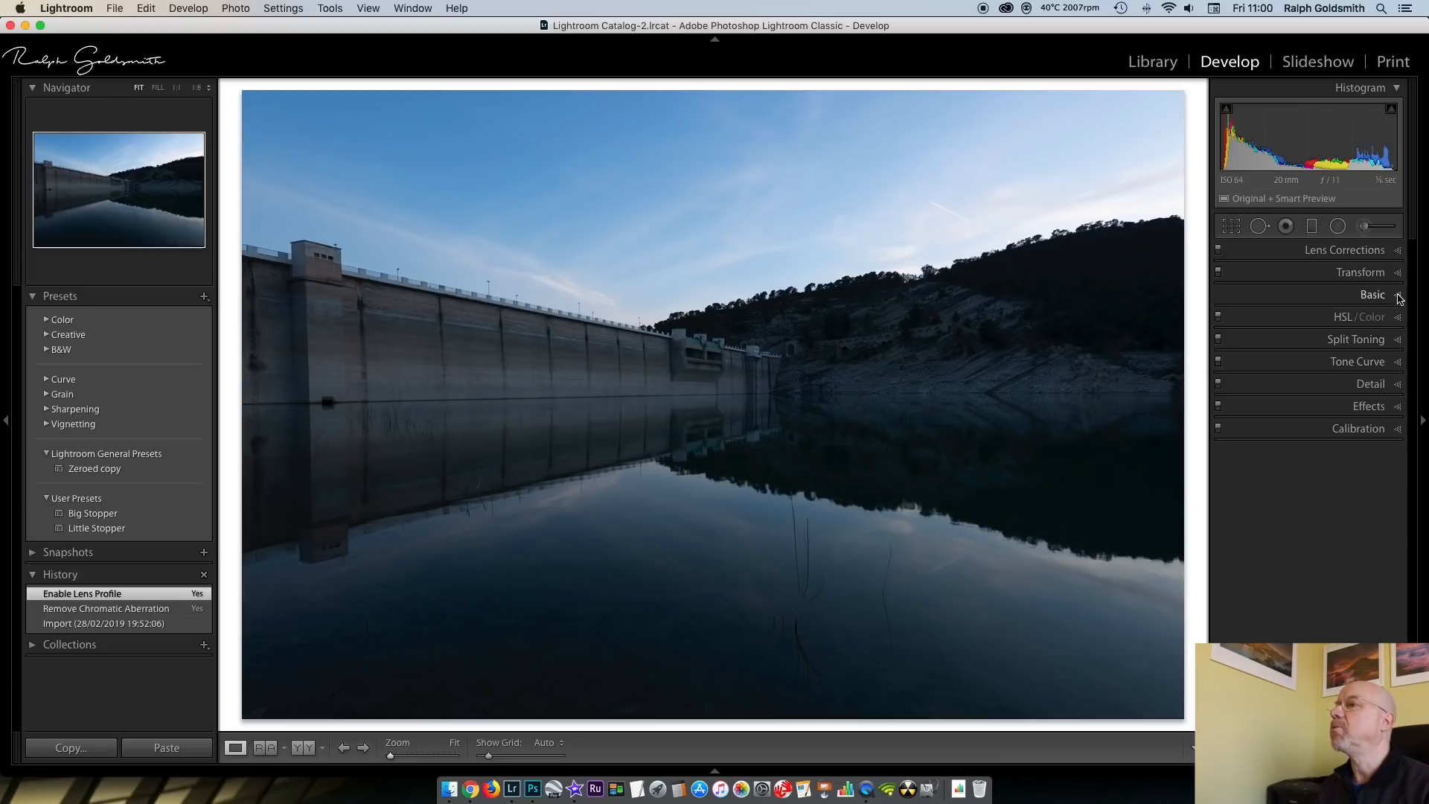
{"action": "left_click", "coordinate": [1399, 298]}
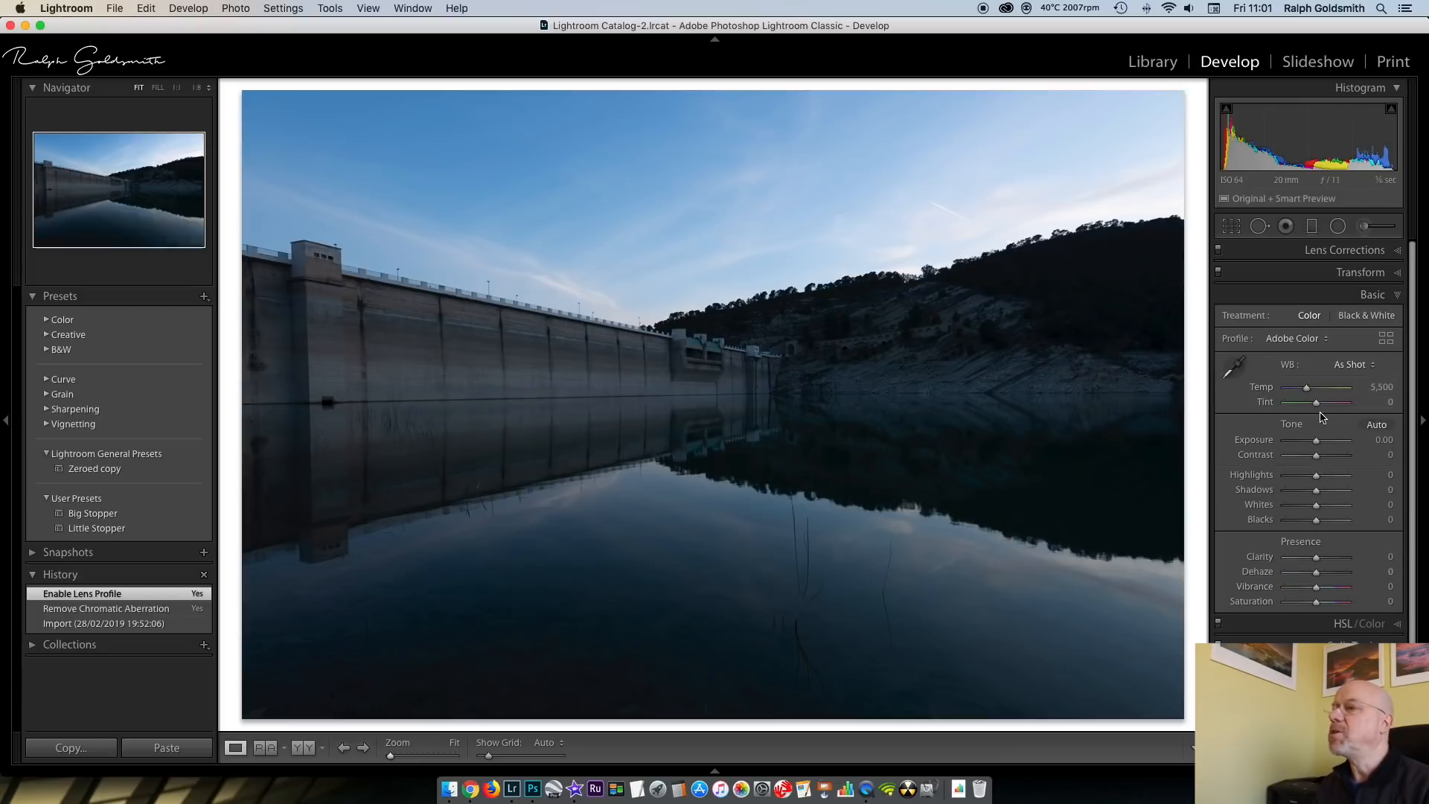
{"action": "left_click_drag", "start_coordinate": [1316, 445], "coordinate": [1322, 444]}
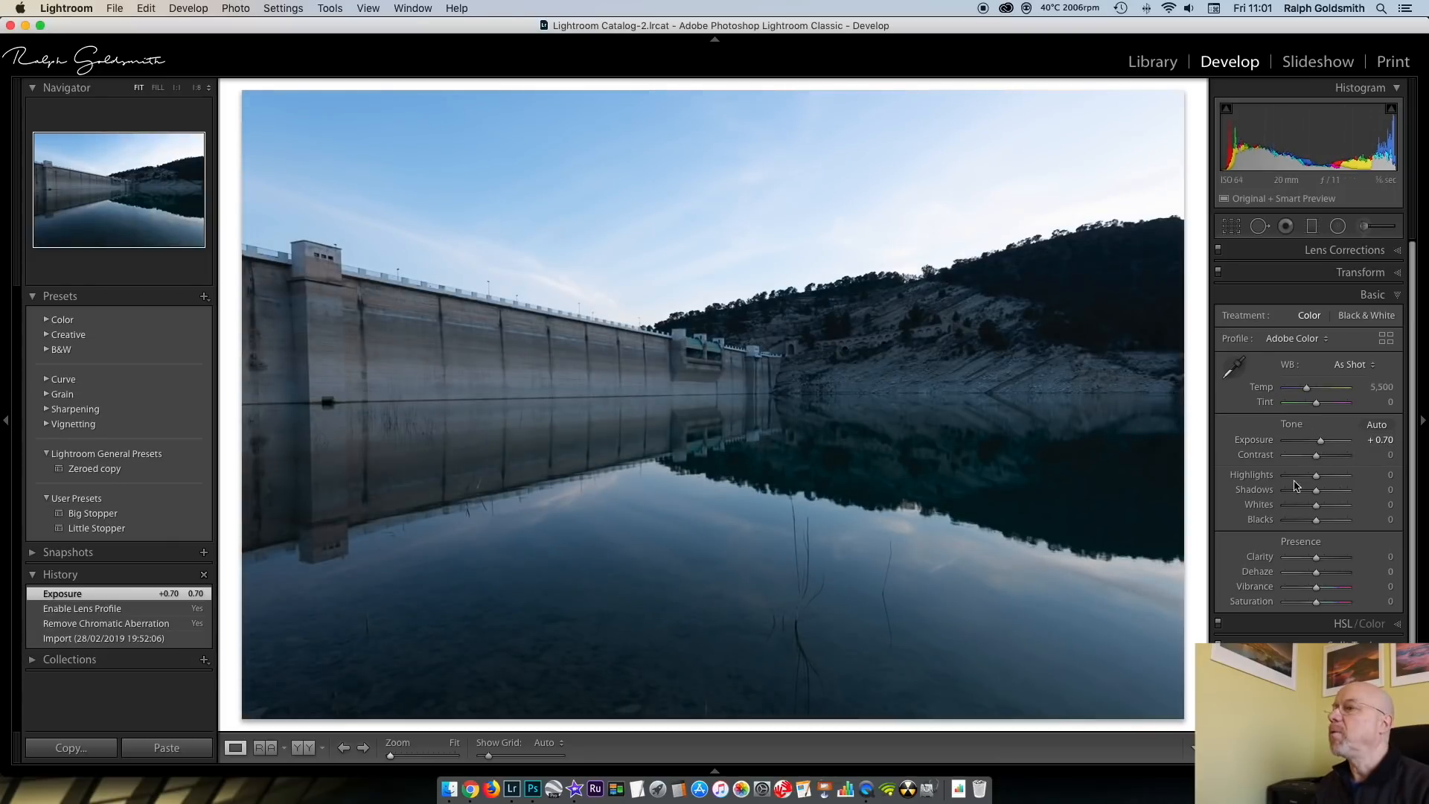
{"action": "left_click_drag", "start_coordinate": [1319, 479], "coordinate": [1294, 480]}
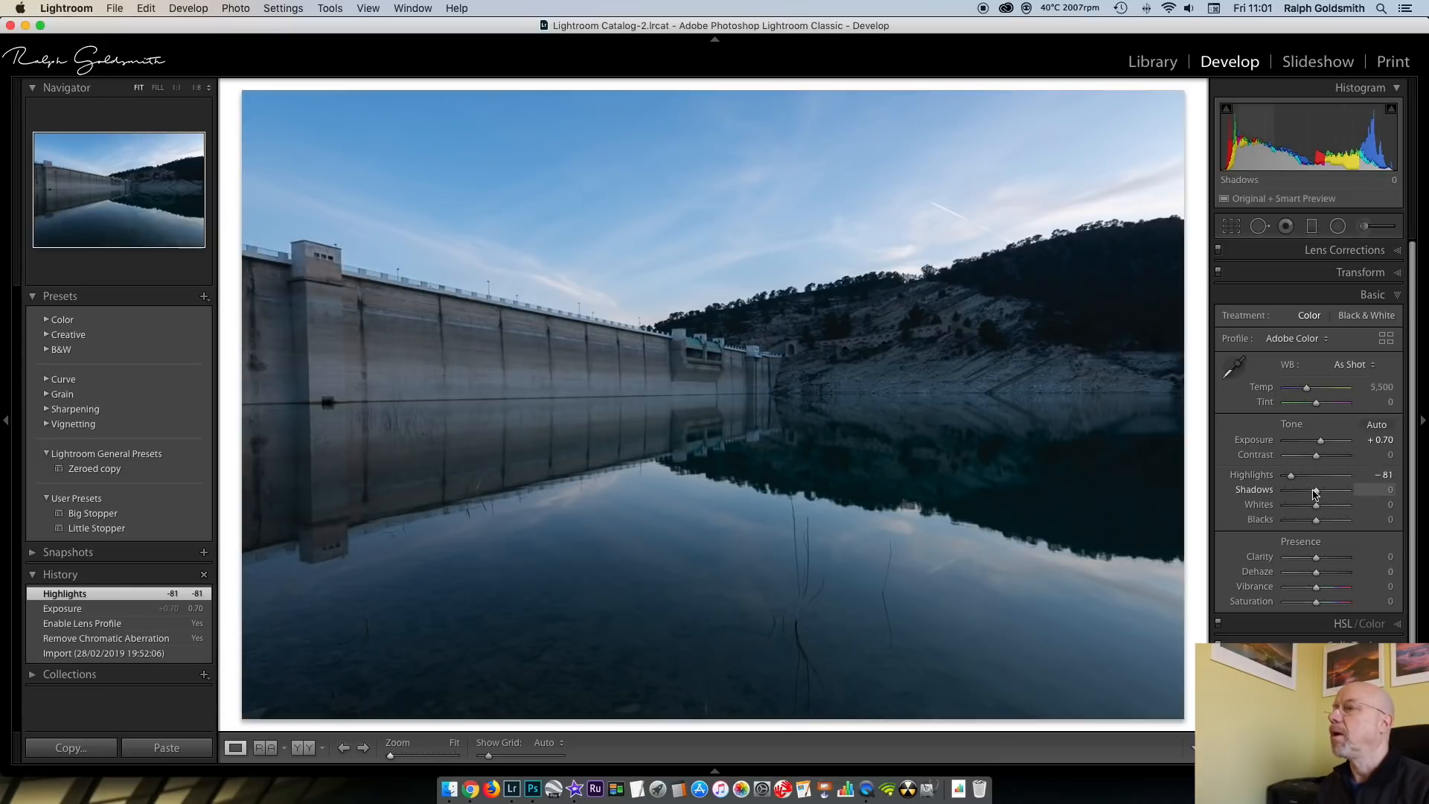
{"action": "left_click_drag", "start_coordinate": [1316, 492], "coordinate": [1333, 493]}
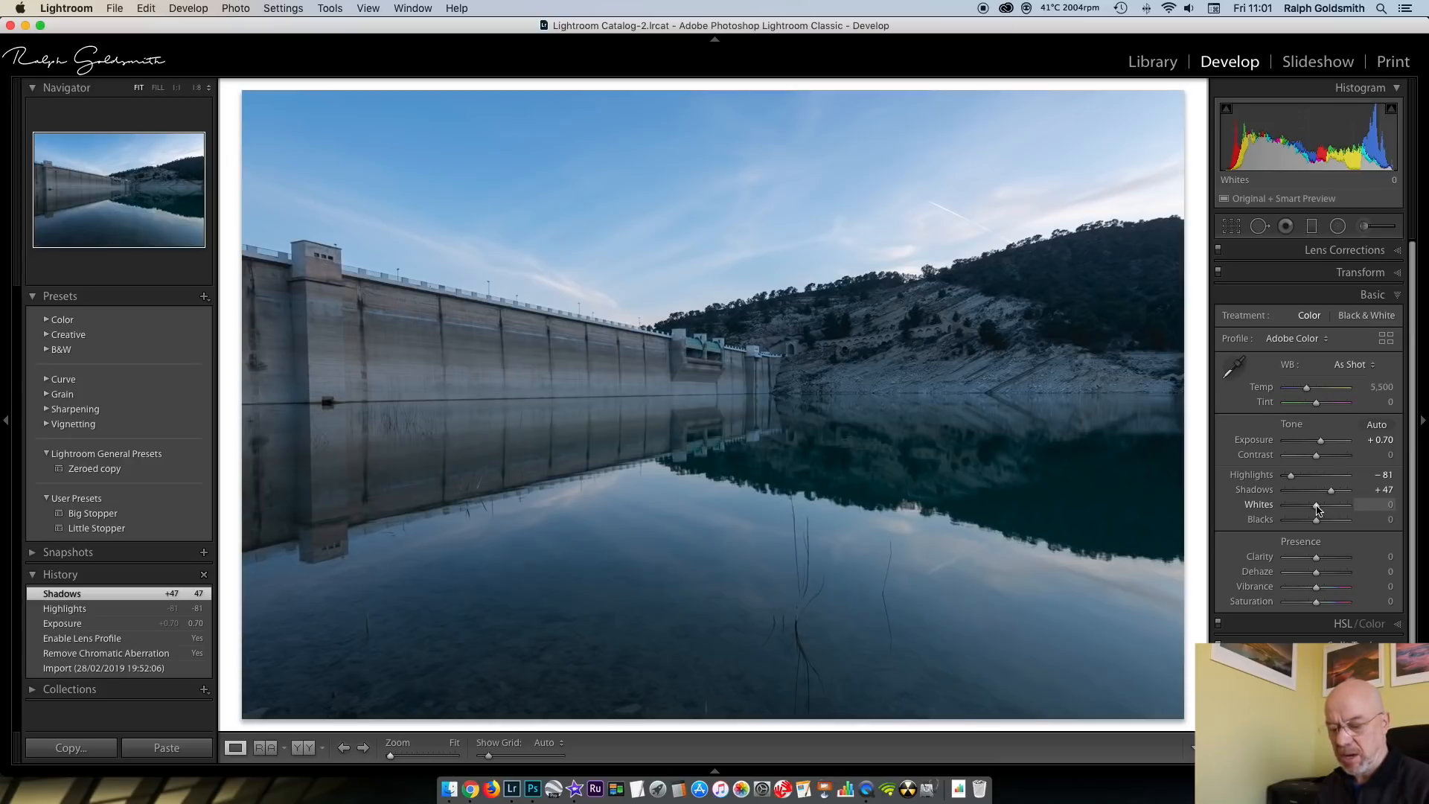
Set Whites to +37 using the clipping preview, and check the Blacks clipping
{"action": "left_click_drag", "start_coordinate": [1317, 509], "coordinate": [1330, 508]}
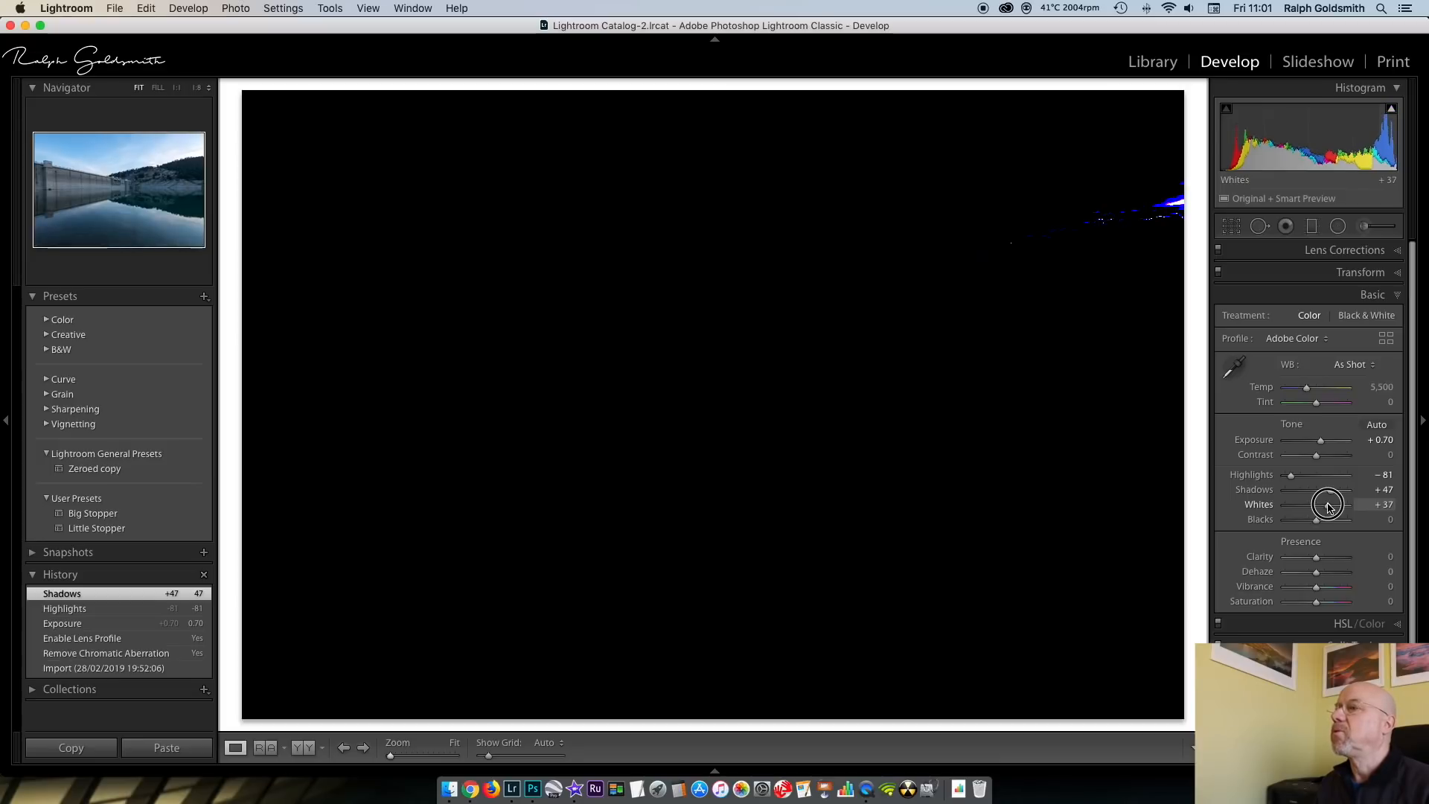
{"action": "left_click_drag", "start_coordinate": [1329, 507], "coordinate": [1330, 507]}
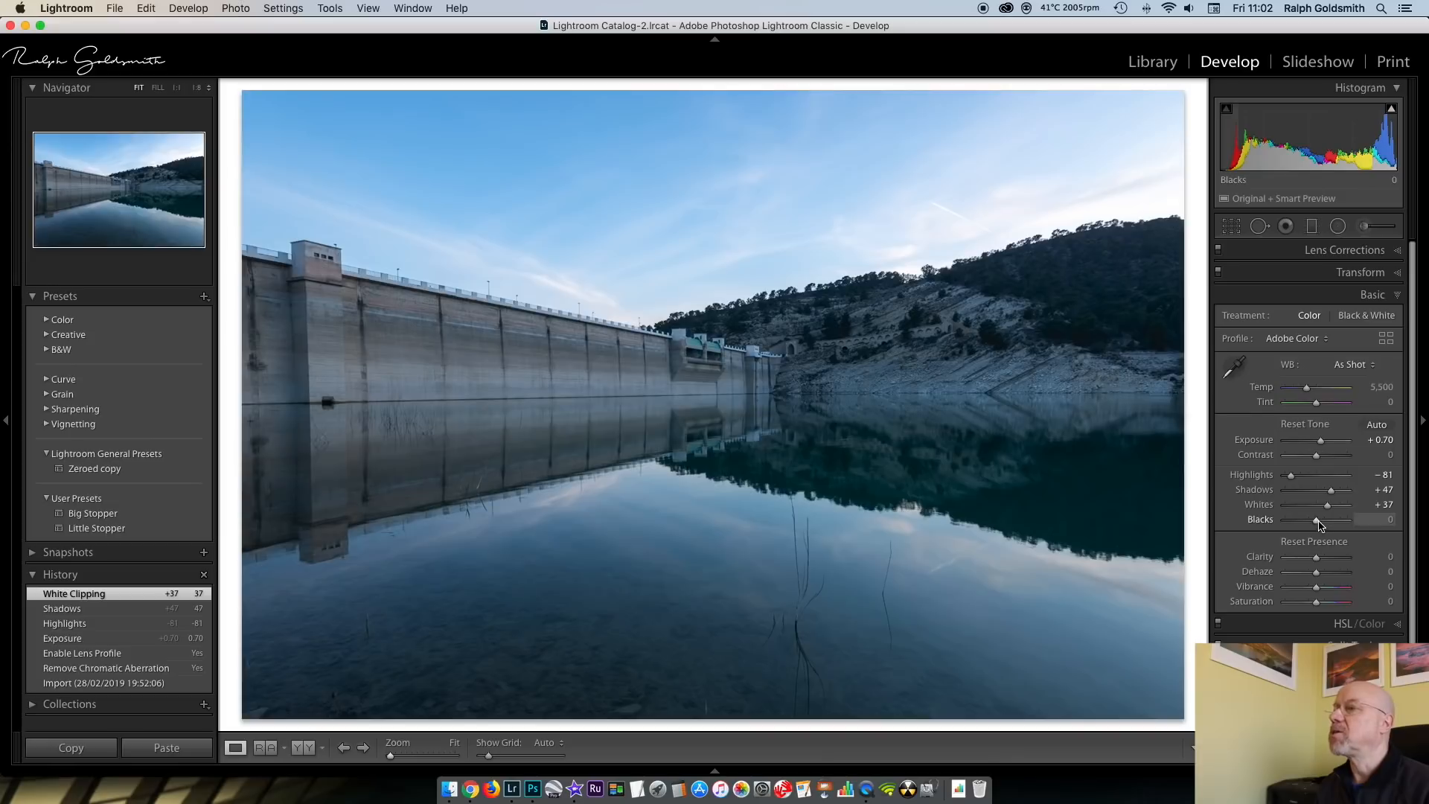
{"action": "left_click", "coordinate": [1317, 520], "text": "alt"}
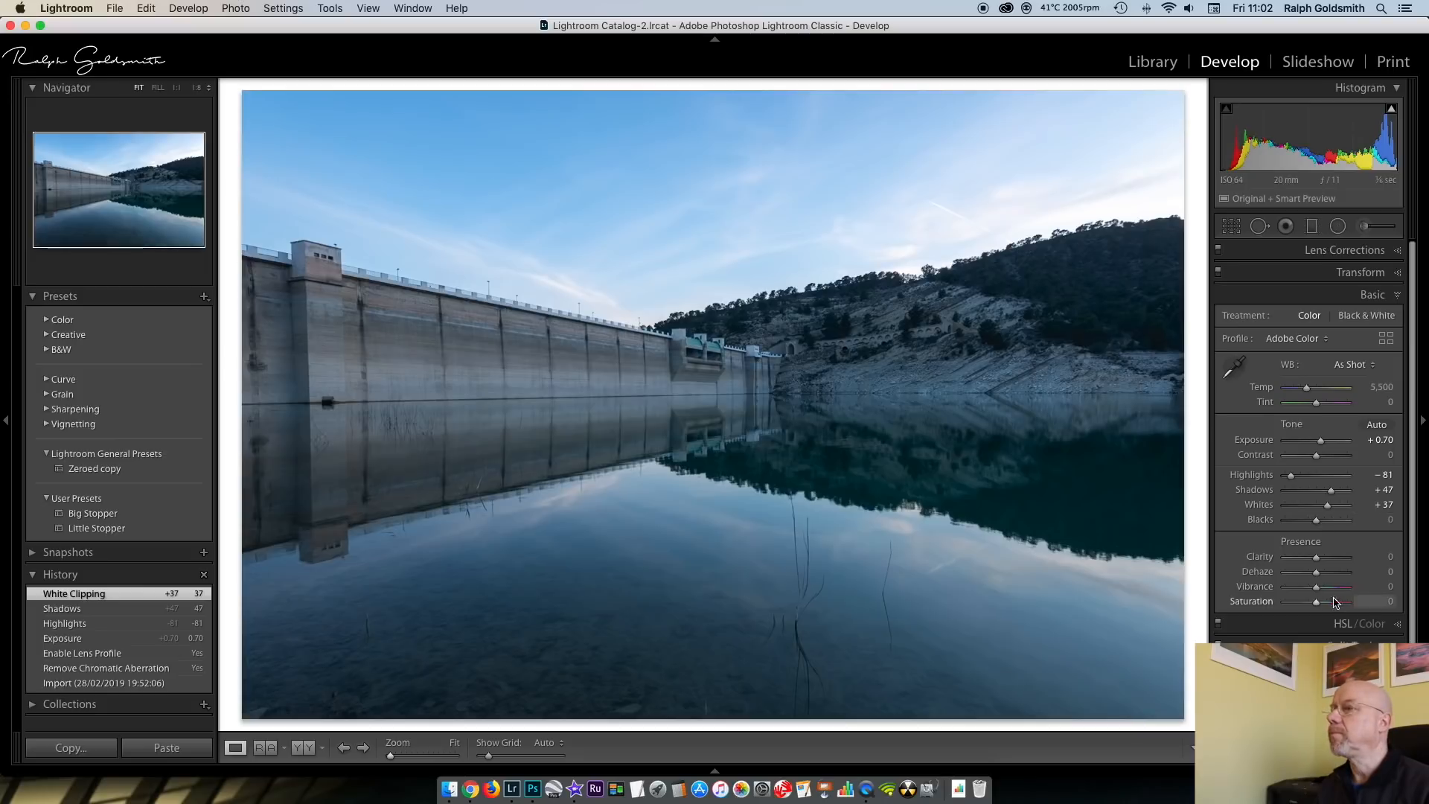
Set the photo's Vibrance to +28 and Saturation to +1 in the basic adjustments
{"action": "left_click_drag", "start_coordinate": [1318, 590], "coordinate": [1327, 590]}
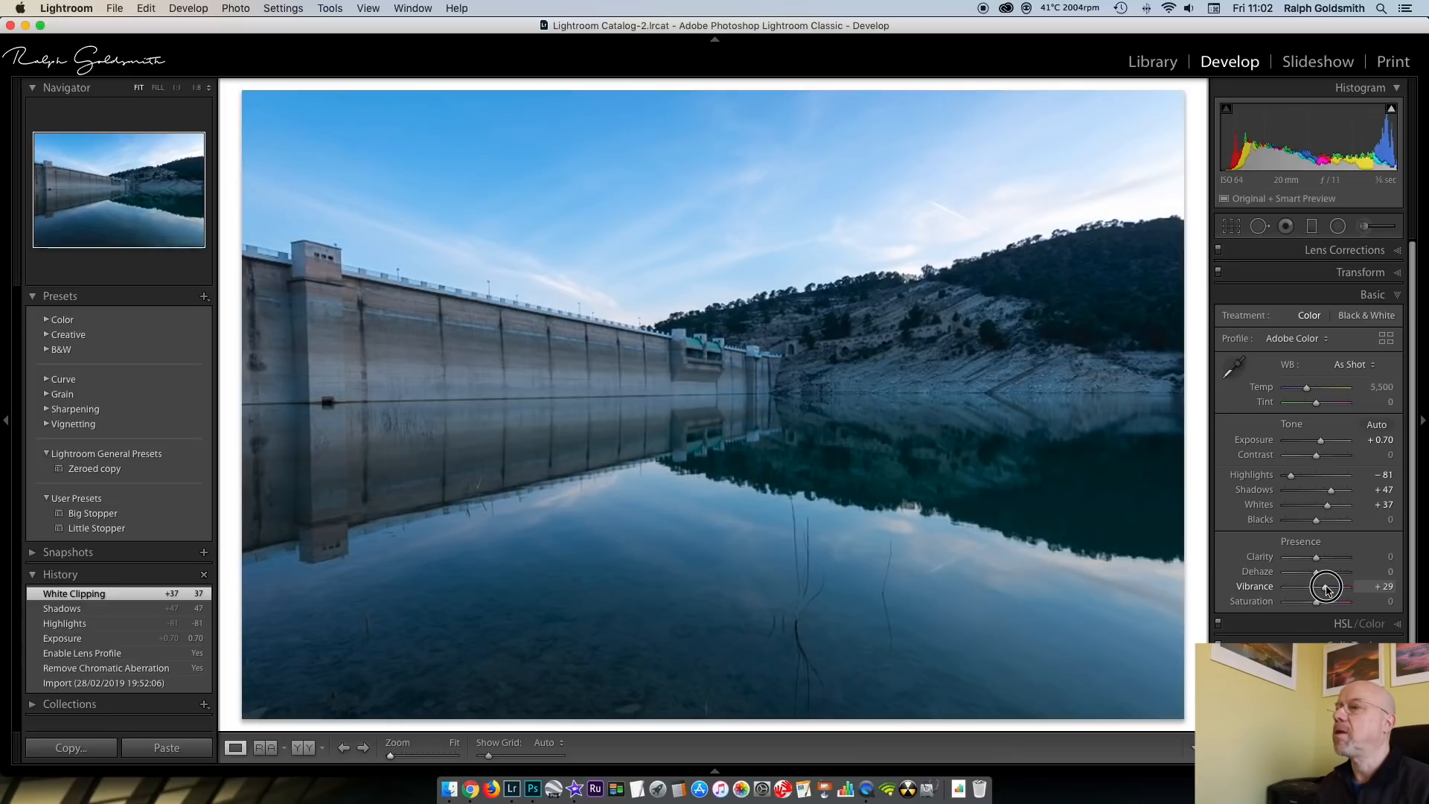
{"action": "left_click_drag", "start_coordinate": [1326, 589], "coordinate": [1318, 606]}
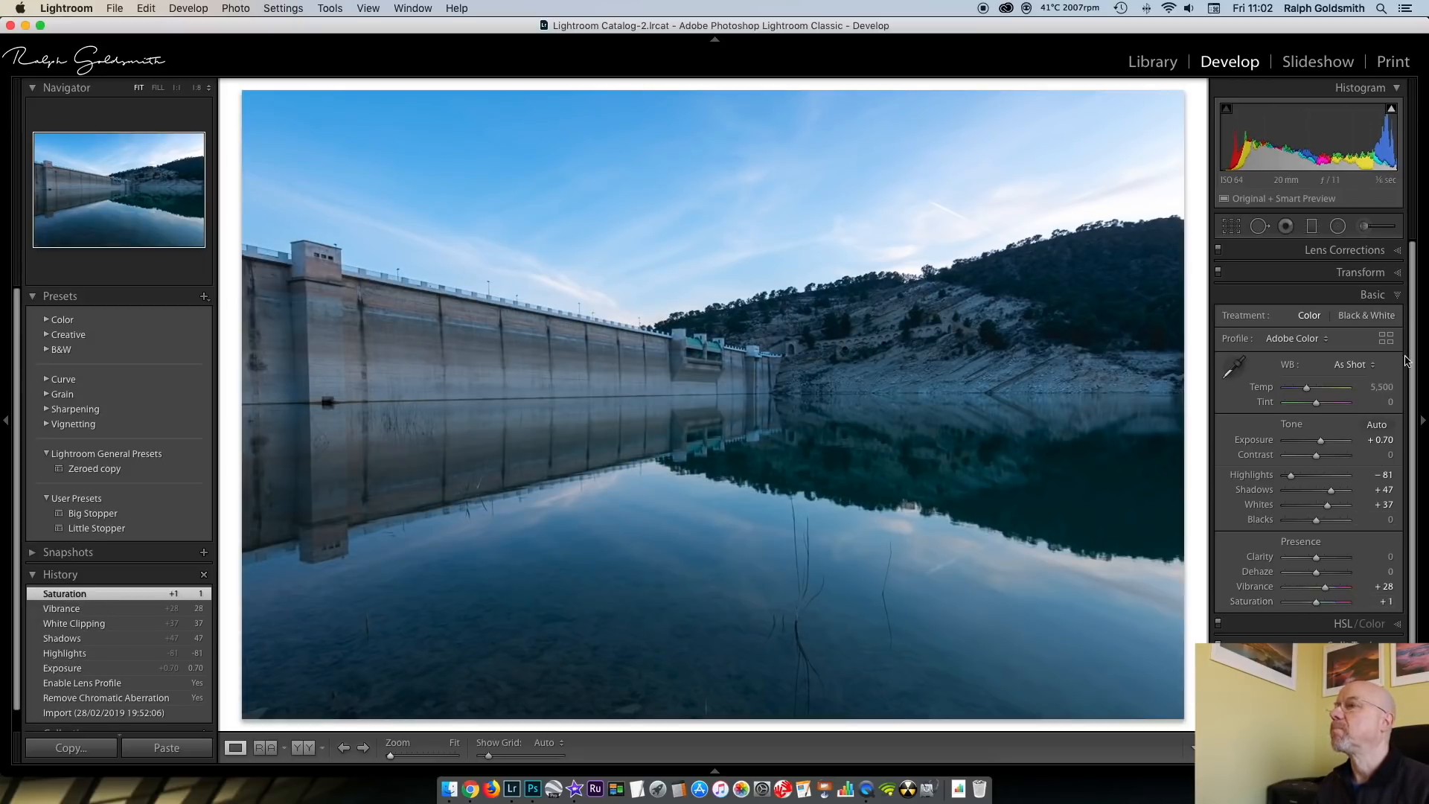
{"action": "left_click", "coordinate": [1399, 297]}
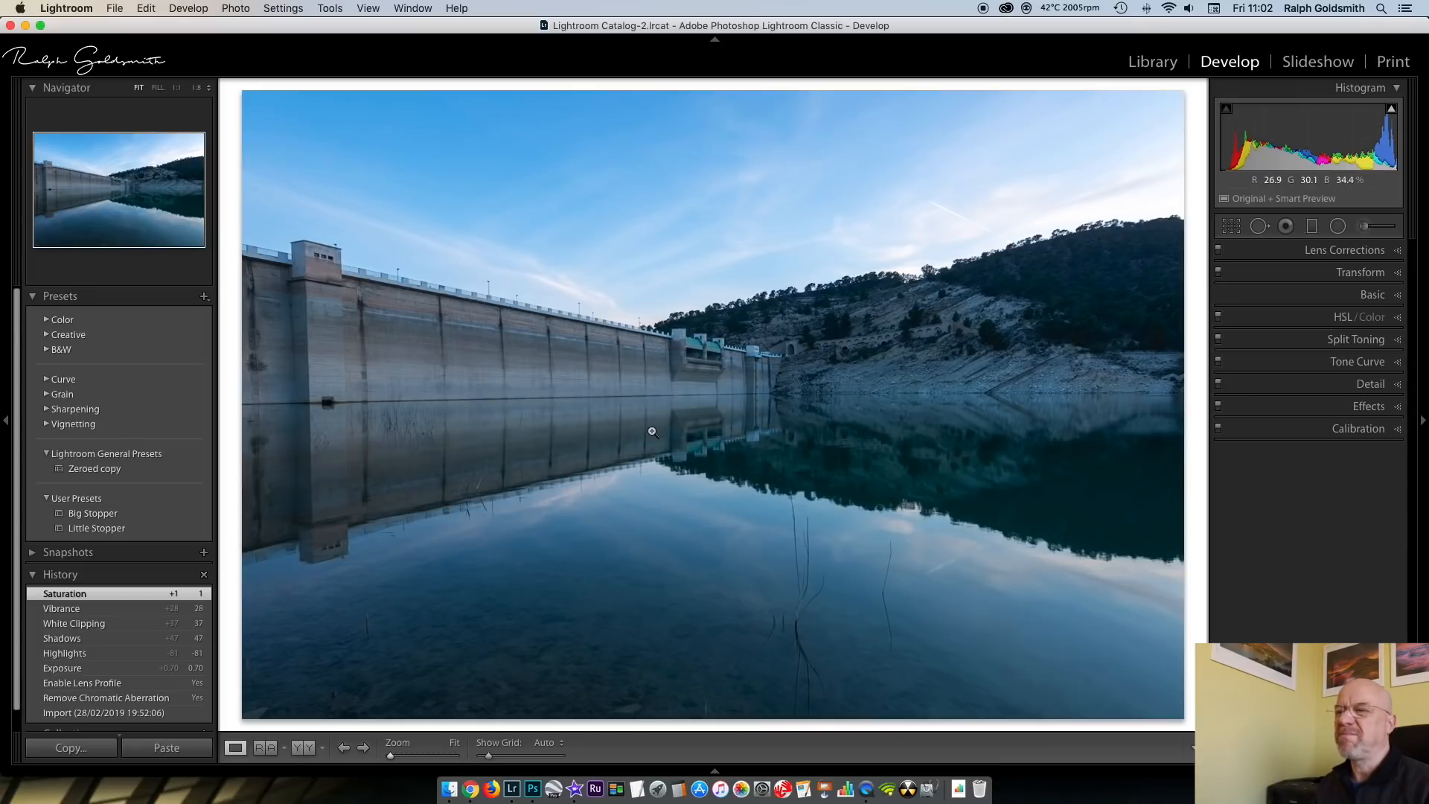
Add a graduated filter with reset settings from the sky down to the waterline, with Exposure −0.90 and Shadows 48
{"action": "left_click", "coordinate": [1312, 227]}
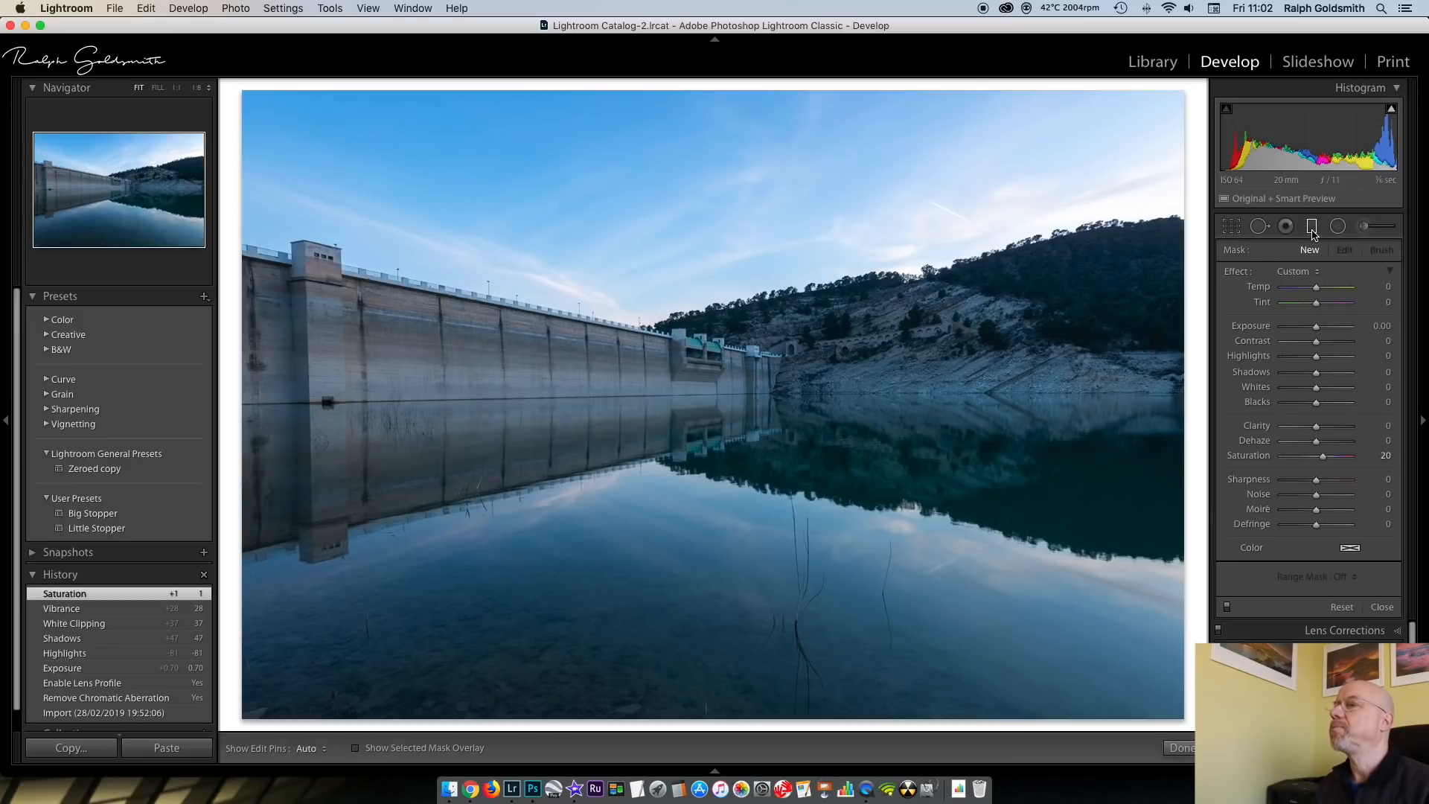
{"action": "double_click", "coordinate": [1236, 272]}
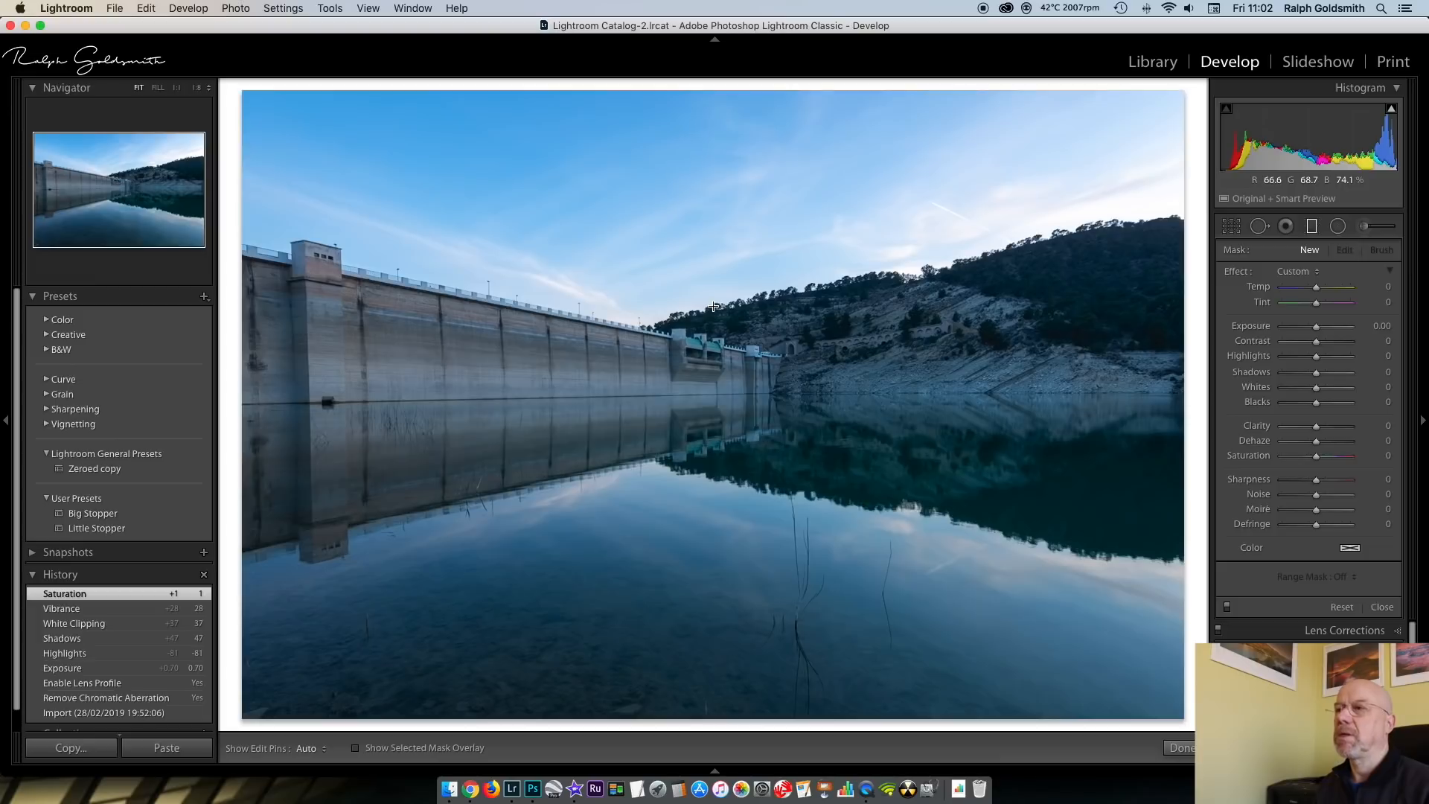
{"action": "left_click_drag", "start_coordinate": [715, 309], "coordinate": [715, 400]}
{"action": "left_click_drag", "start_coordinate": [724, 306], "coordinate": [724, 289]}
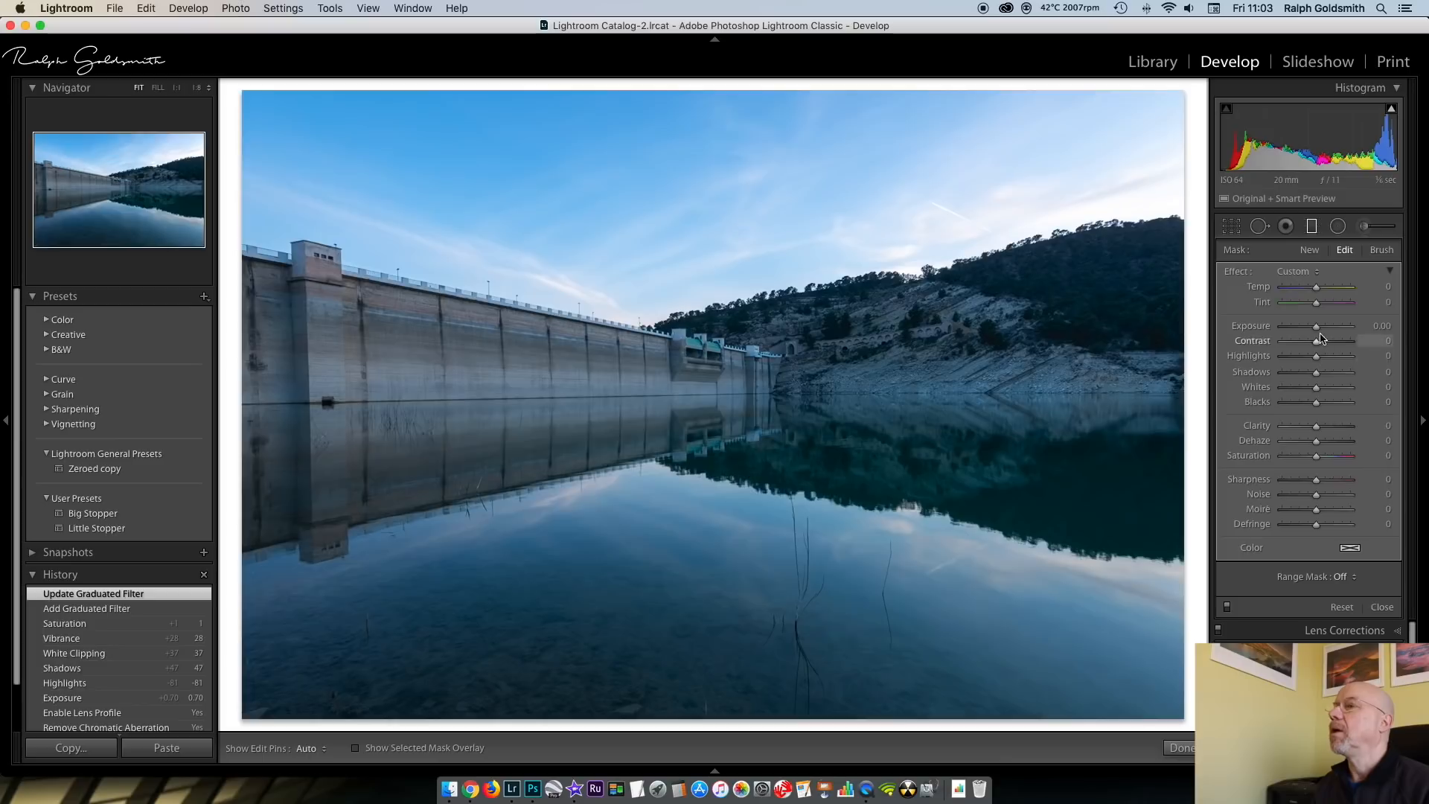
{"action": "left_click_drag", "start_coordinate": [1317, 331], "coordinate": [1310, 331]}
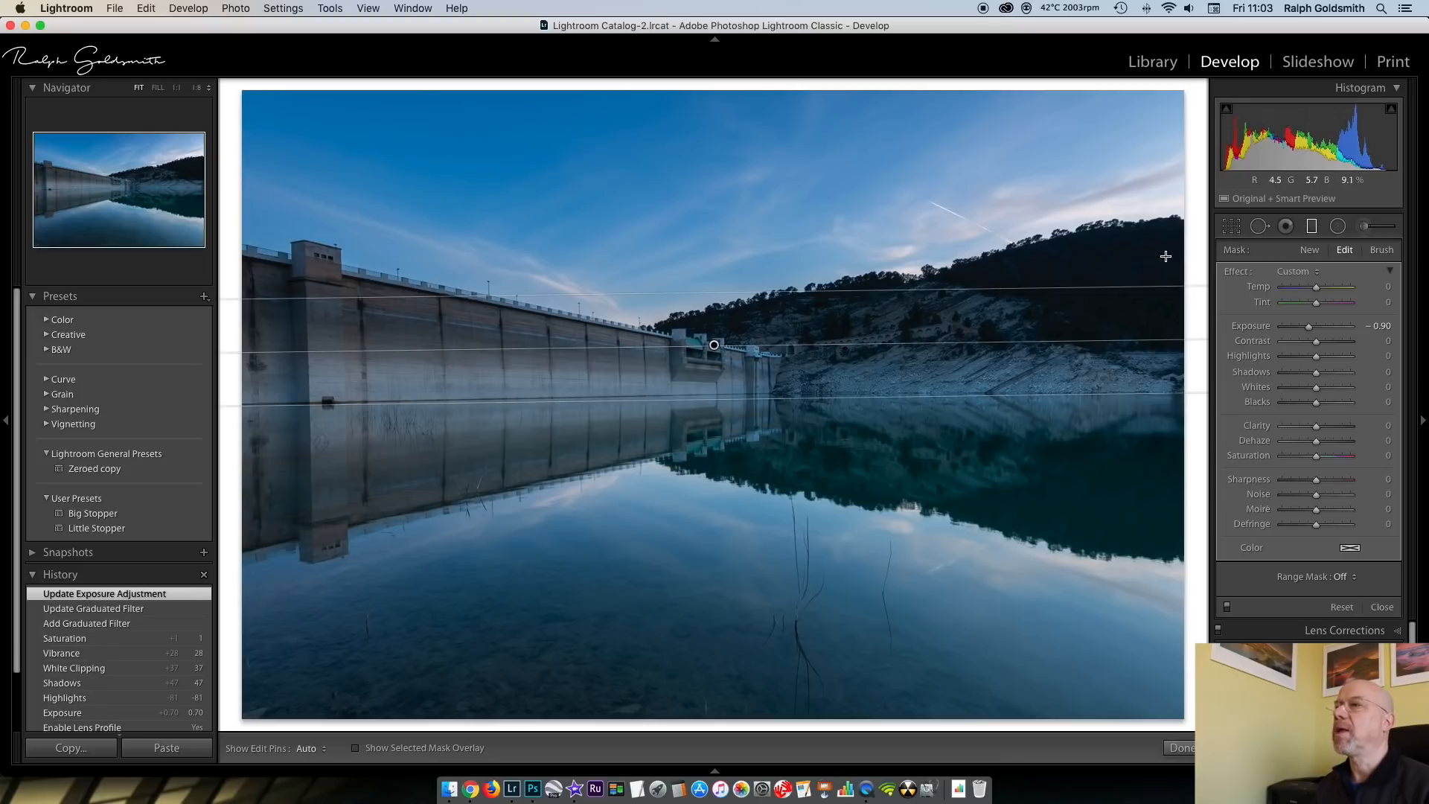
{"action": "left_click_drag", "start_coordinate": [1318, 374], "coordinate": [1333, 376]}
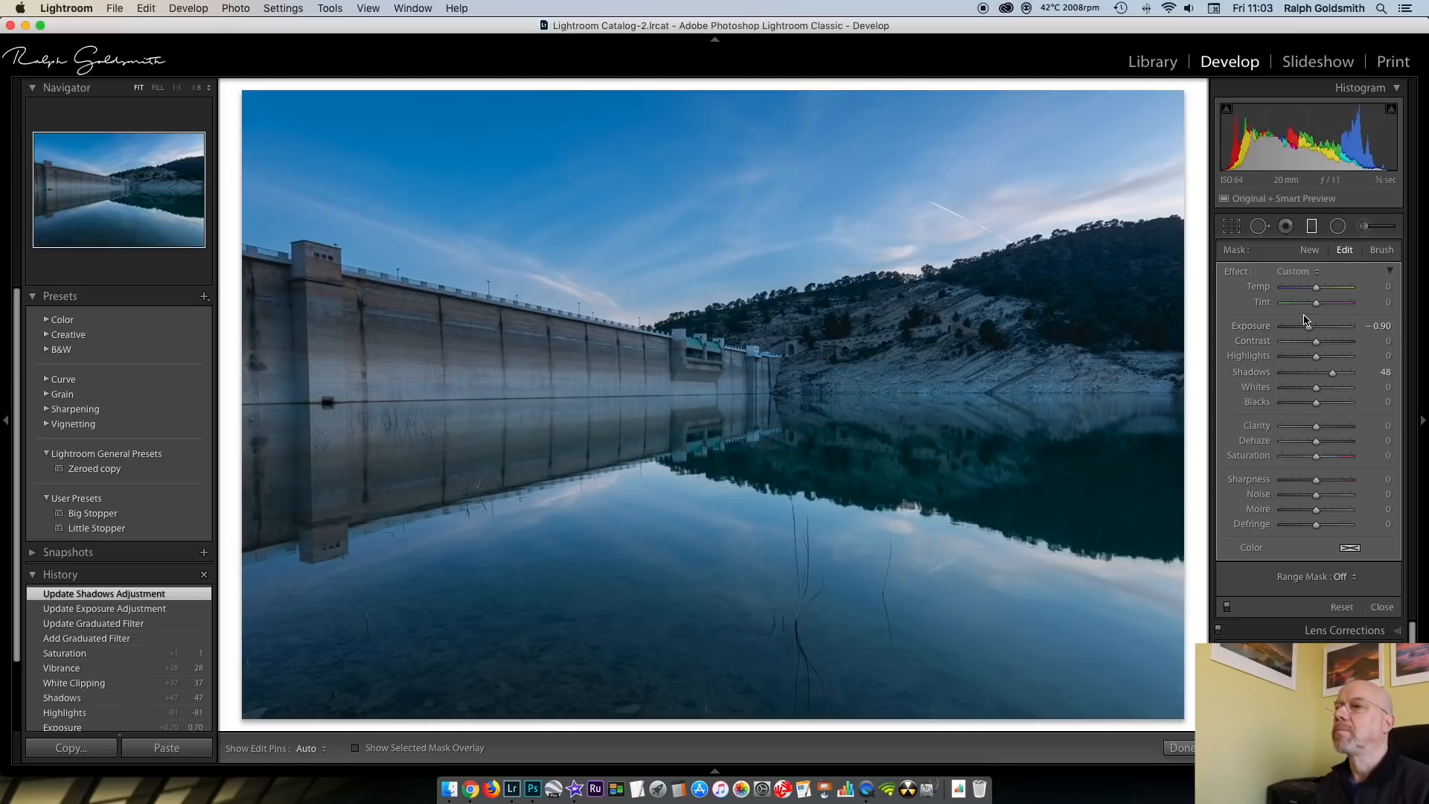
Add a second graduated filter over the water, starting near the waterline, with Exposure 0.26
{"action": "left_click", "coordinate": [1312, 252]}
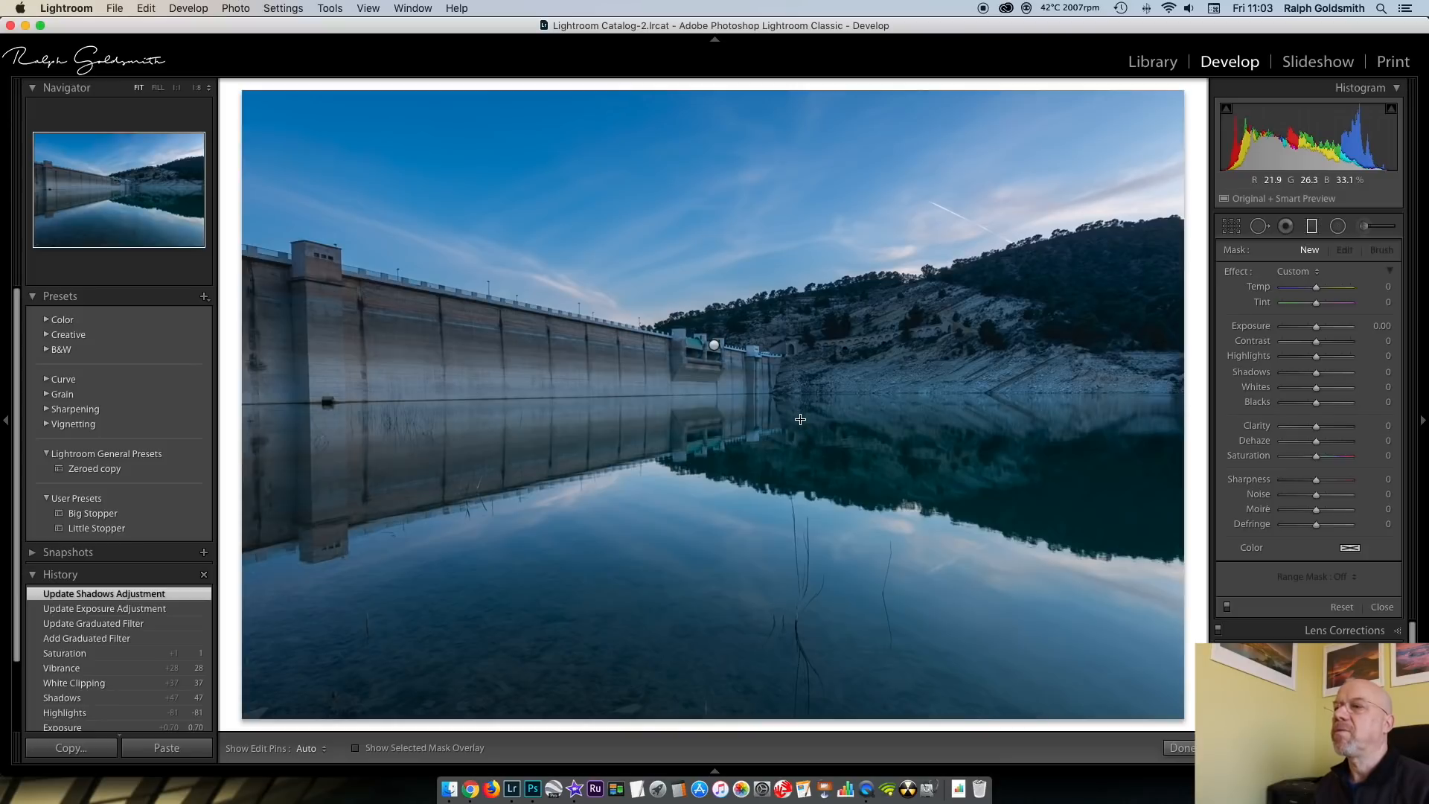
{"action": "left_click_drag", "start_coordinate": [799, 415], "coordinate": [797, 386]}
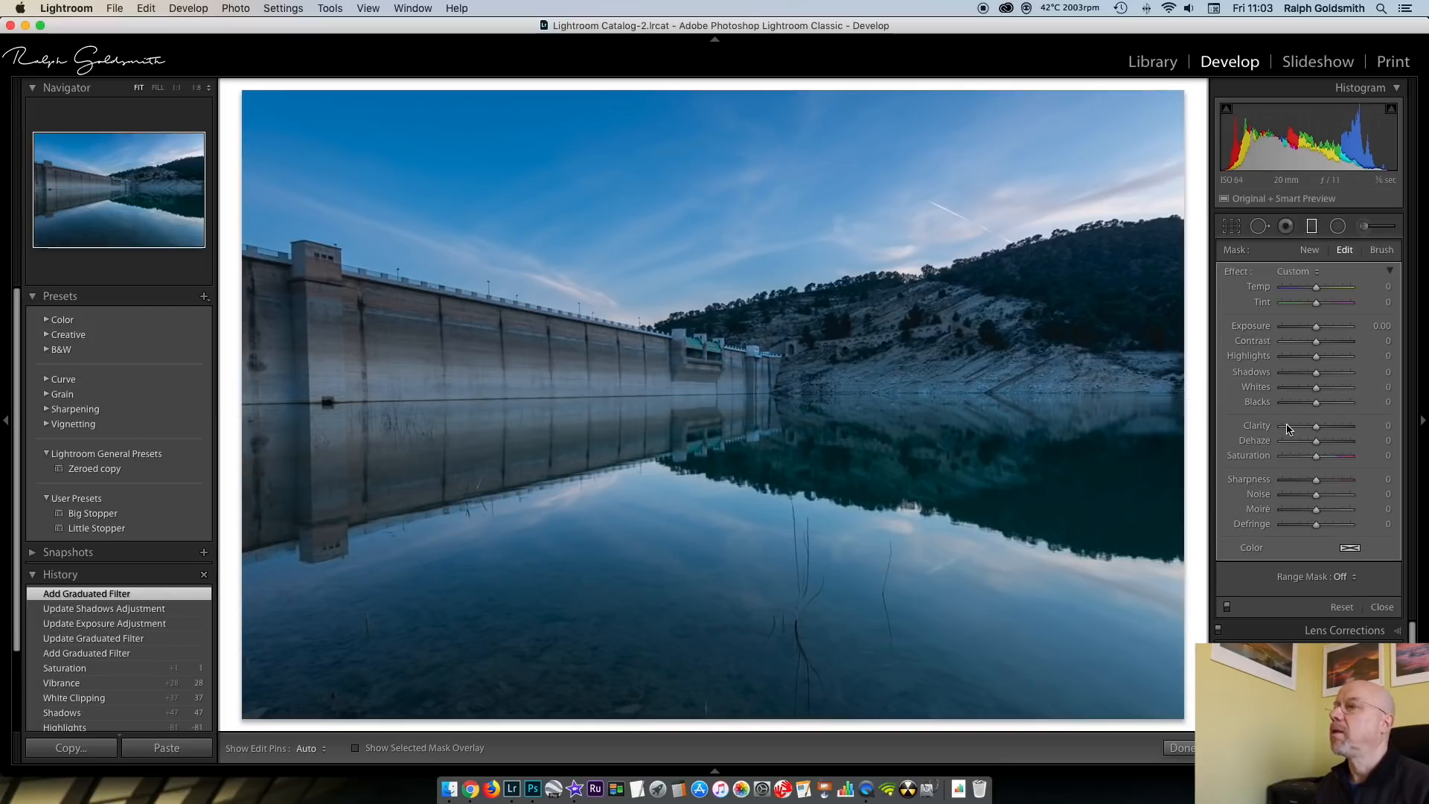
{"action": "left_click", "coordinate": [1318, 331]}
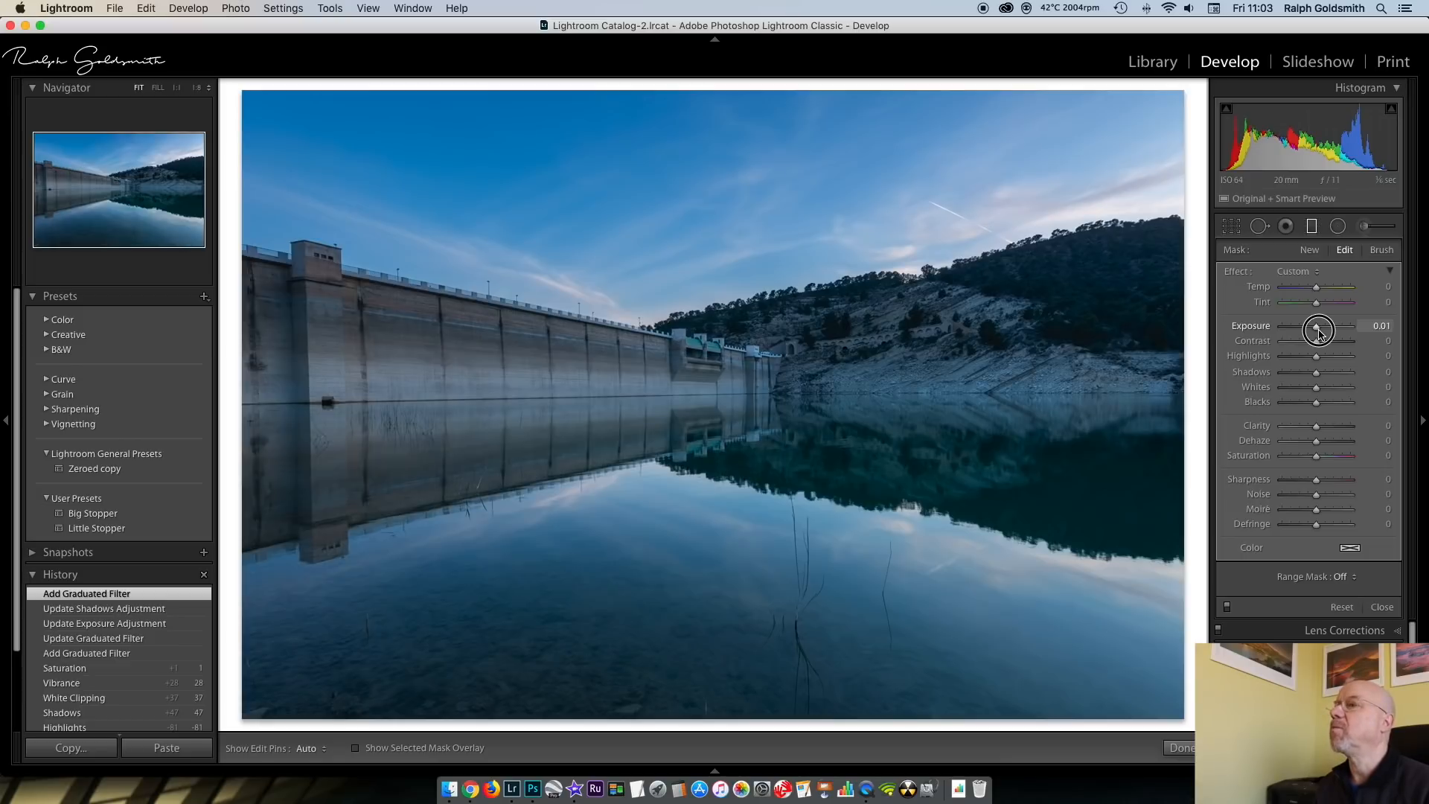
{"action": "left_click_drag", "start_coordinate": [1319, 333], "coordinate": [1321, 333]}
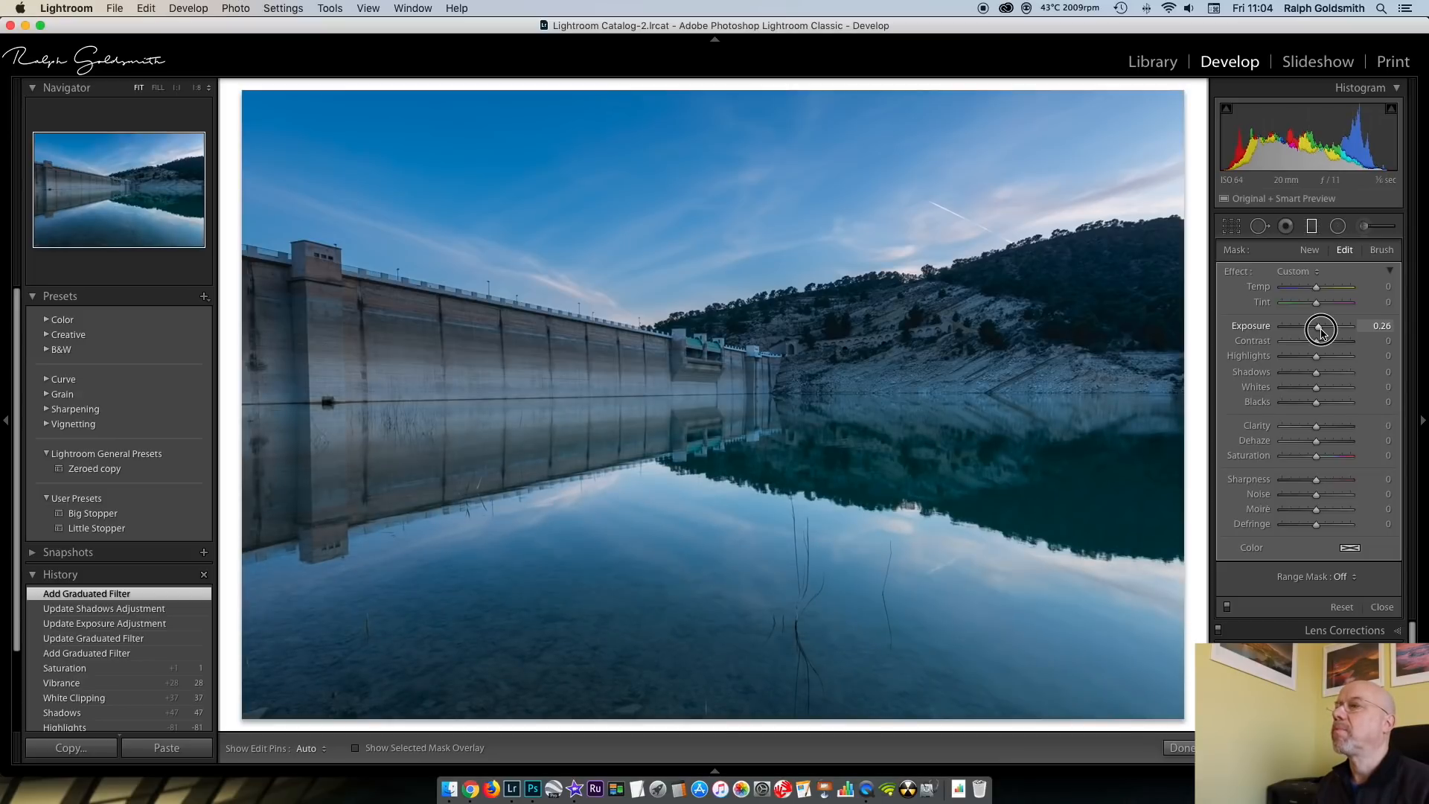
{"action": "left_click", "coordinate": [1311, 226]}
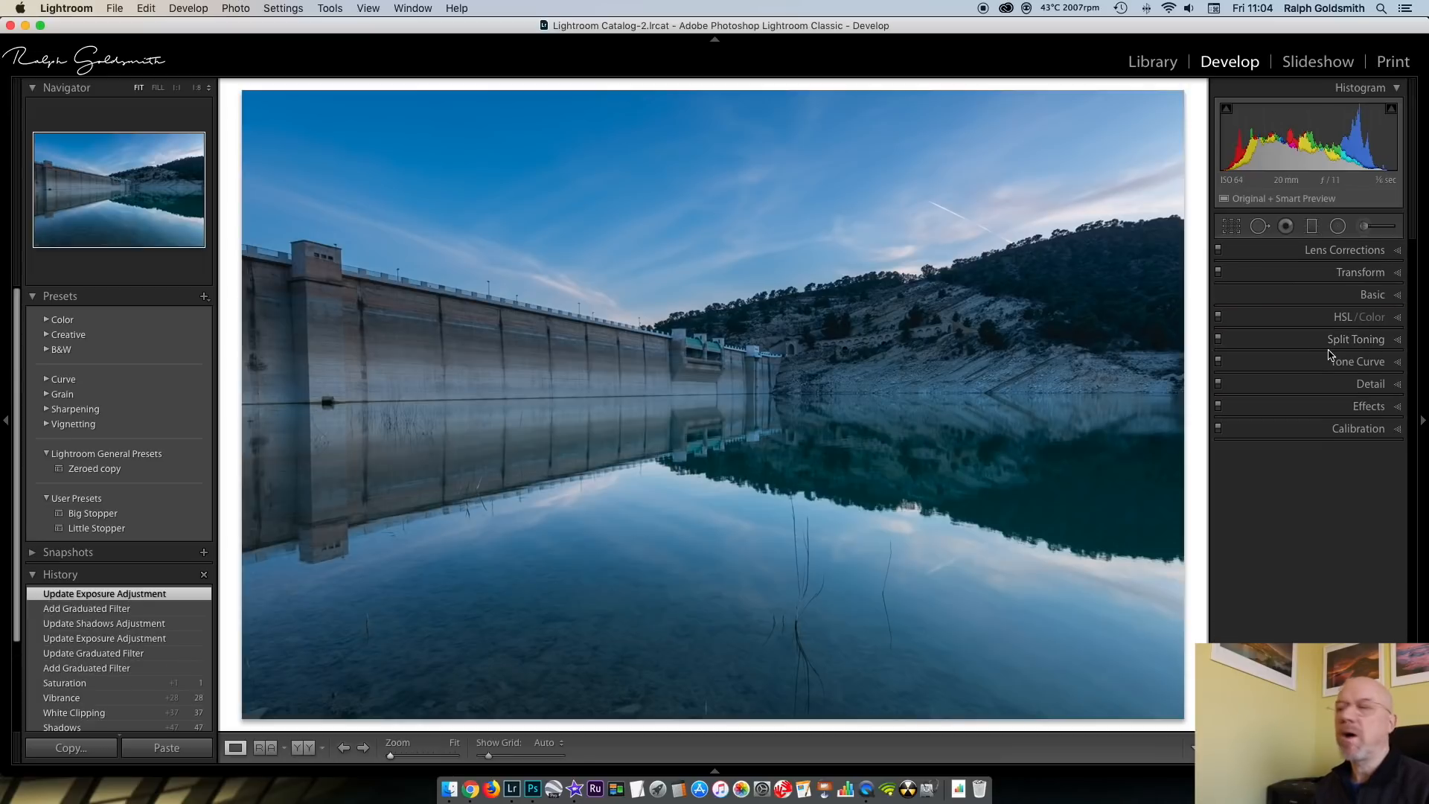
Apply split toning to the highlights with Saturation 19, keeping the Hue at 0
{"action": "left_click", "coordinate": [1399, 341]}
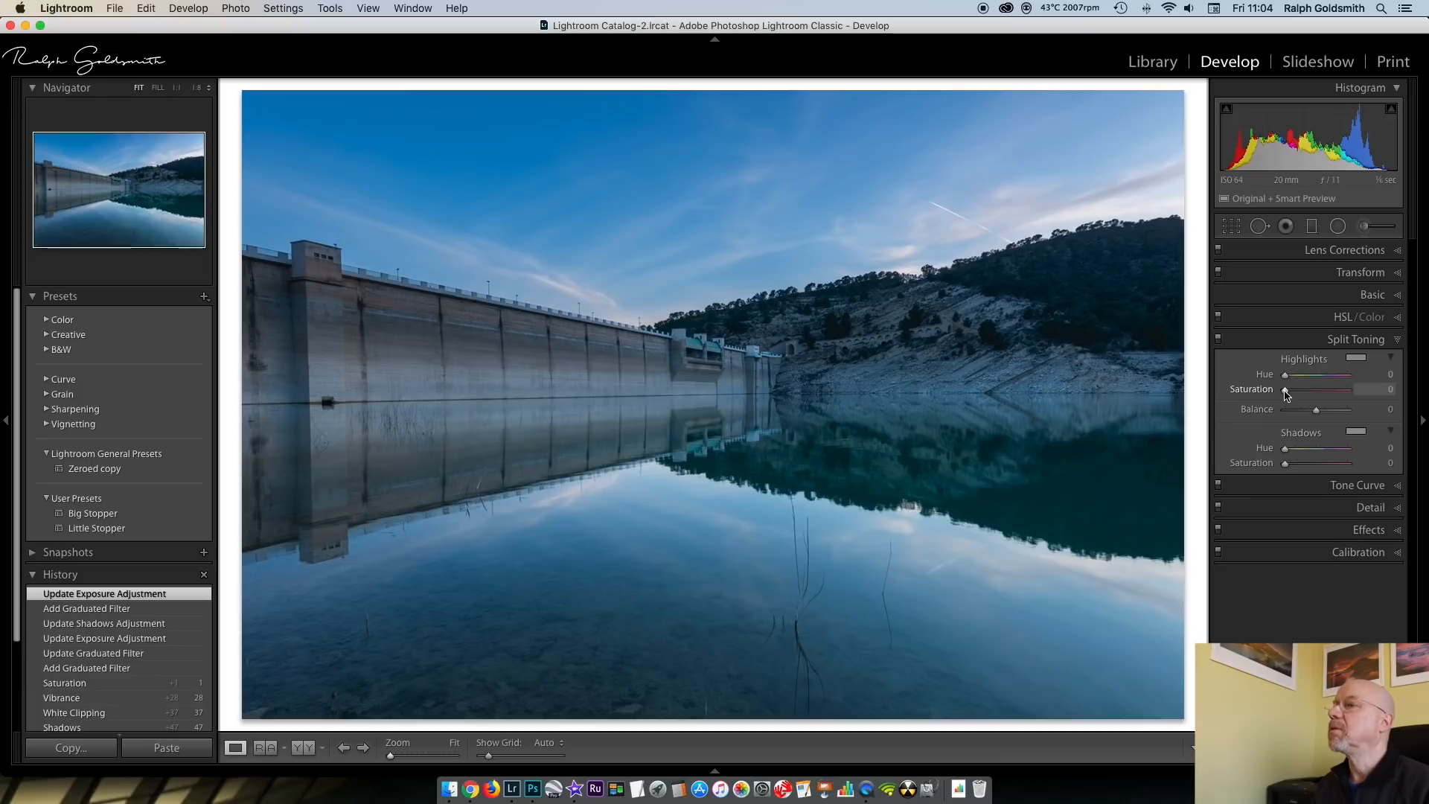
{"action": "left_click_drag", "start_coordinate": [1287, 392], "coordinate": [1297, 395]}
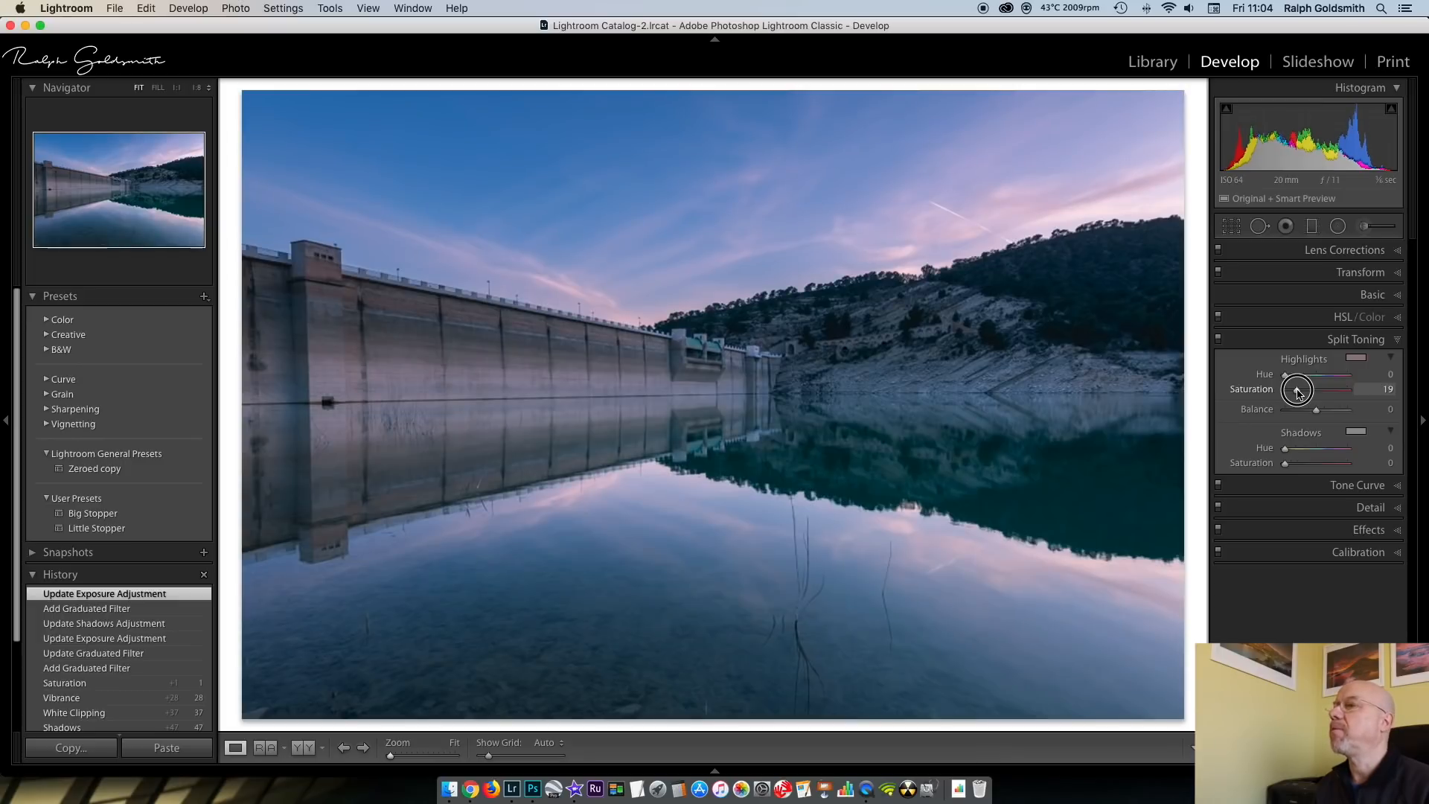
{"action": "left_click_drag", "start_coordinate": [1298, 393], "coordinate": [1297, 394]}
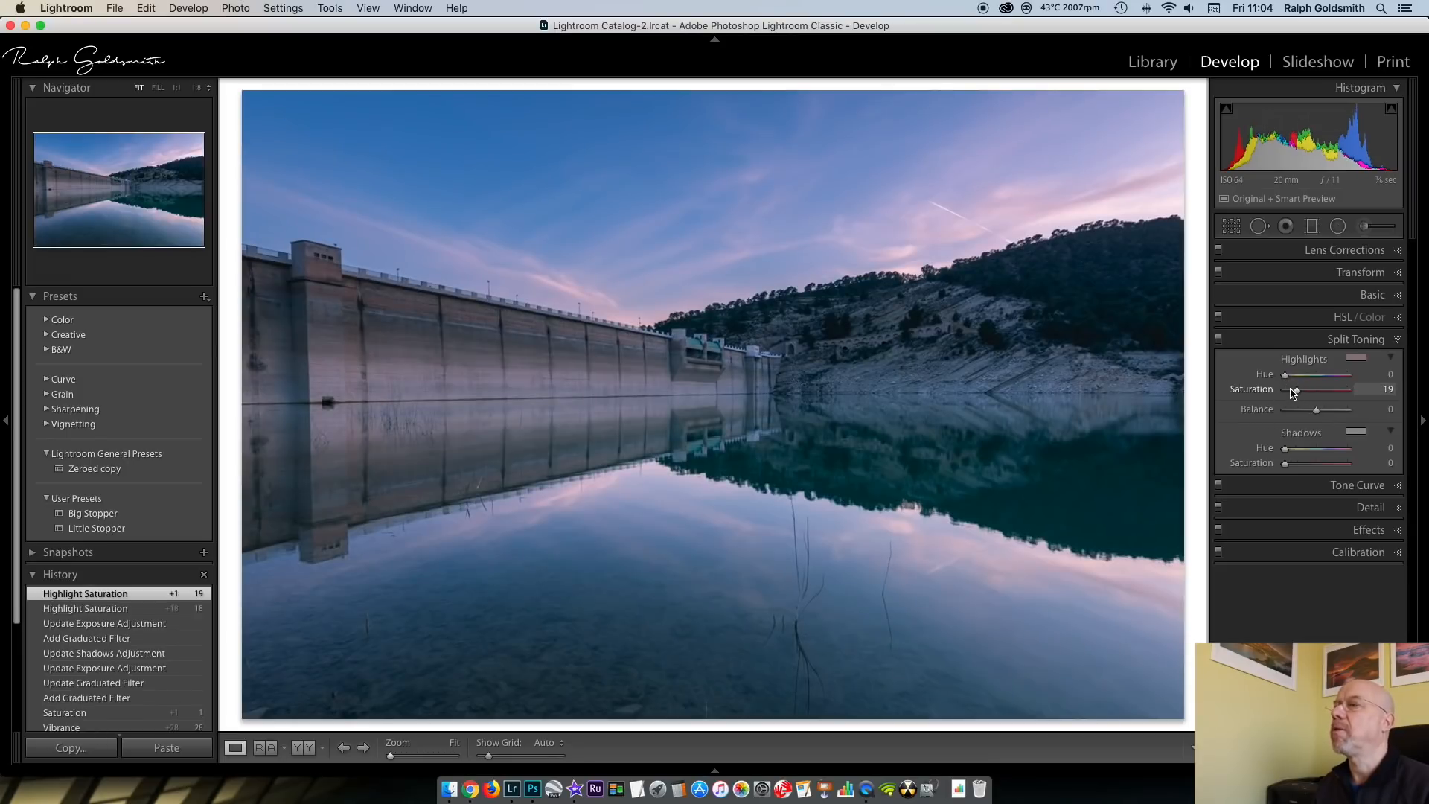
{"action": "left_click", "coordinate": [1357, 339]}
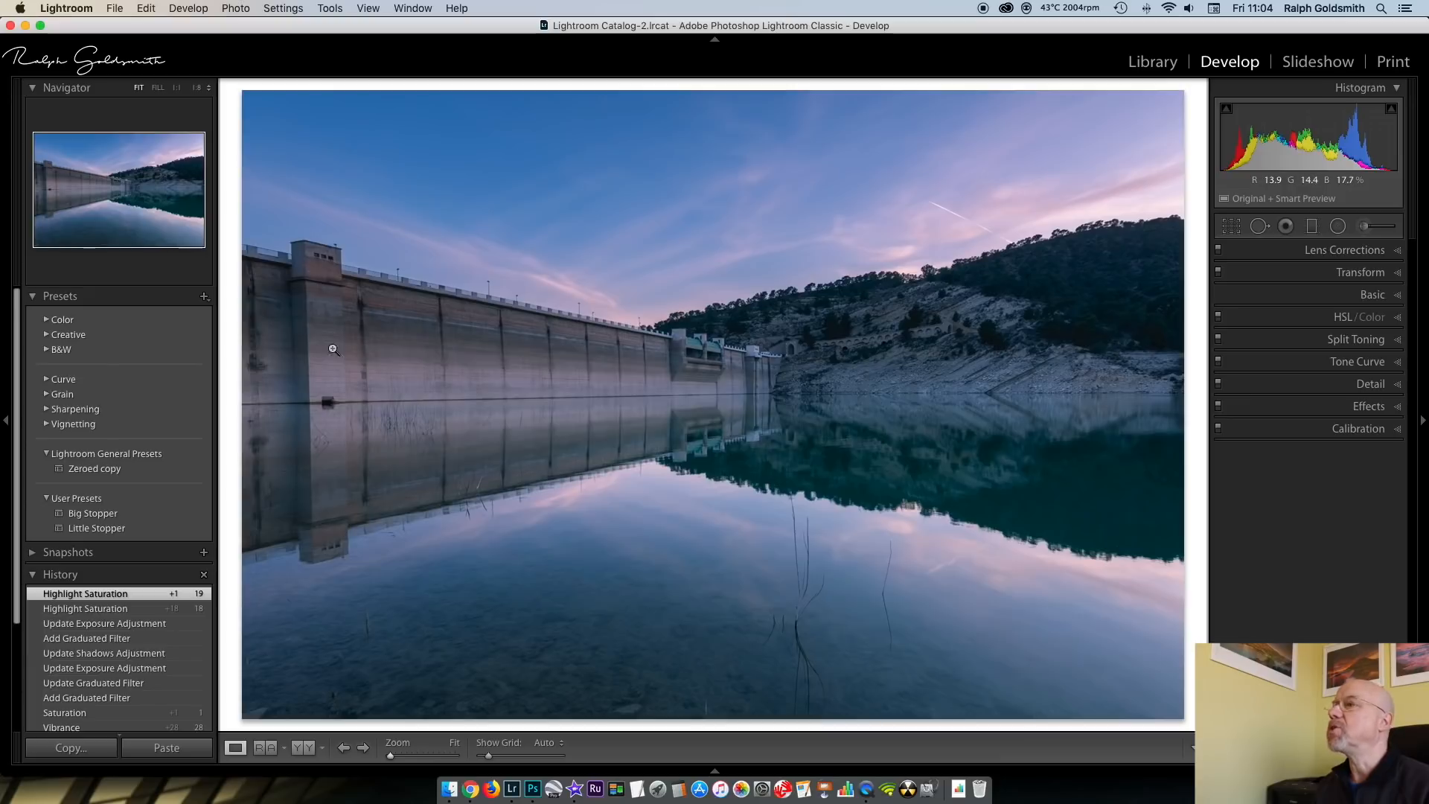
Straighten the perspective with Guided Upright, using a horizontal guide along the photo's lower edge and a vertical guide down the dam tower
{"action": "left_click", "coordinate": [1397, 274]}
{"action": "left_click", "coordinate": [1364, 319]}
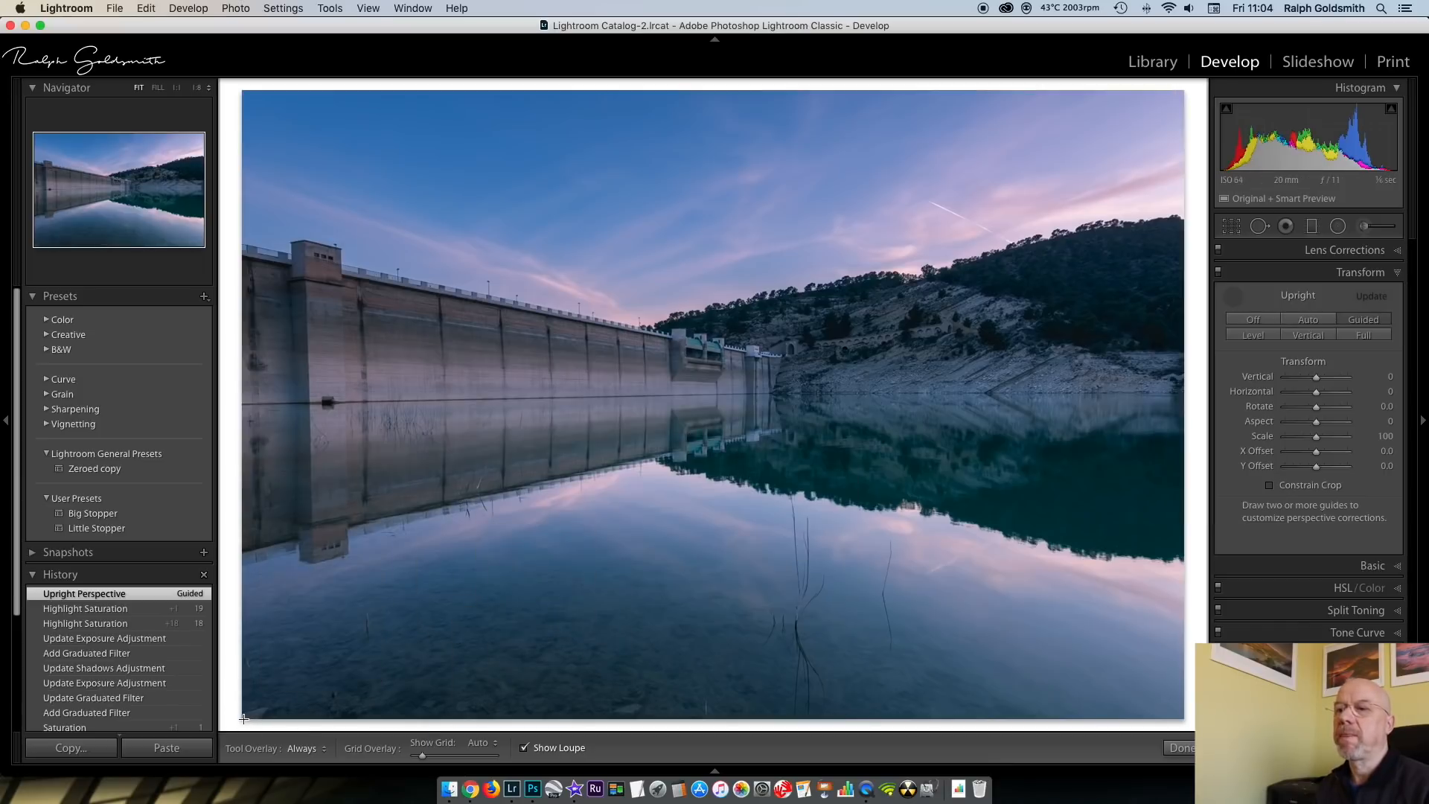
{"action": "left_click_drag", "start_coordinate": [244, 719], "coordinate": [1185, 716]}
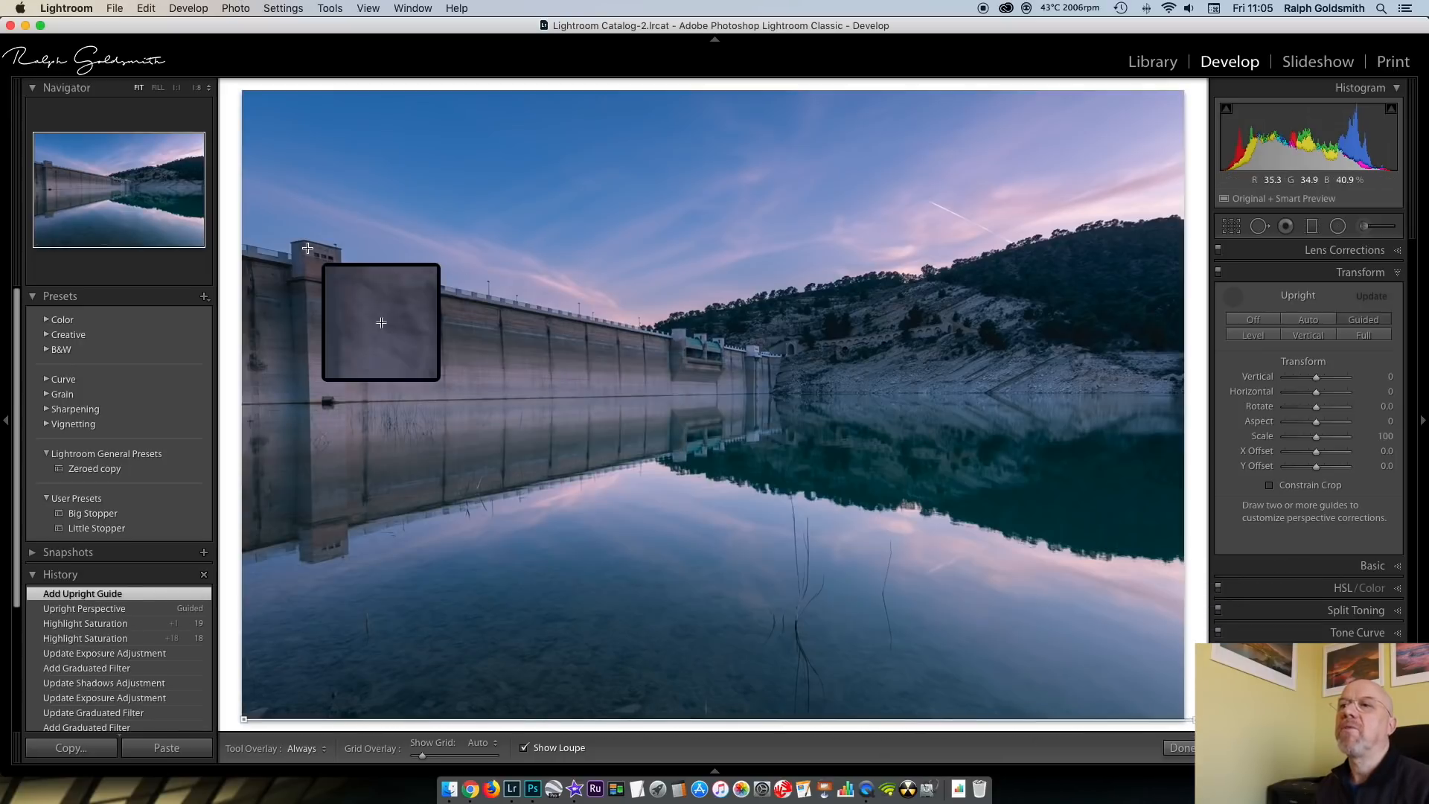
{"action": "left_click_drag", "start_coordinate": [303, 246], "coordinate": [310, 420]}
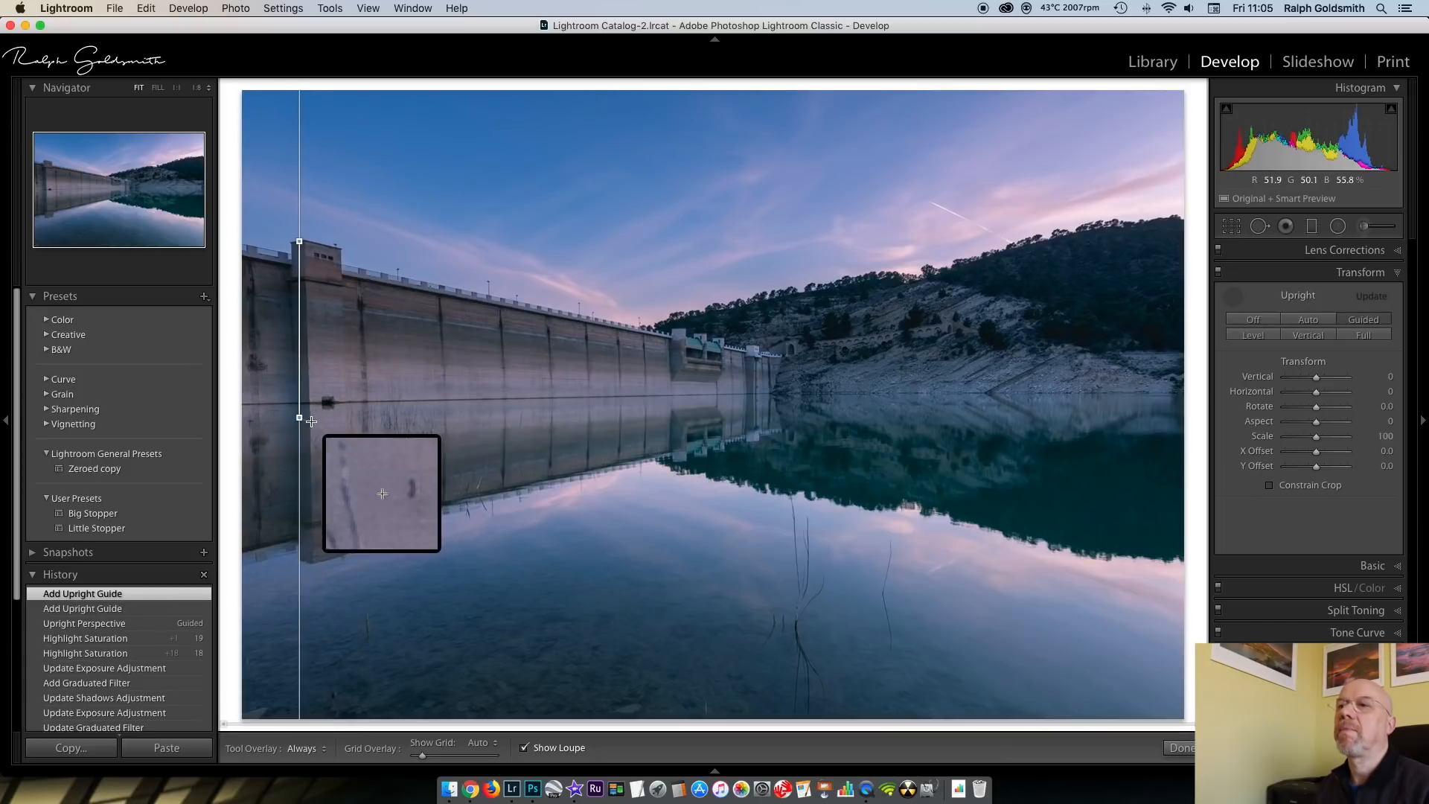
{"action": "left_click", "coordinate": [1227, 233]}
{"action": "left_click", "coordinate": [1227, 232]}
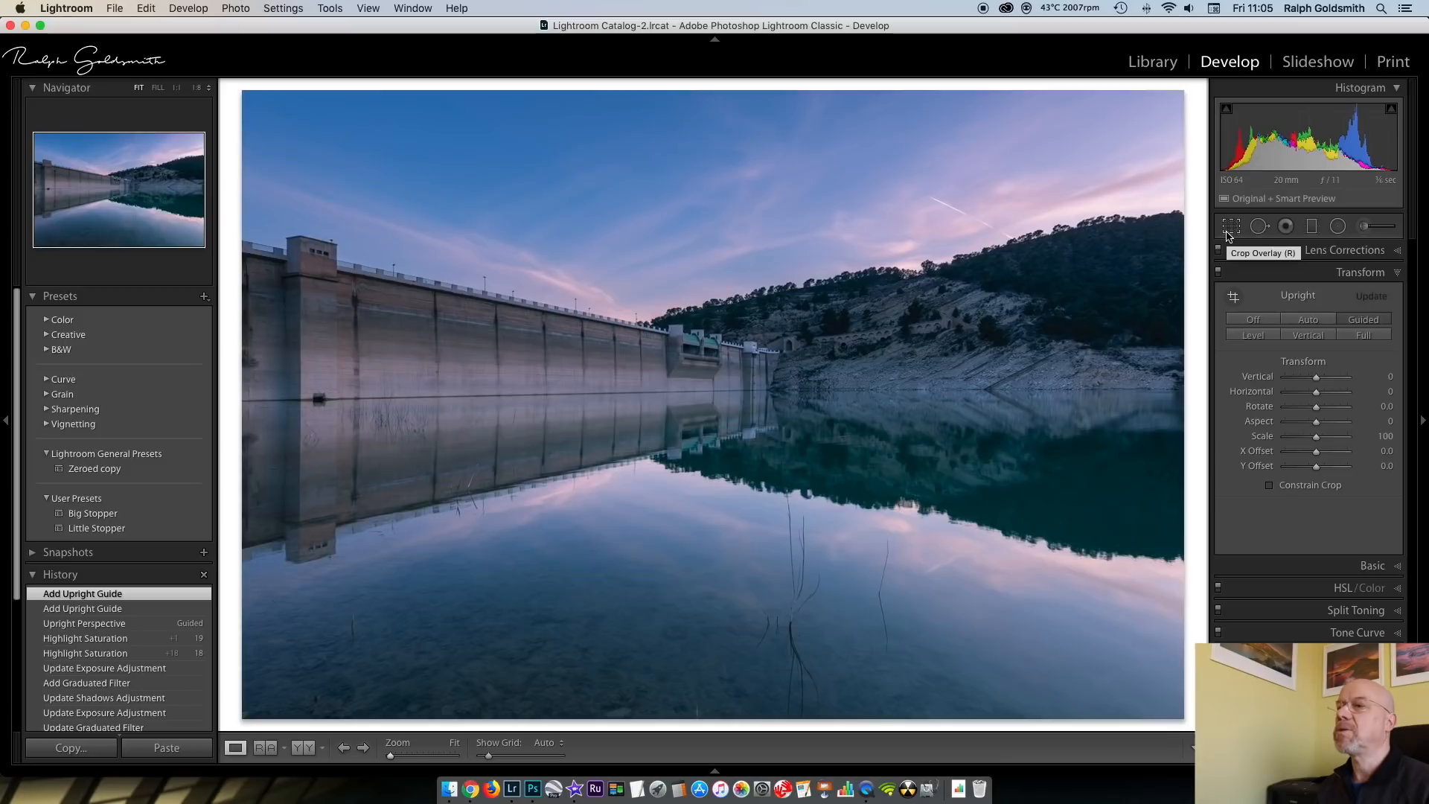
{"action": "left_click", "coordinate": [1398, 272]}
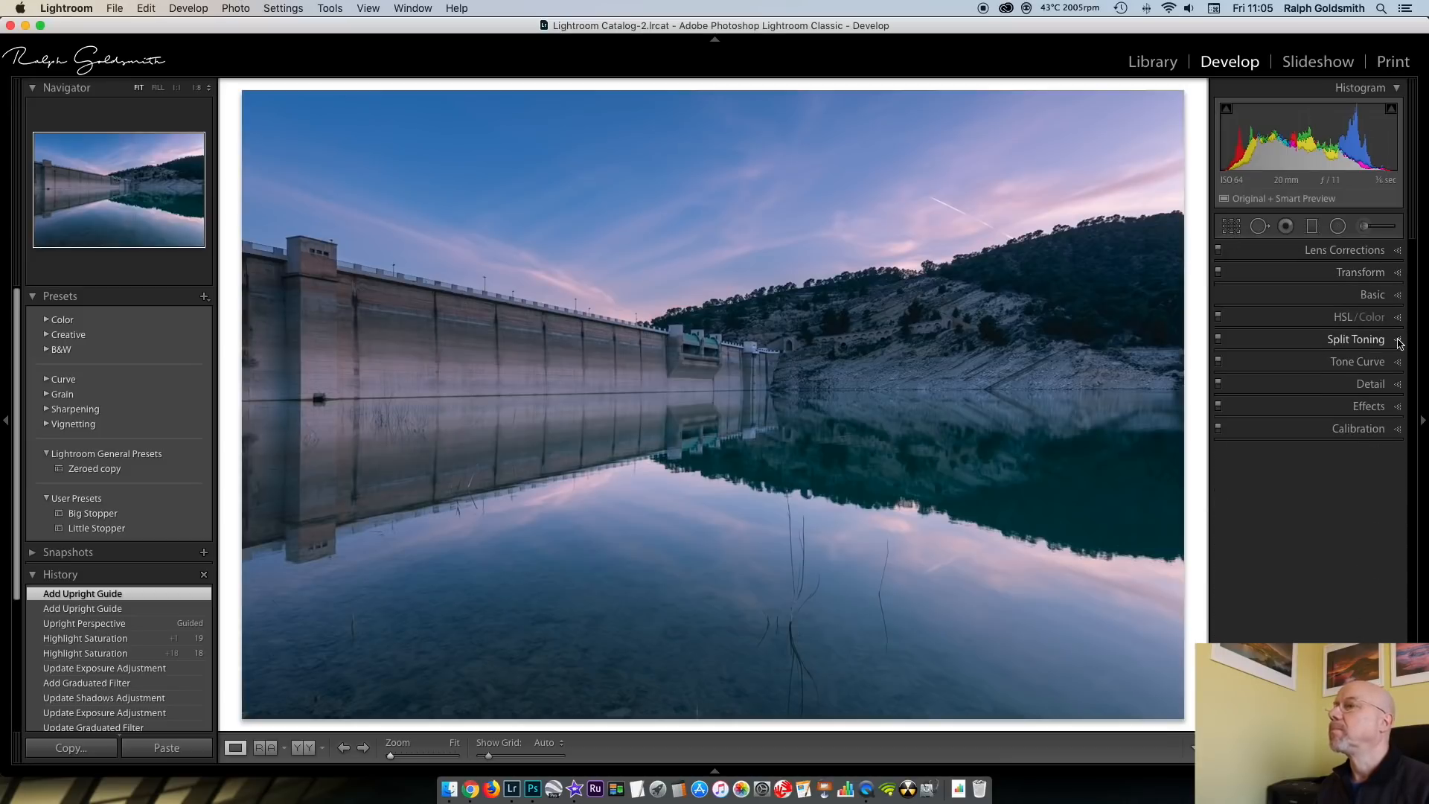
Set the sharpening Masking to 26
{"action": "left_click", "coordinate": [1399, 386]}
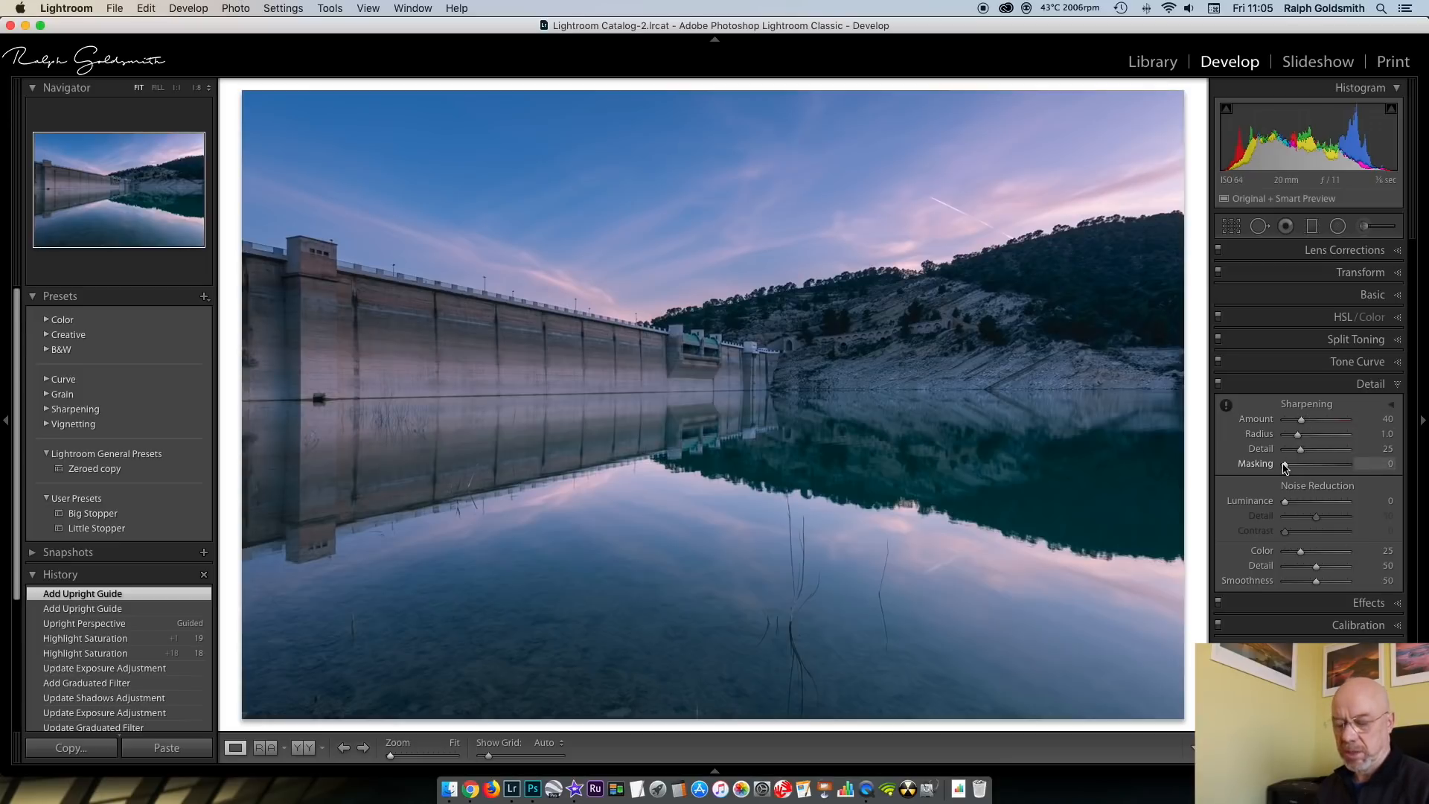
{"action": "key", "text": "alt"}
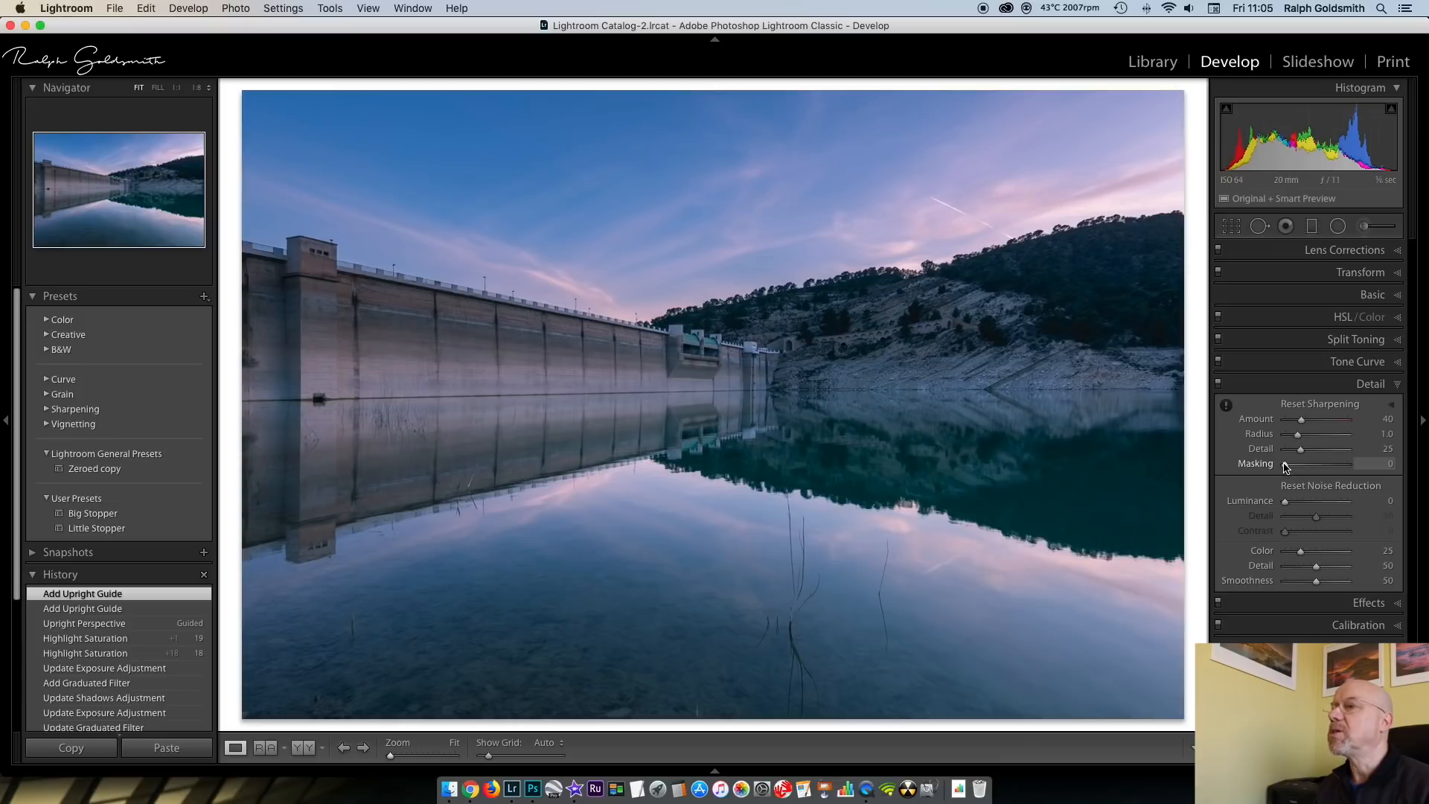
{"action": "left_click_drag", "start_coordinate": [1287, 467], "coordinate": [1301, 465]}
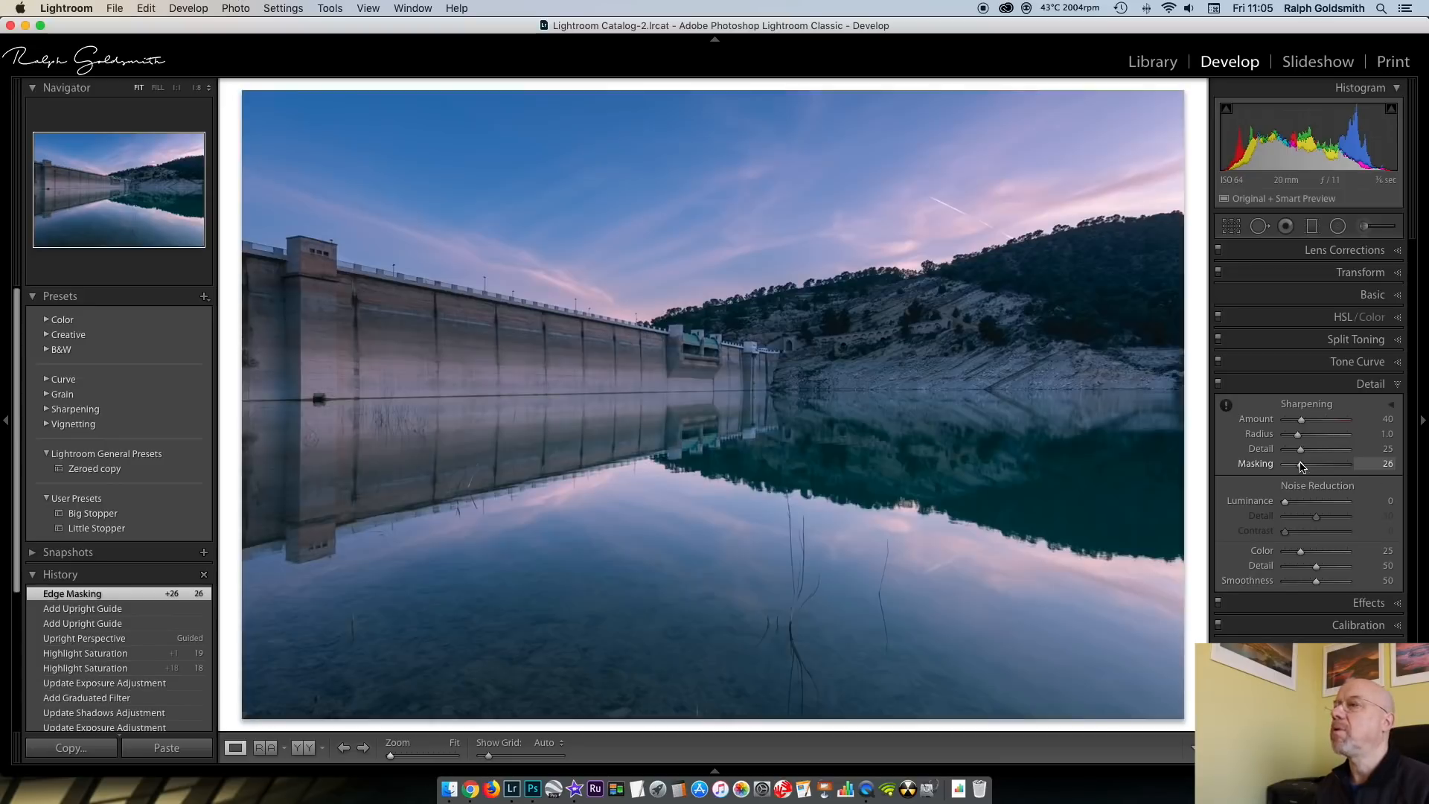
{"action": "left_click", "coordinate": [1397, 385]}
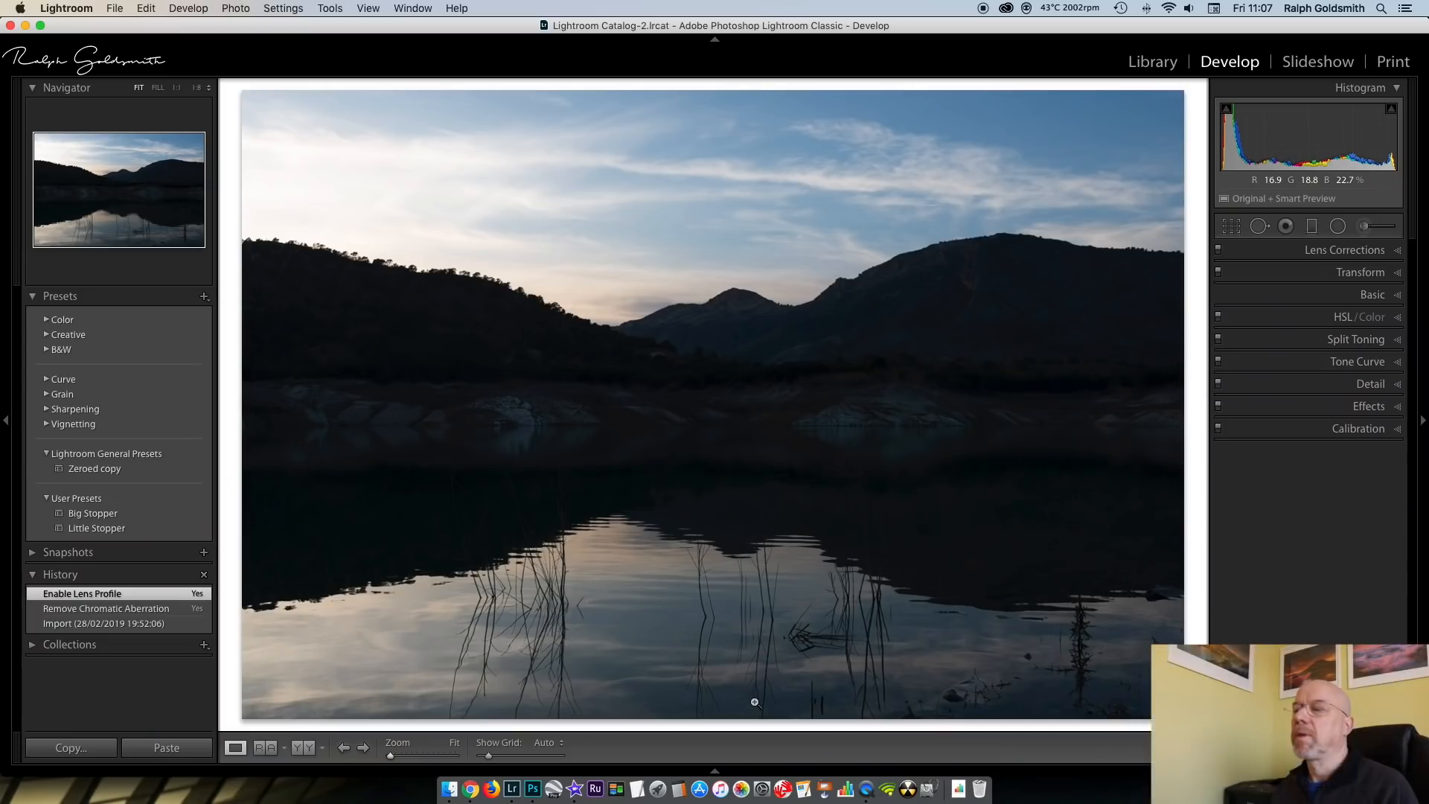
Set the lake photo's basic tone to Exposure +0.55, Highlights -67 and Shadows +67
{"action": "left_click", "coordinate": [1398, 297]}
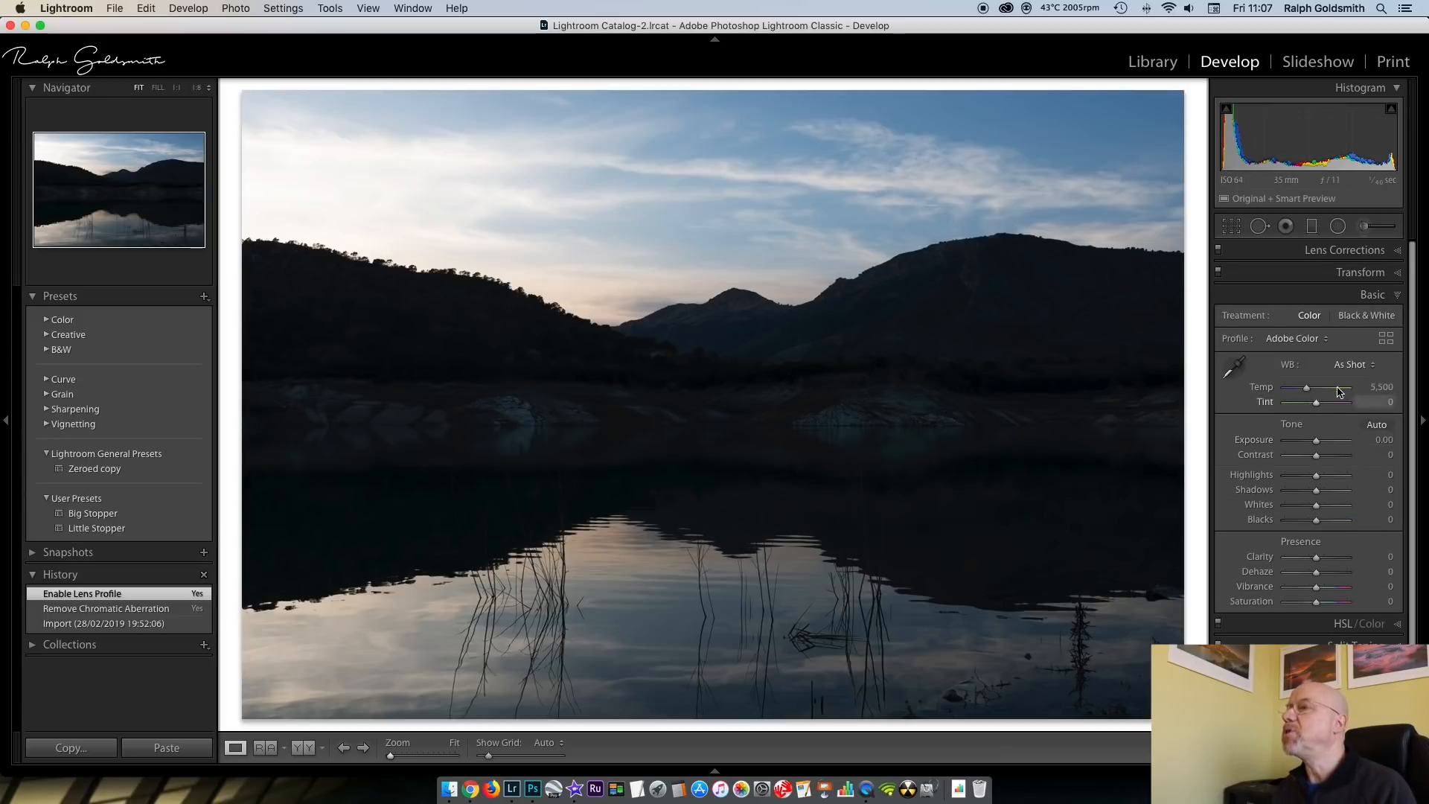
{"action": "left_click_drag", "start_coordinate": [1317, 444], "coordinate": [1320, 444]}
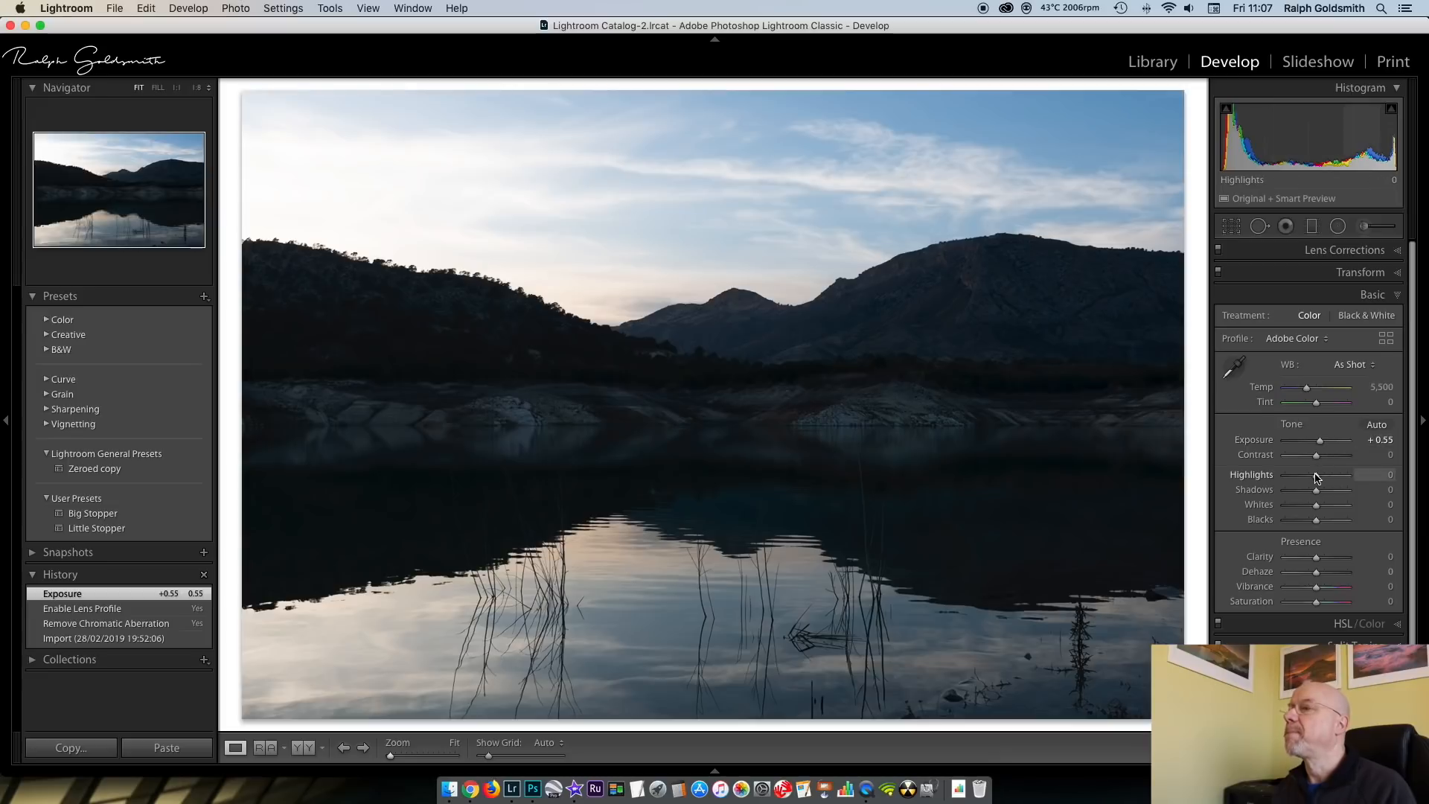
{"action": "left_click_drag", "start_coordinate": [1317, 478], "coordinate": [1296, 478]}
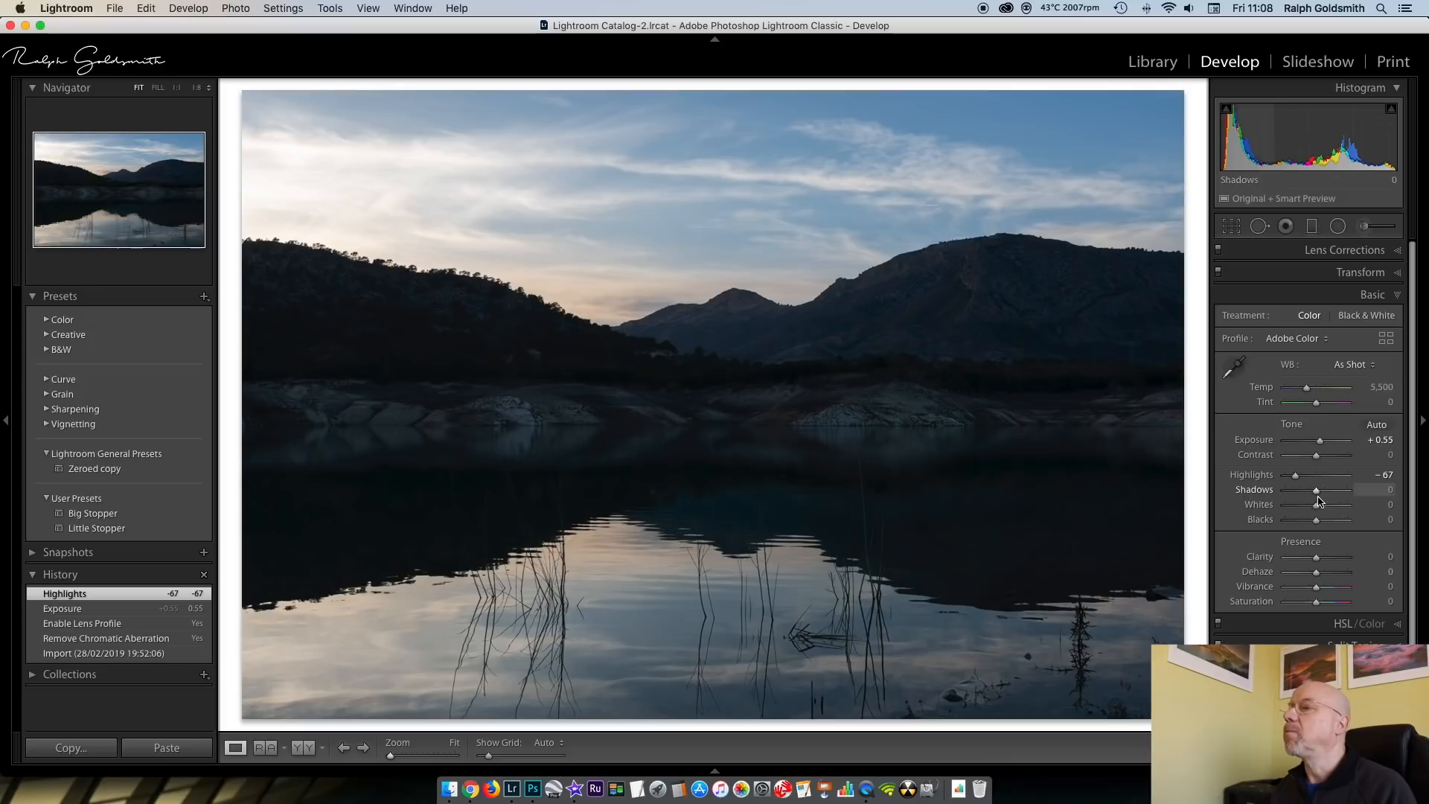
{"action": "left_click_drag", "start_coordinate": [1317, 493], "coordinate": [1337, 496]}
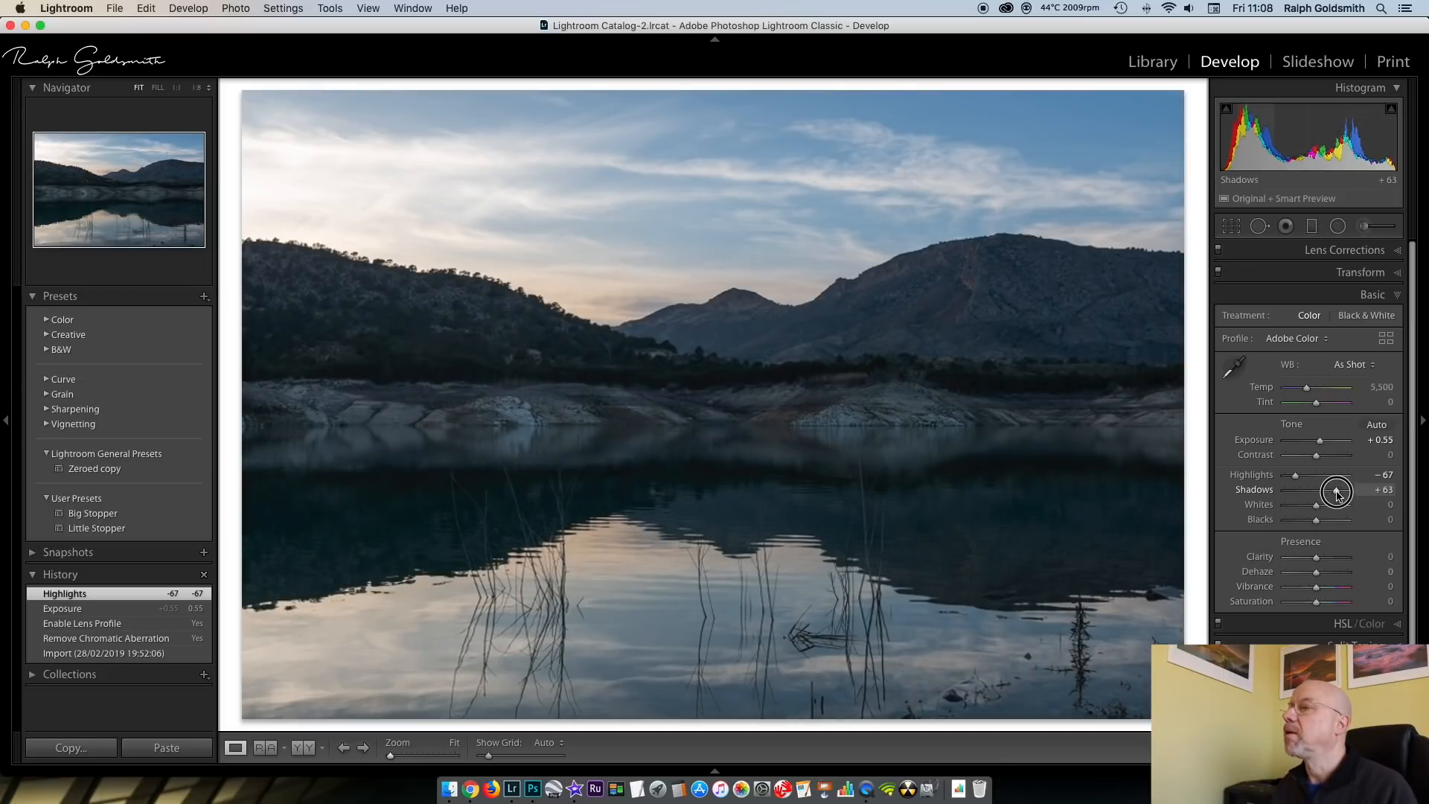
{"action": "left_click_drag", "start_coordinate": [1337, 497], "coordinate": [1337, 492]}
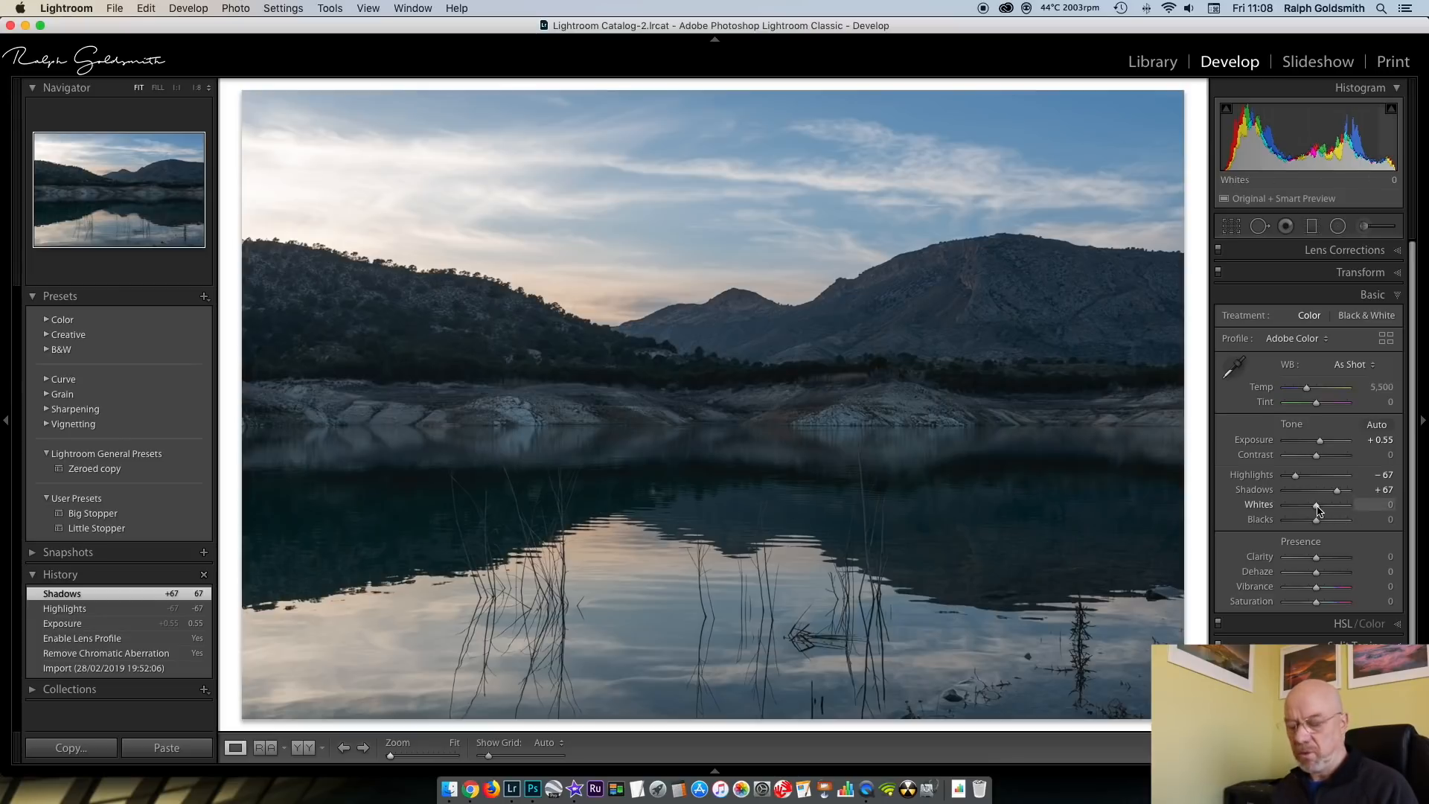
Set the Whites to +15 and the Blacks to -12 in the basic tone adjustments
{"action": "key", "text": "alt"}
{"action": "left_click_drag", "start_coordinate": [1318, 509], "coordinate": [1325, 510]}
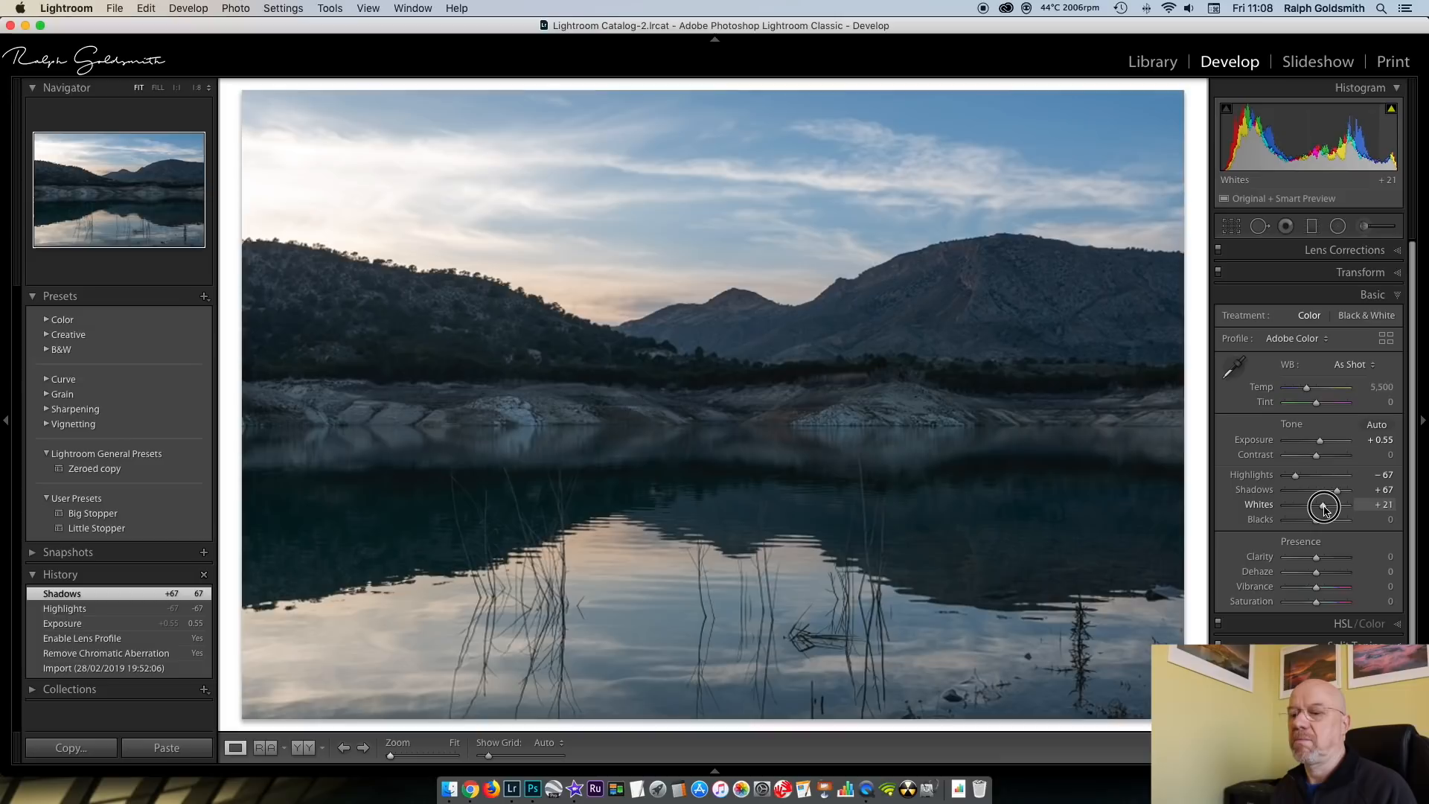
{"action": "left_click_drag", "start_coordinate": [1324, 510], "coordinate": [1321, 520]}
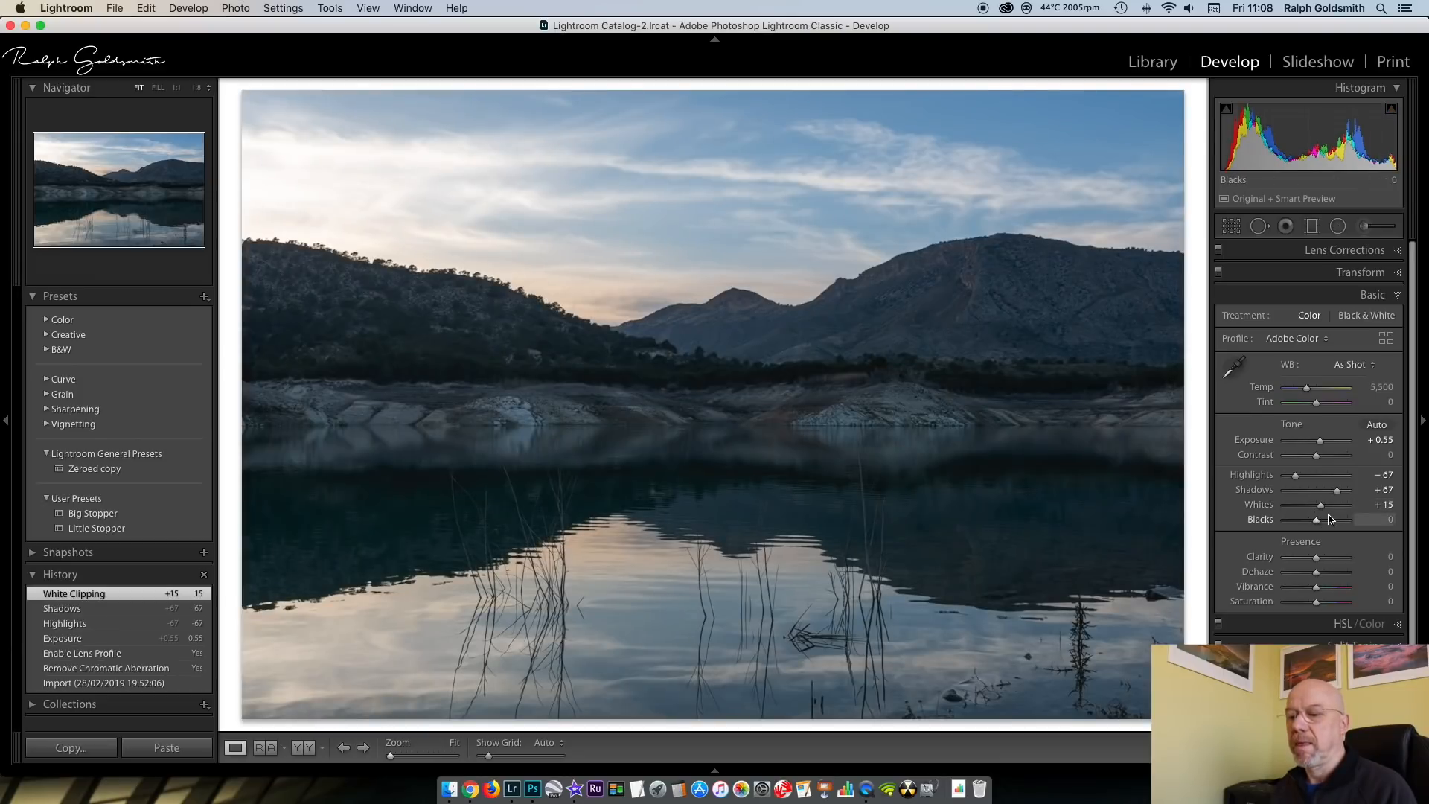
{"action": "left_click_drag", "start_coordinate": [1317, 519], "coordinate": [1314, 523]}
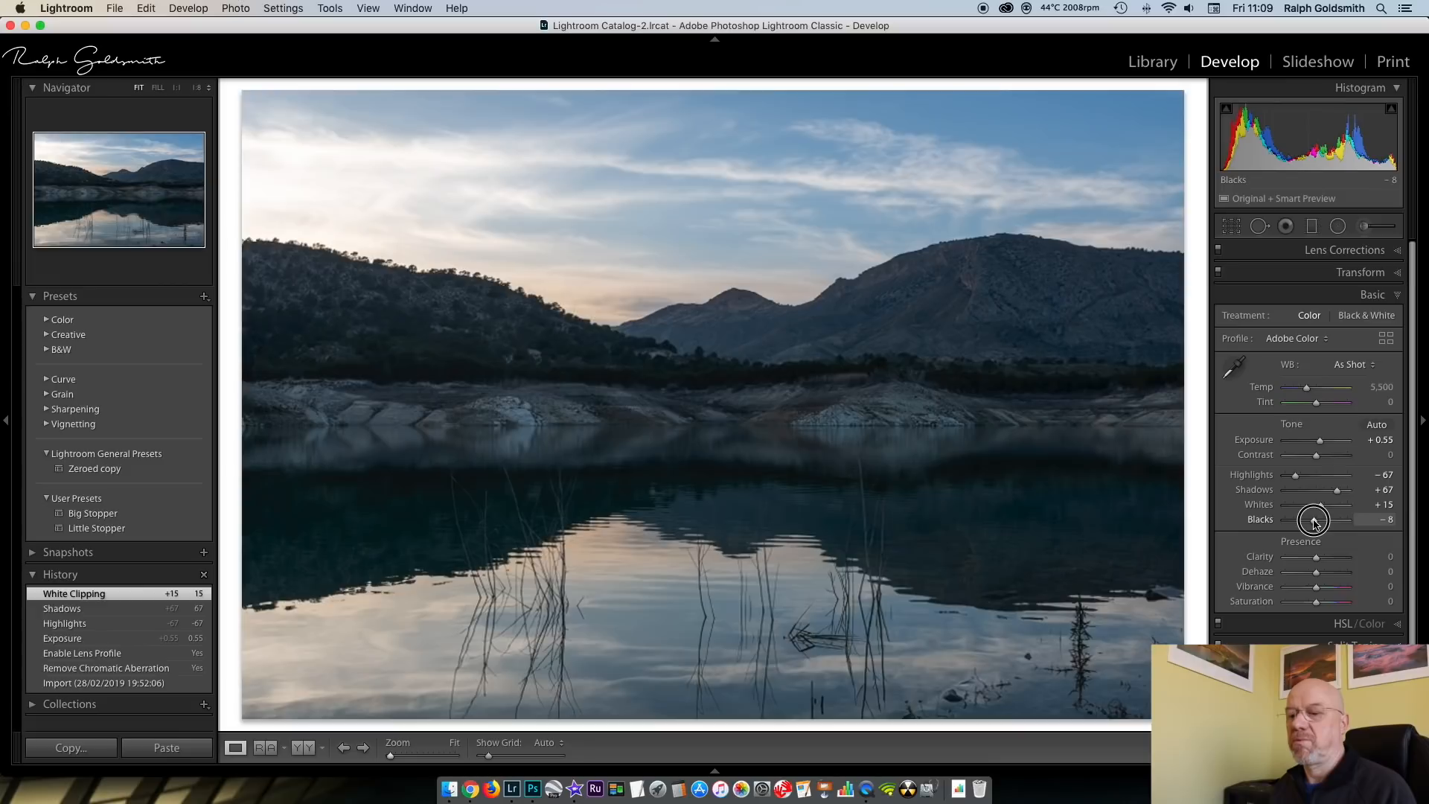
{"action": "left_click_drag", "start_coordinate": [1313, 523], "coordinate": [1314, 523]}
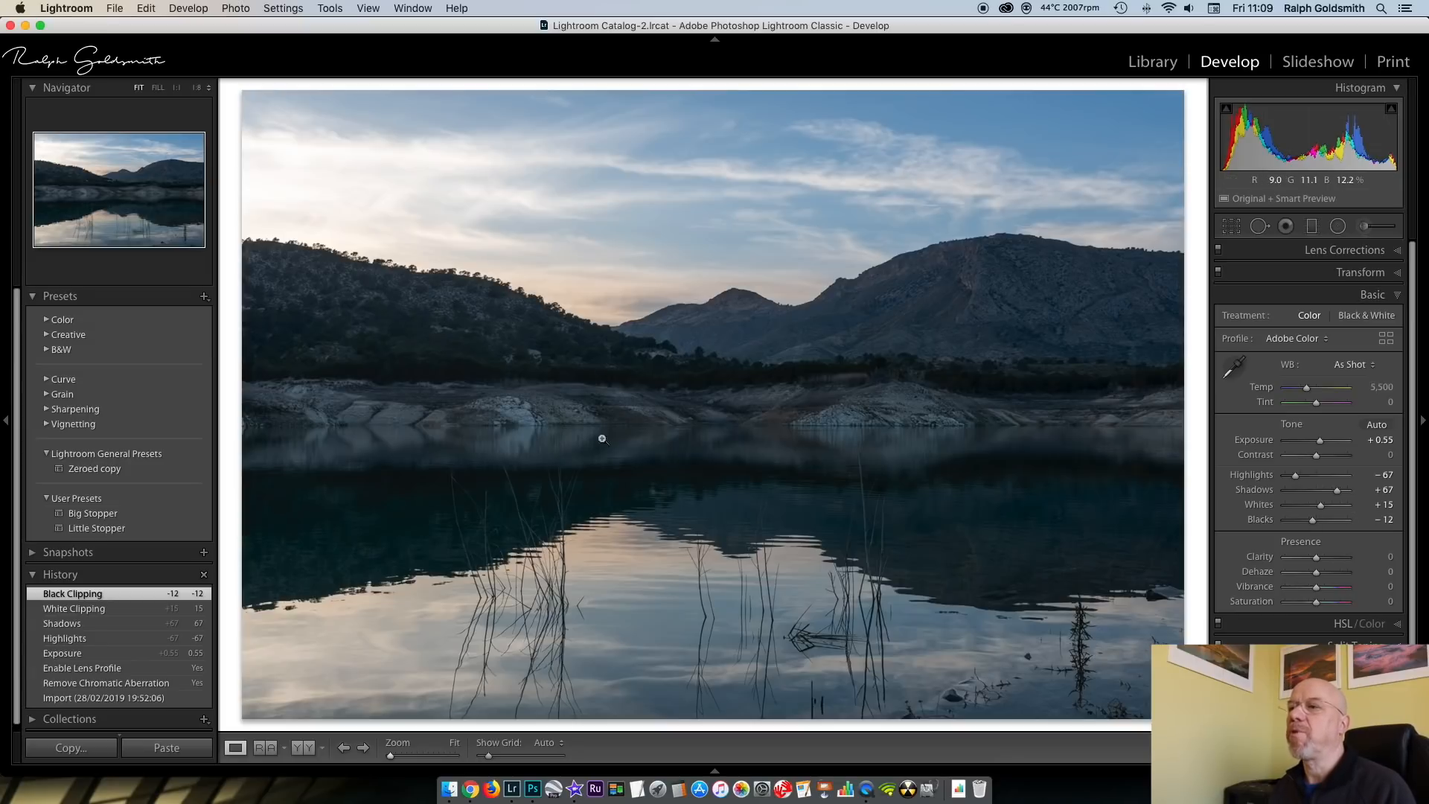
{"action": "left_click", "coordinate": [1399, 299]}
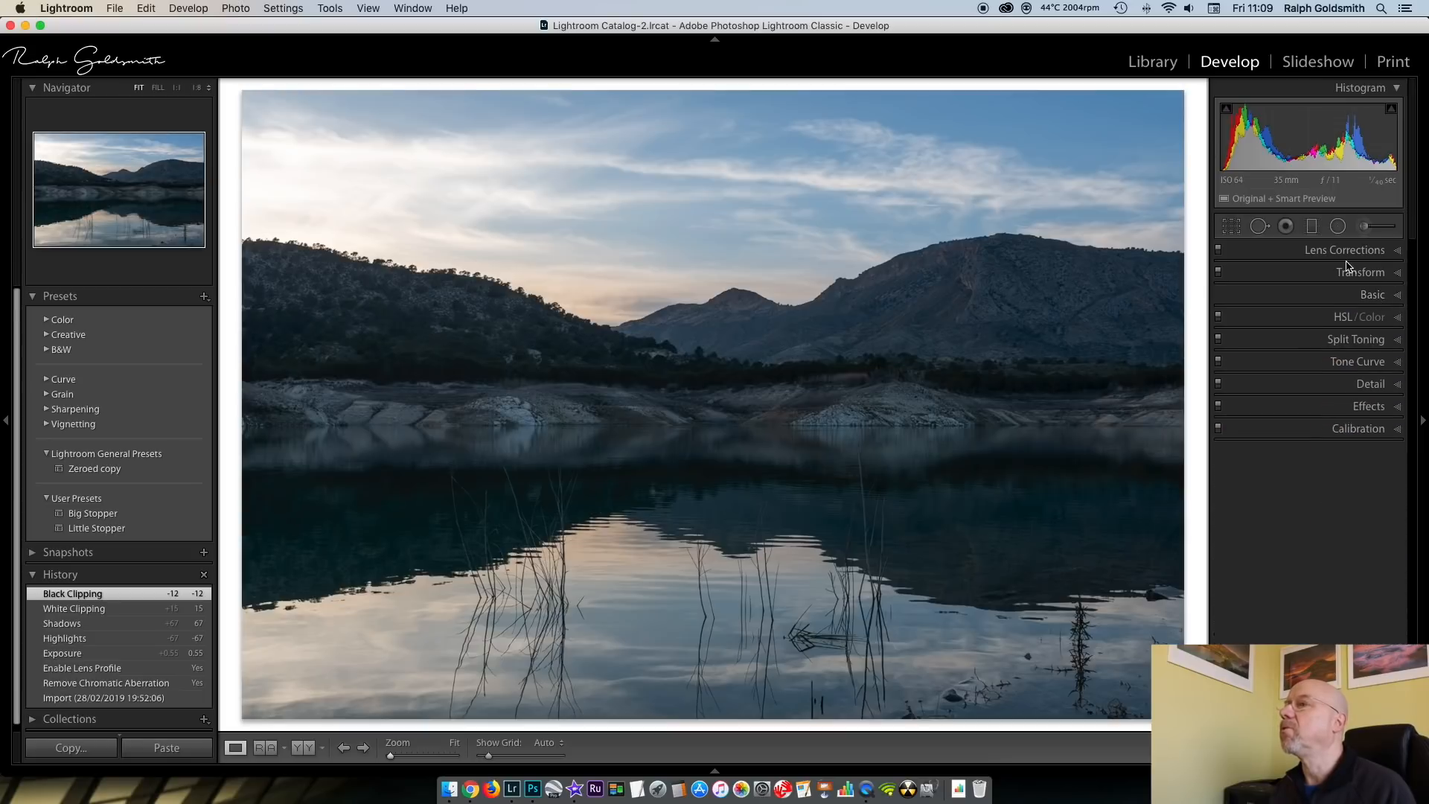
Add a graduated filter over the sky, fading from the hilltops to the far shore, with Exposure -0.52 and Shadows 24
{"action": "left_click", "coordinate": [1313, 227]}
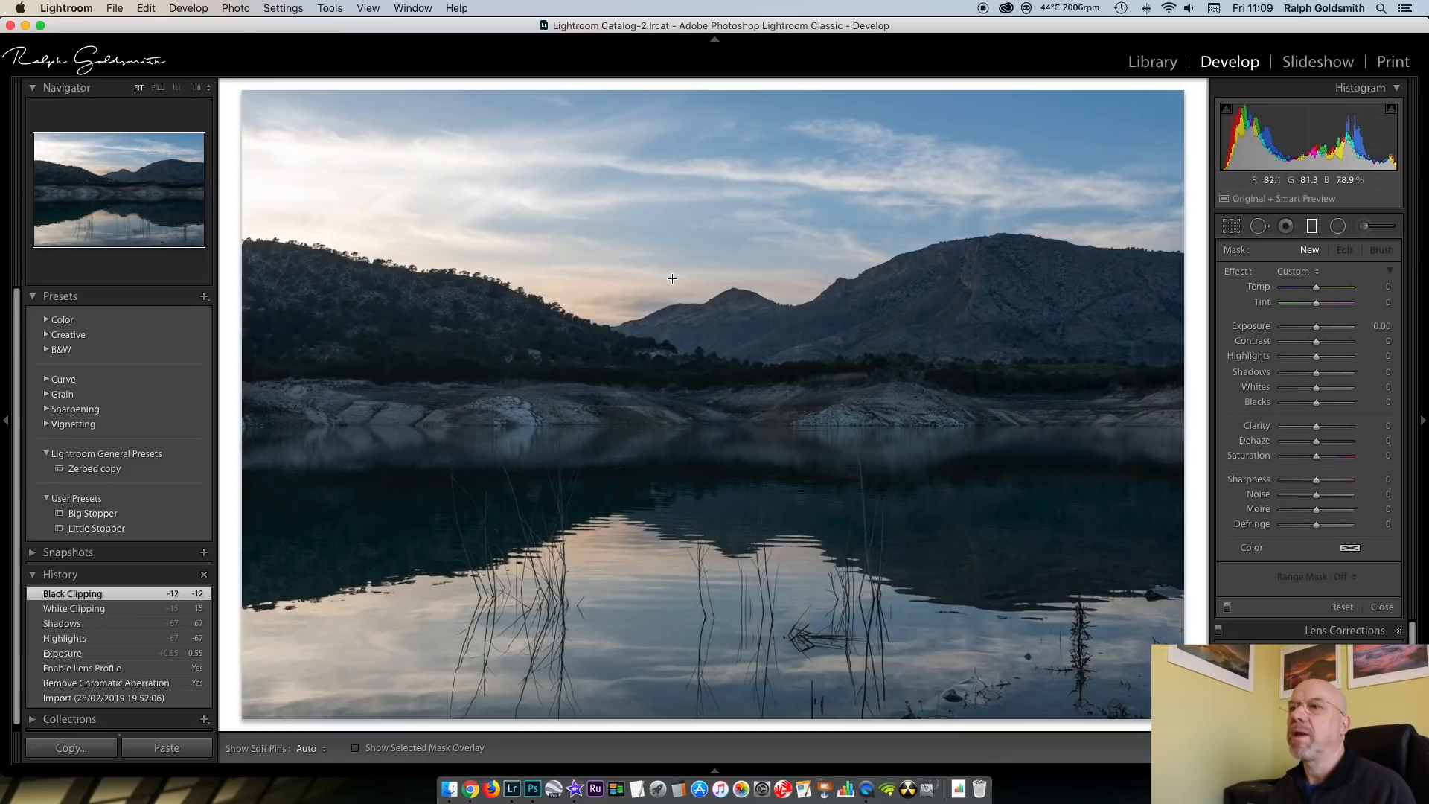
{"action": "left_click_drag", "start_coordinate": [670, 255], "coordinate": [667, 389]}
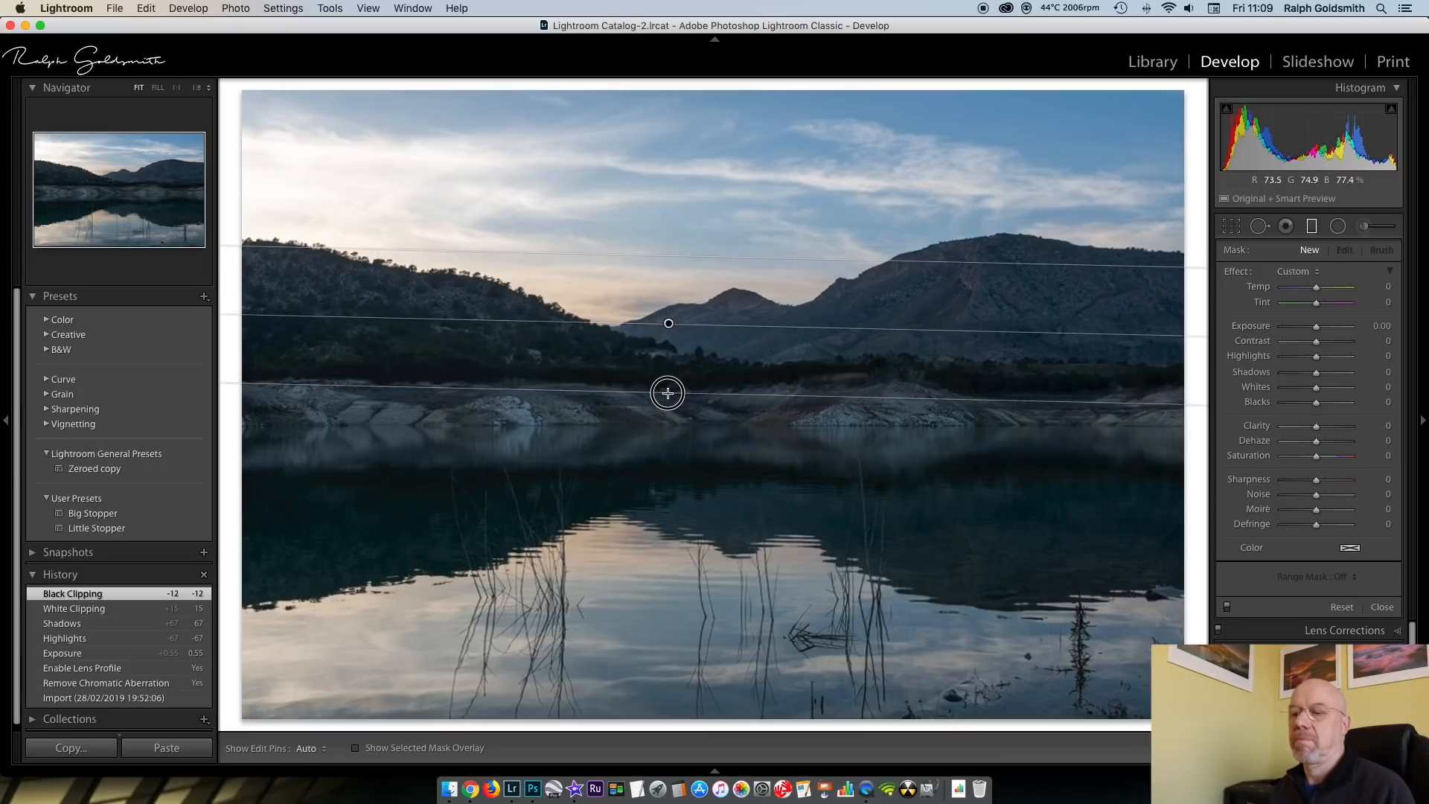
{"action": "mouse_move", "coordinate": [677, 253]}
{"action": "left_mouse_down"}
{"action": "mouse_move", "coordinate": [676, 272]}
{"action": "mouse_move", "coordinate": [679, 247]}
{"action": "left_mouse_up"}
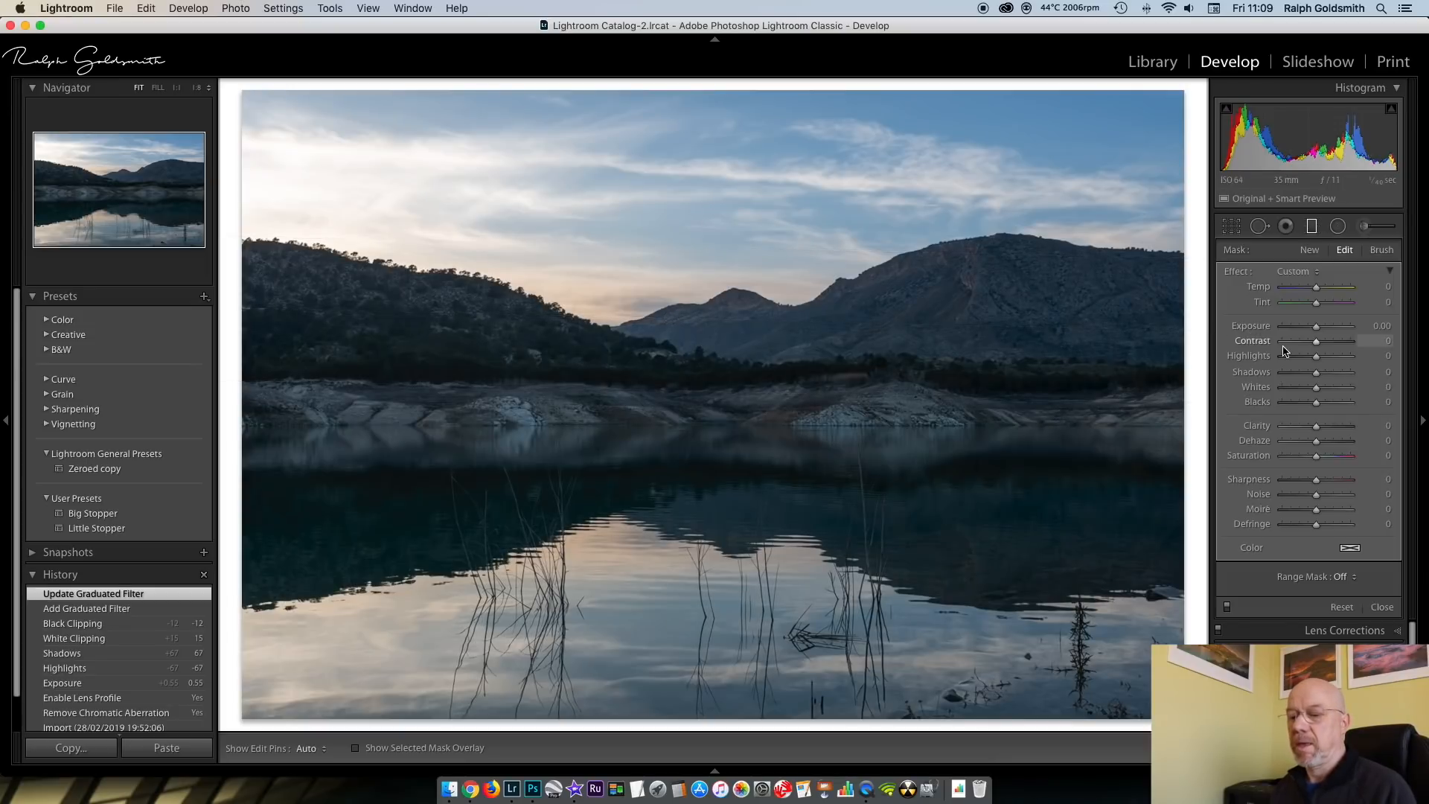
{"action": "left_click_drag", "start_coordinate": [1315, 330], "coordinate": [1314, 334]}
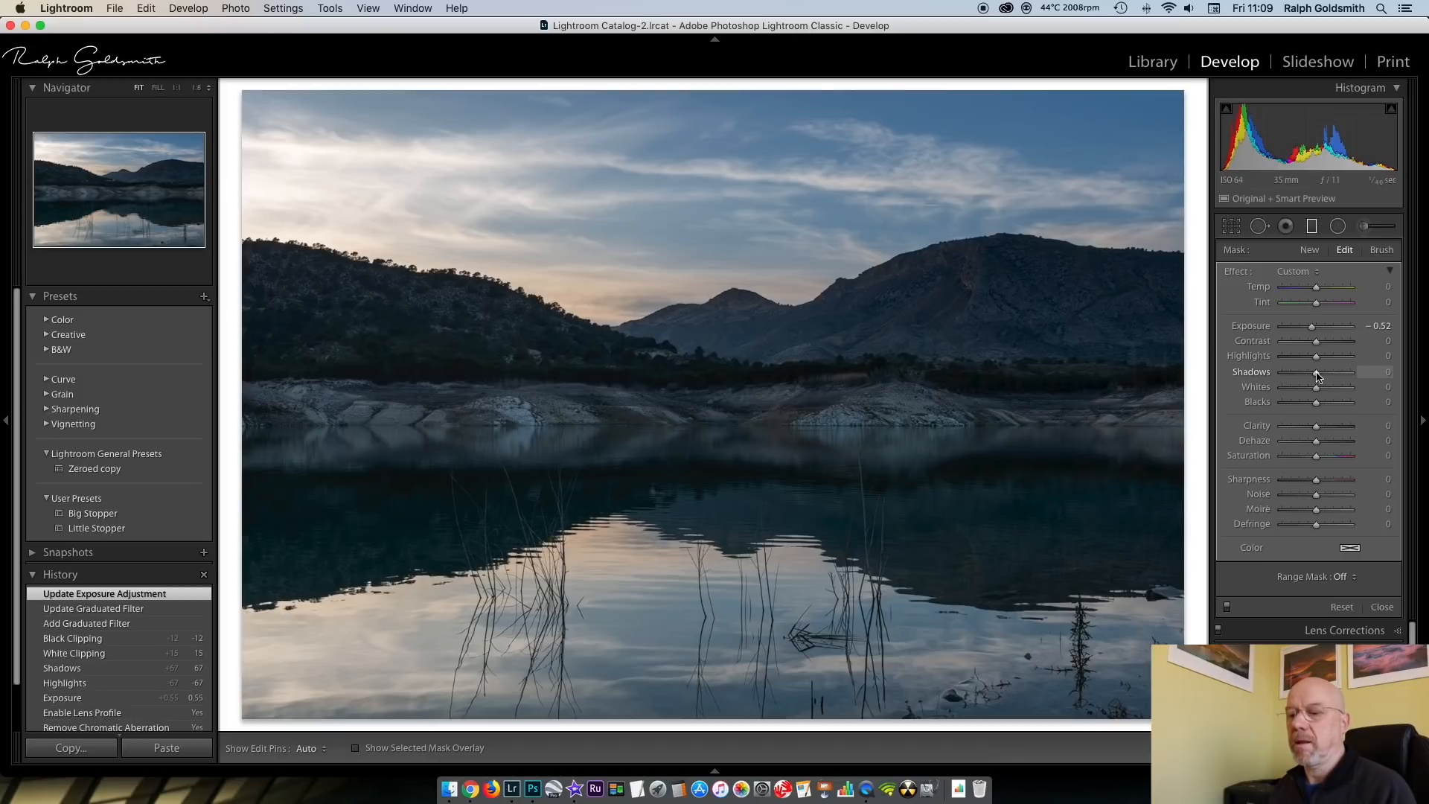
{"action": "left_click_drag", "start_coordinate": [1318, 376], "coordinate": [1325, 375]}
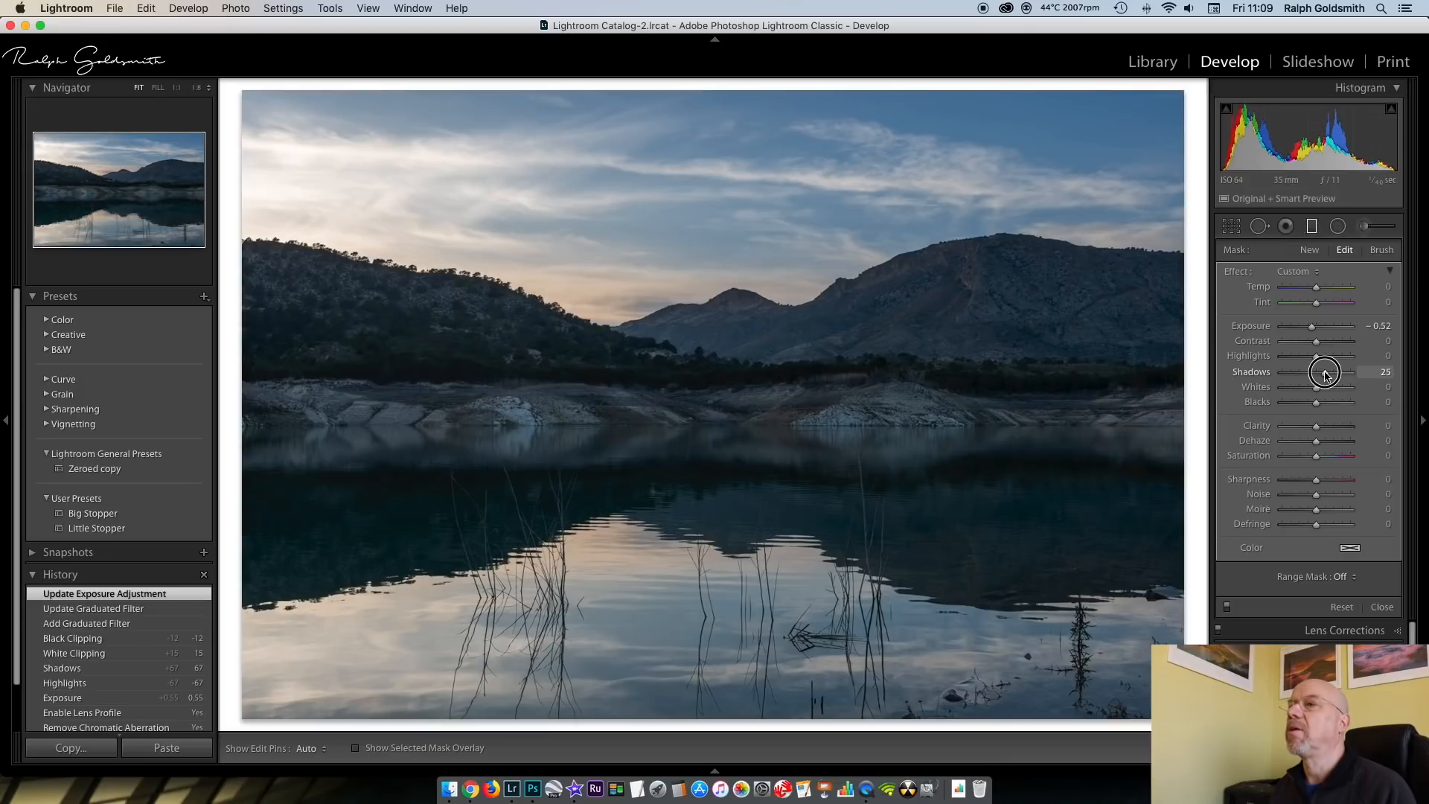
{"action": "left_click_drag", "start_coordinate": [1326, 375], "coordinate": [1324, 374]}
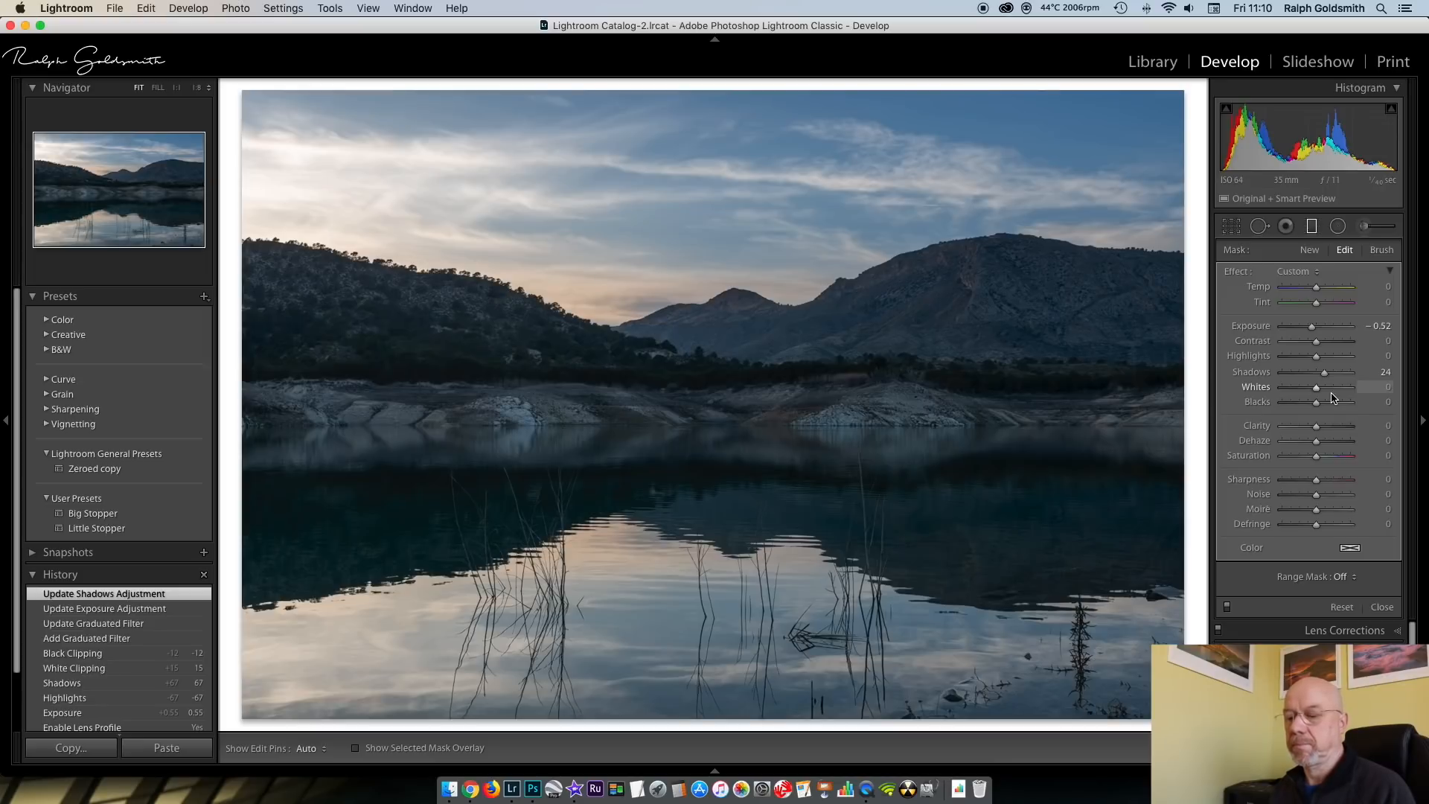
Add a second graduated filter over the water, with a narrow transition at the far shoreline and Exposure 0.19
{"action": "left_click", "coordinate": [1310, 251]}
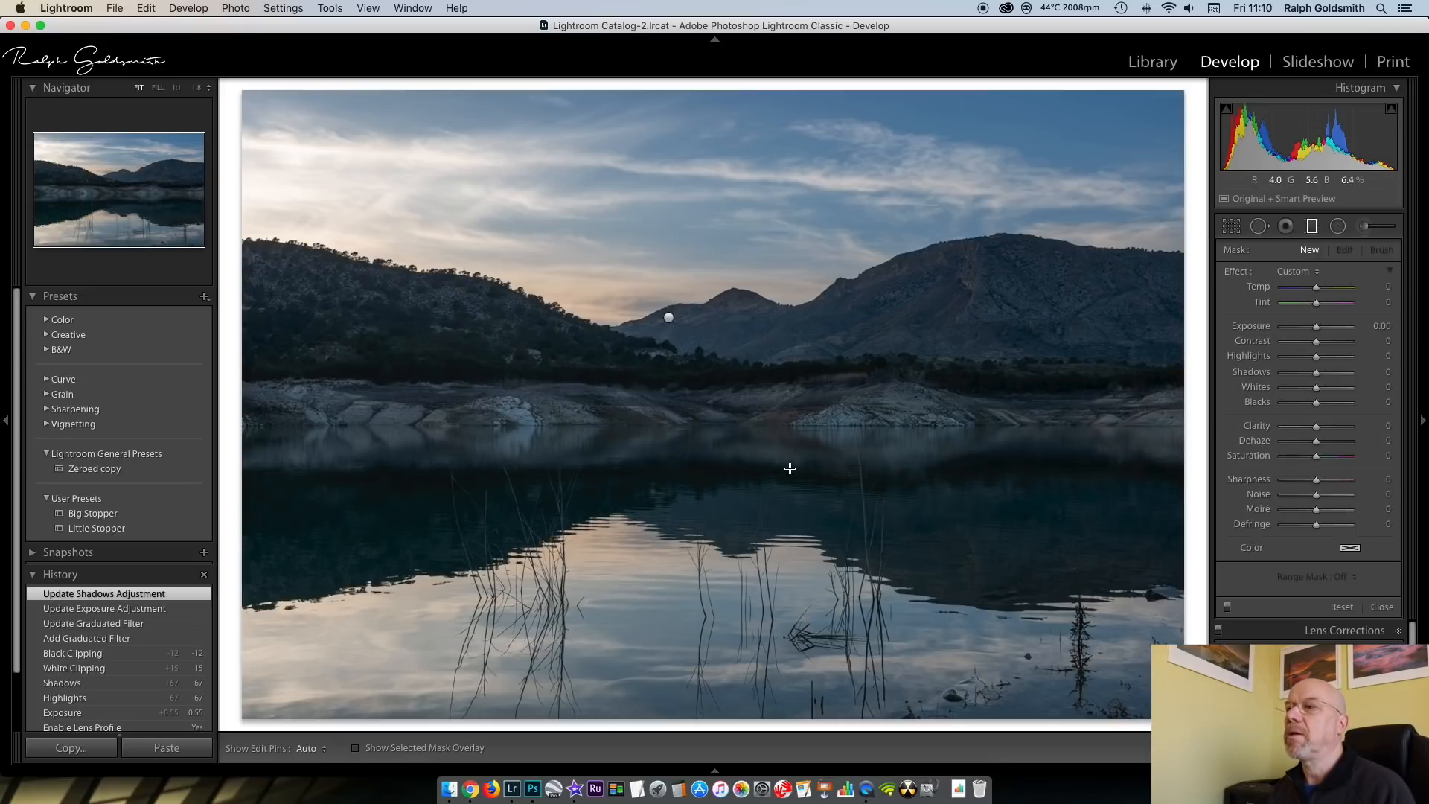
{"action": "left_click_drag", "start_coordinate": [772, 438], "coordinate": [768, 400]}
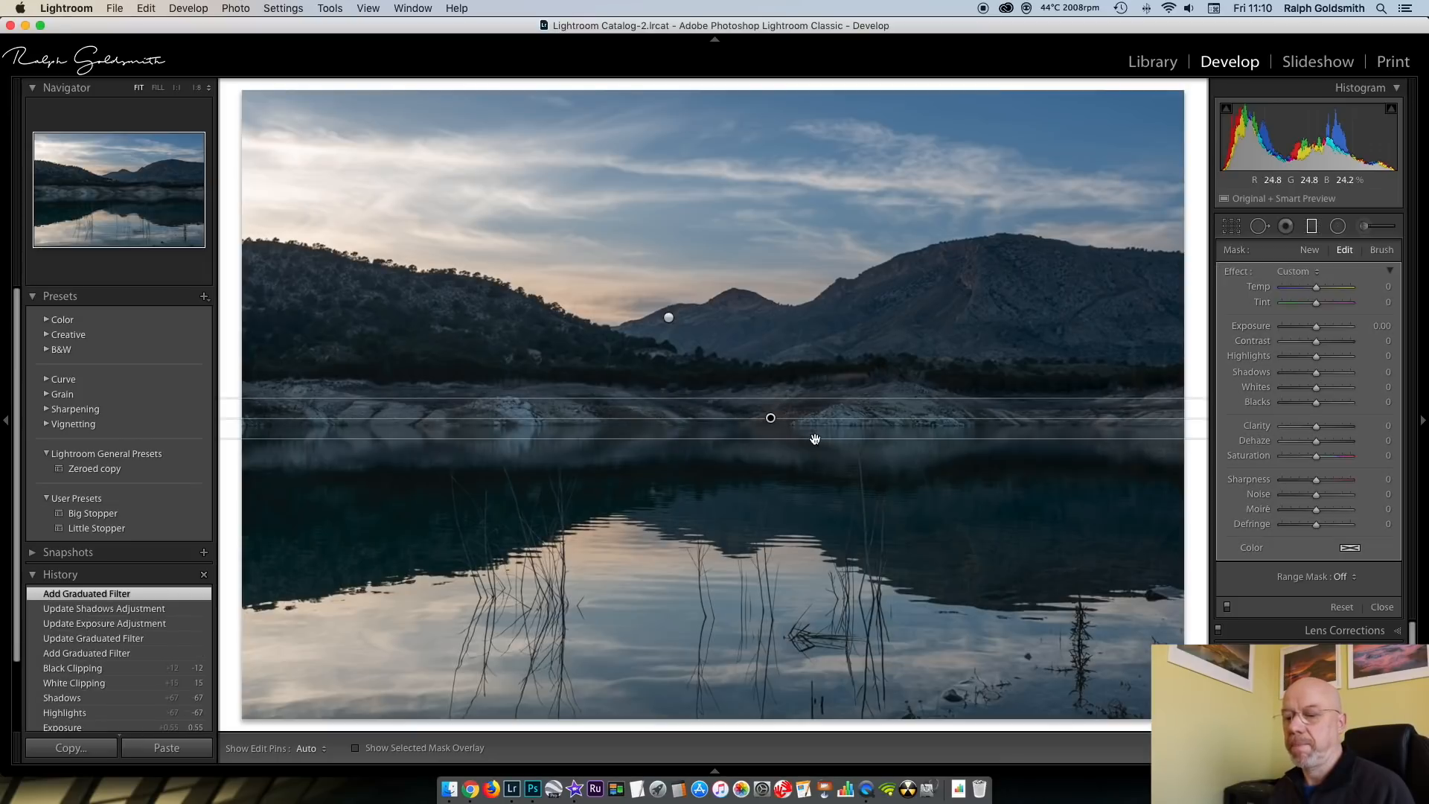
{"action": "left_click", "coordinate": [1316, 328]}
{"action": "left_click_drag", "start_coordinate": [1316, 327], "coordinate": [1317, 330]}
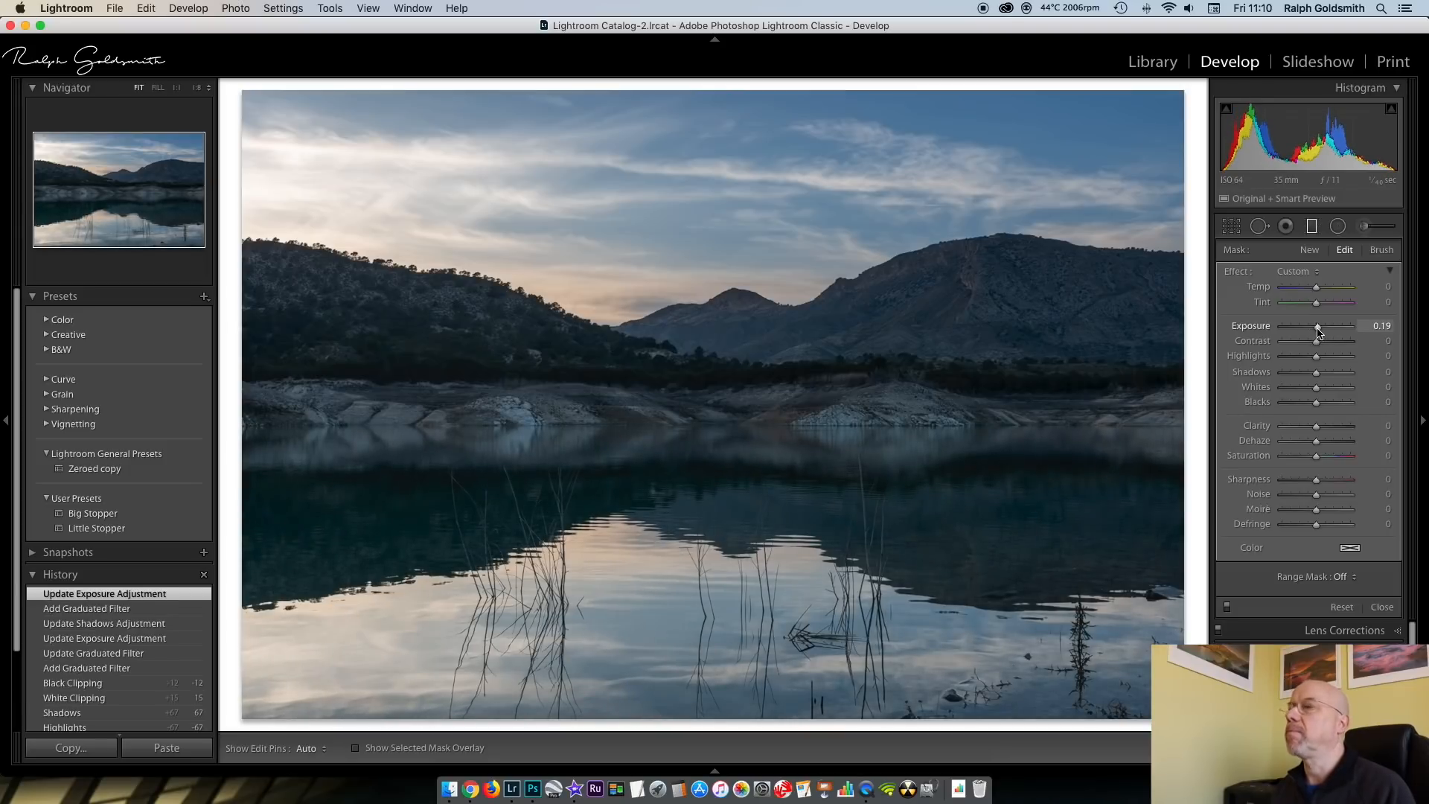
{"action": "left_click", "coordinate": [1312, 228]}
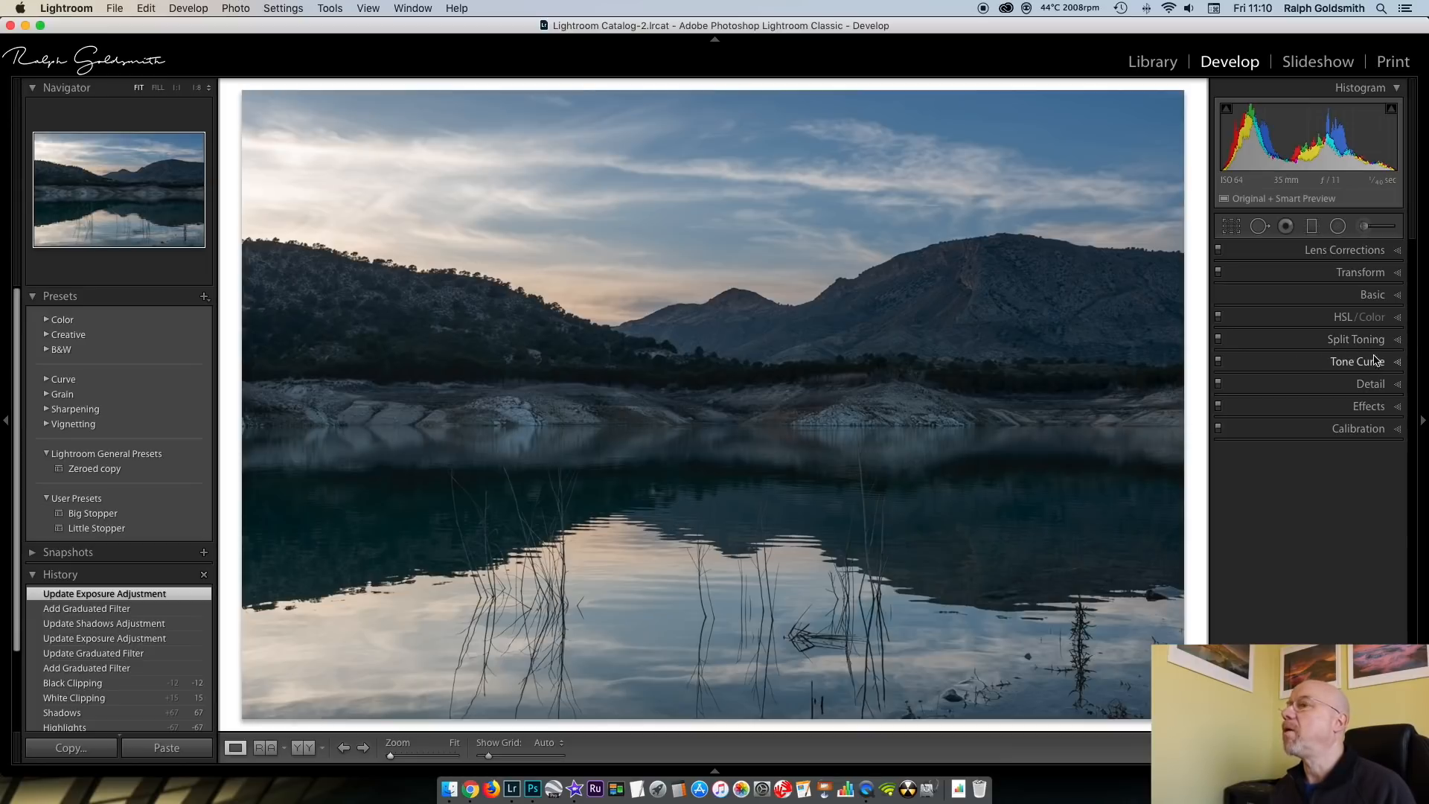
Apply split toning to the highlights with Saturation 14, keeping the Hue at 0
{"action": "left_click", "coordinate": [1400, 341]}
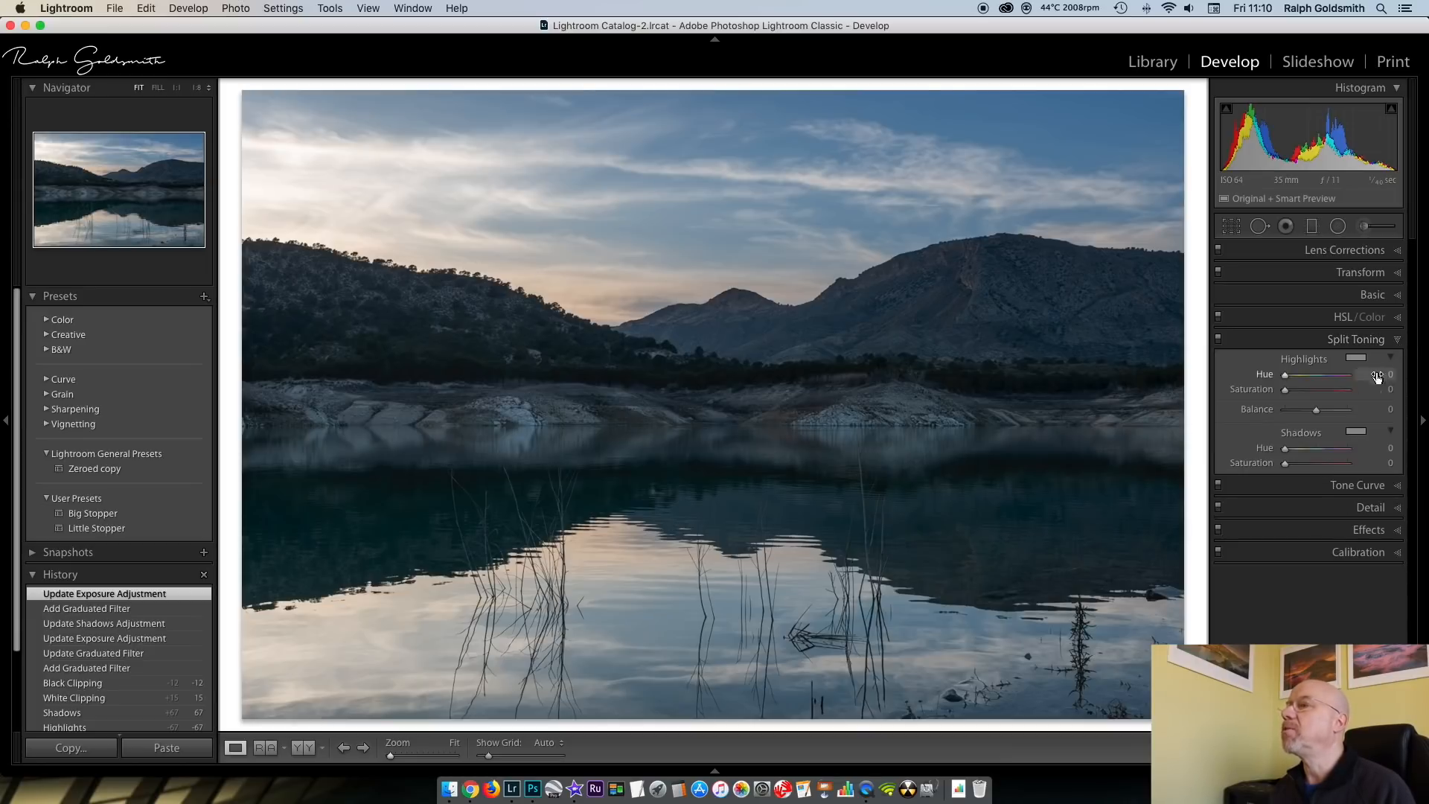
{"action": "left_click_drag", "start_coordinate": [1285, 391], "coordinate": [1294, 395]}
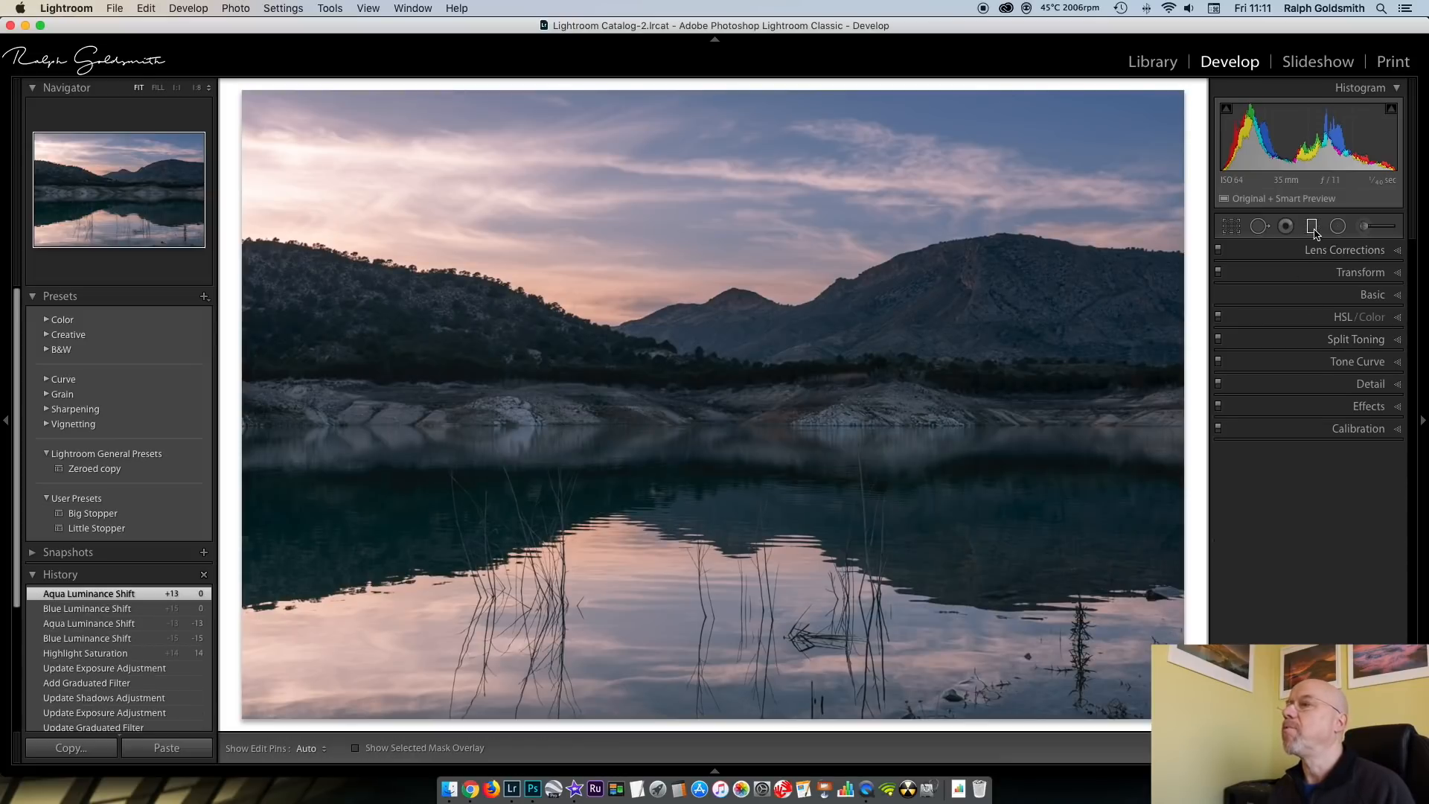
Adjust the sky's graduated filter to Exposure -0.85, Saturation 12 and Shadows 38
{"action": "left_click", "coordinate": [1312, 227]}
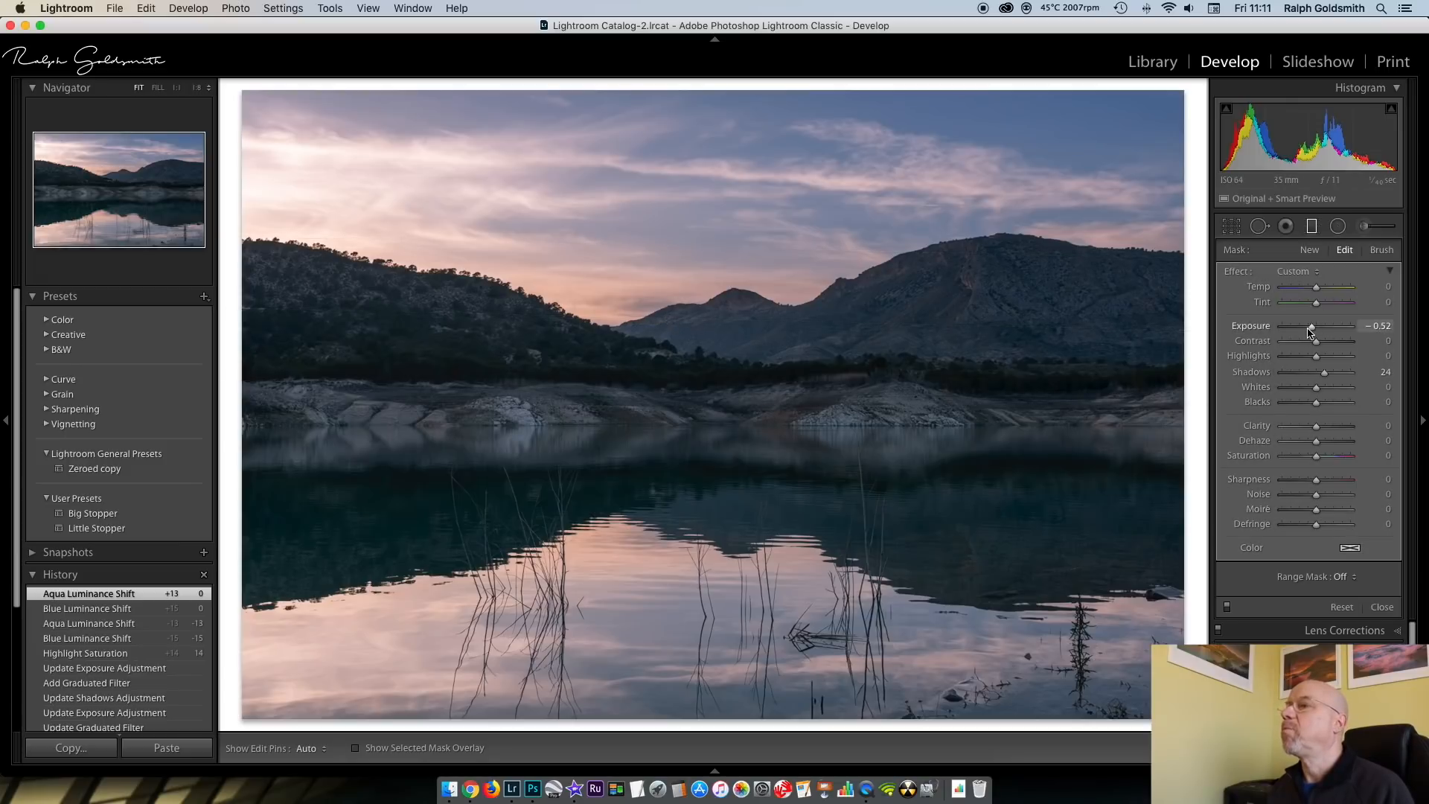
{"action": "left_click_drag", "start_coordinate": [1311, 330], "coordinate": [1309, 331]}
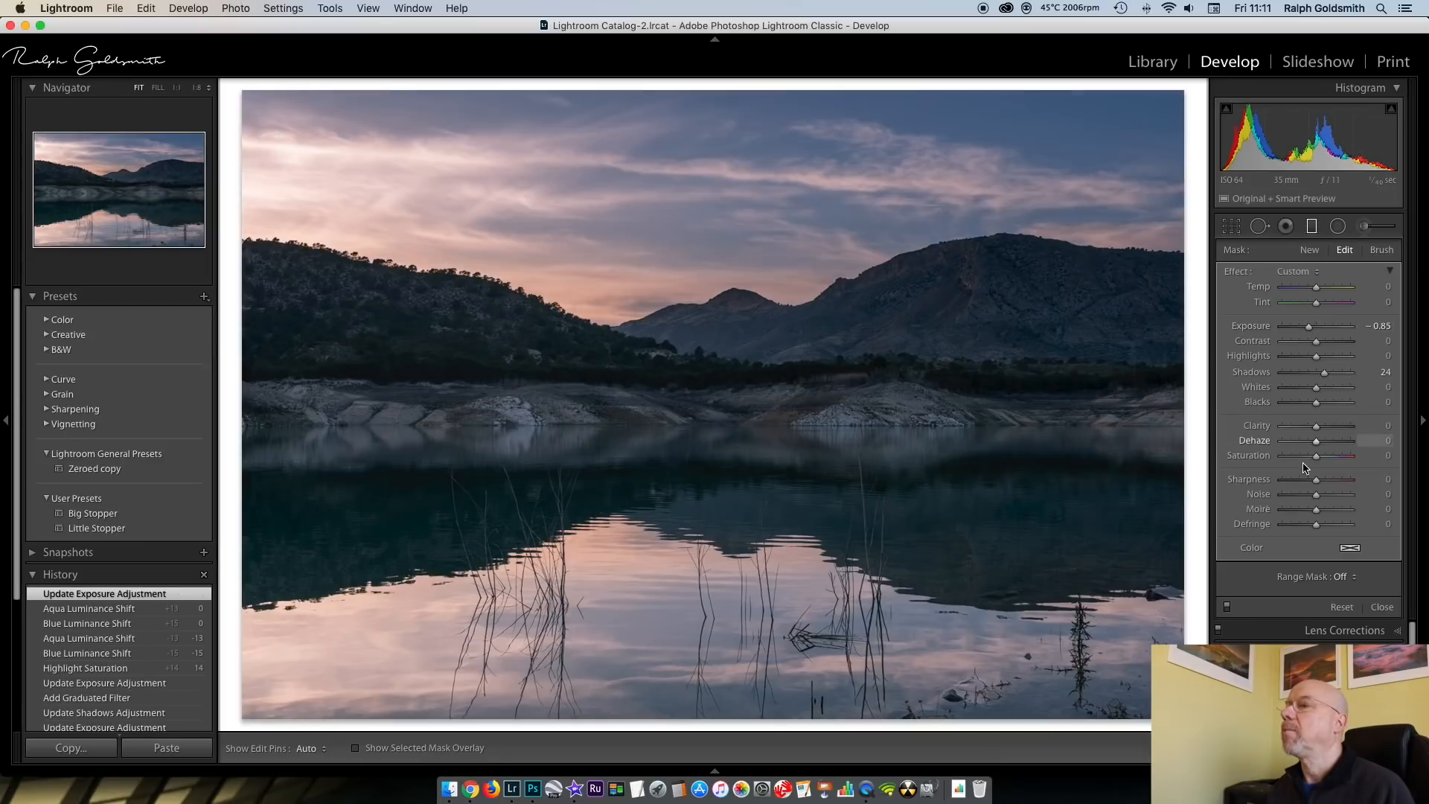
{"action": "left_click_drag", "start_coordinate": [1316, 460], "coordinate": [1321, 460]}
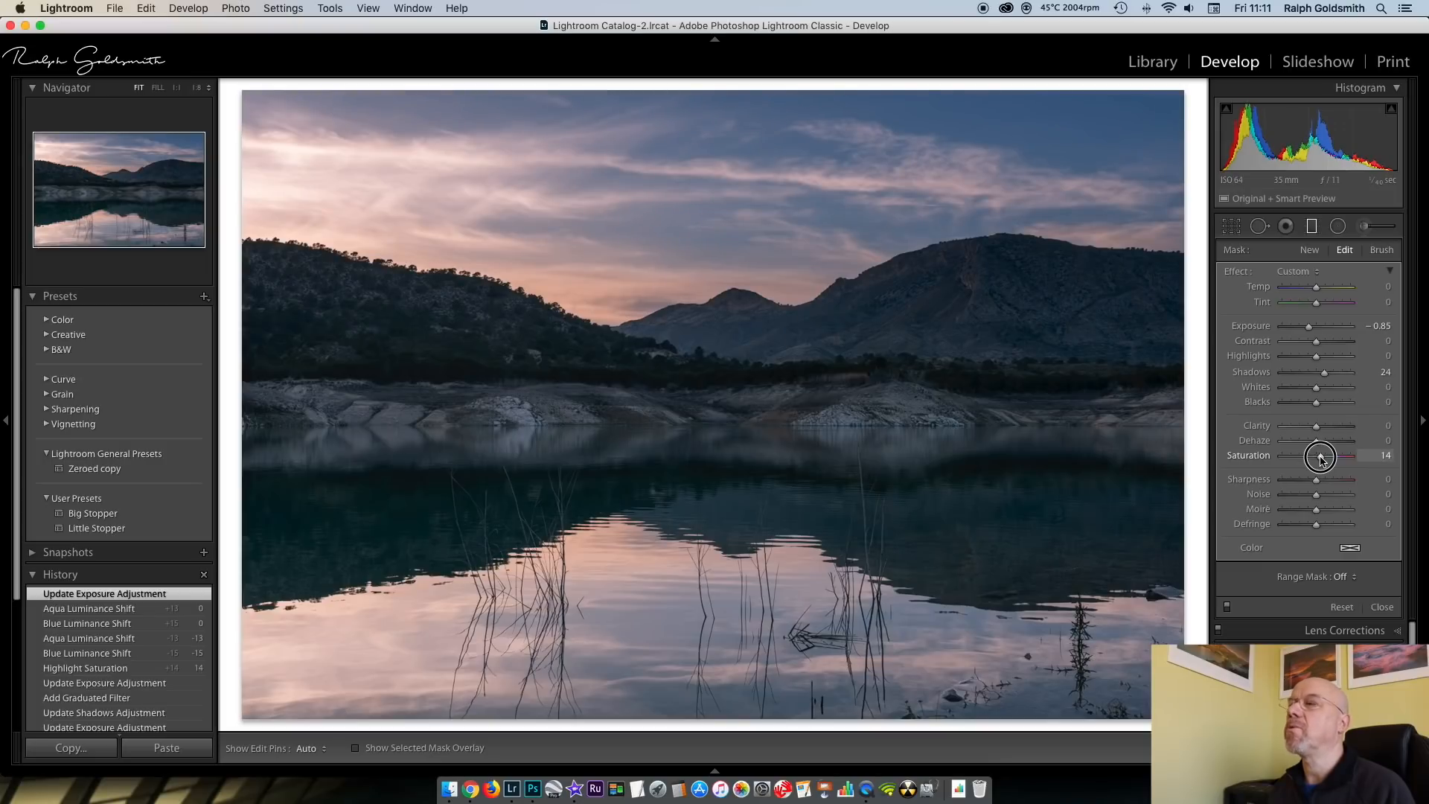
{"action": "left_click_drag", "start_coordinate": [1321, 460], "coordinate": [1320, 460]}
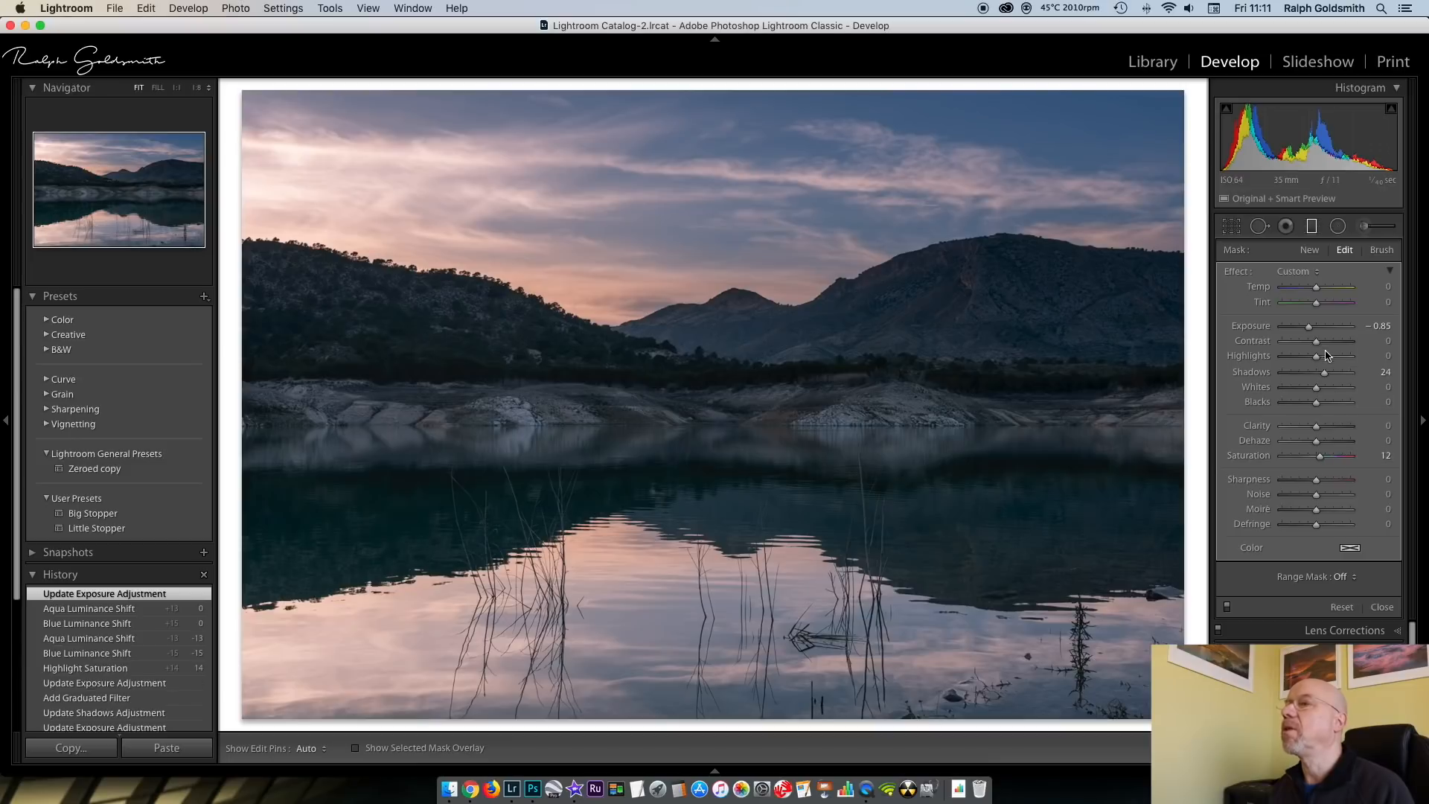
{"action": "left_click_drag", "start_coordinate": [1325, 376], "coordinate": [1331, 380]}
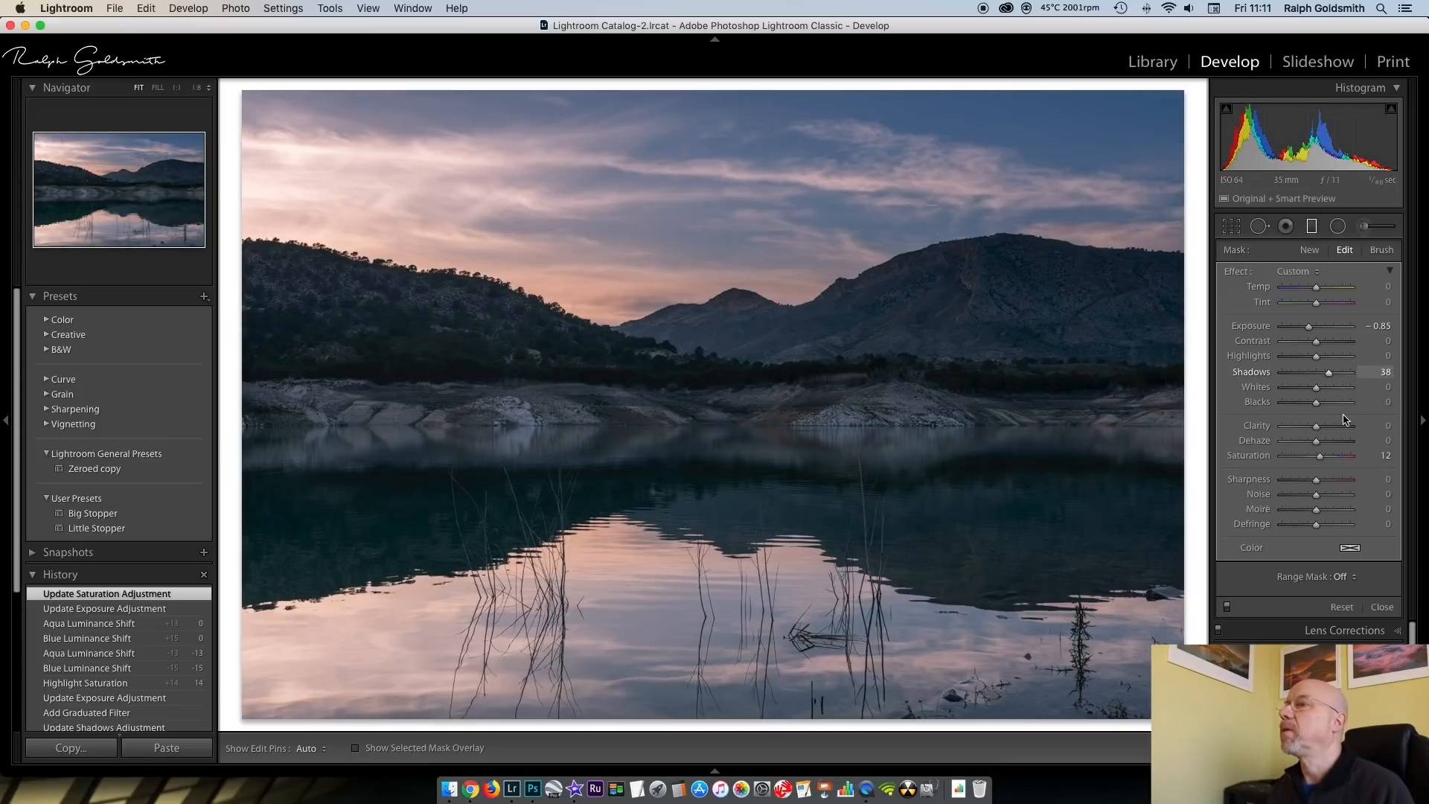
{"action": "left_click", "coordinate": [1310, 228]}
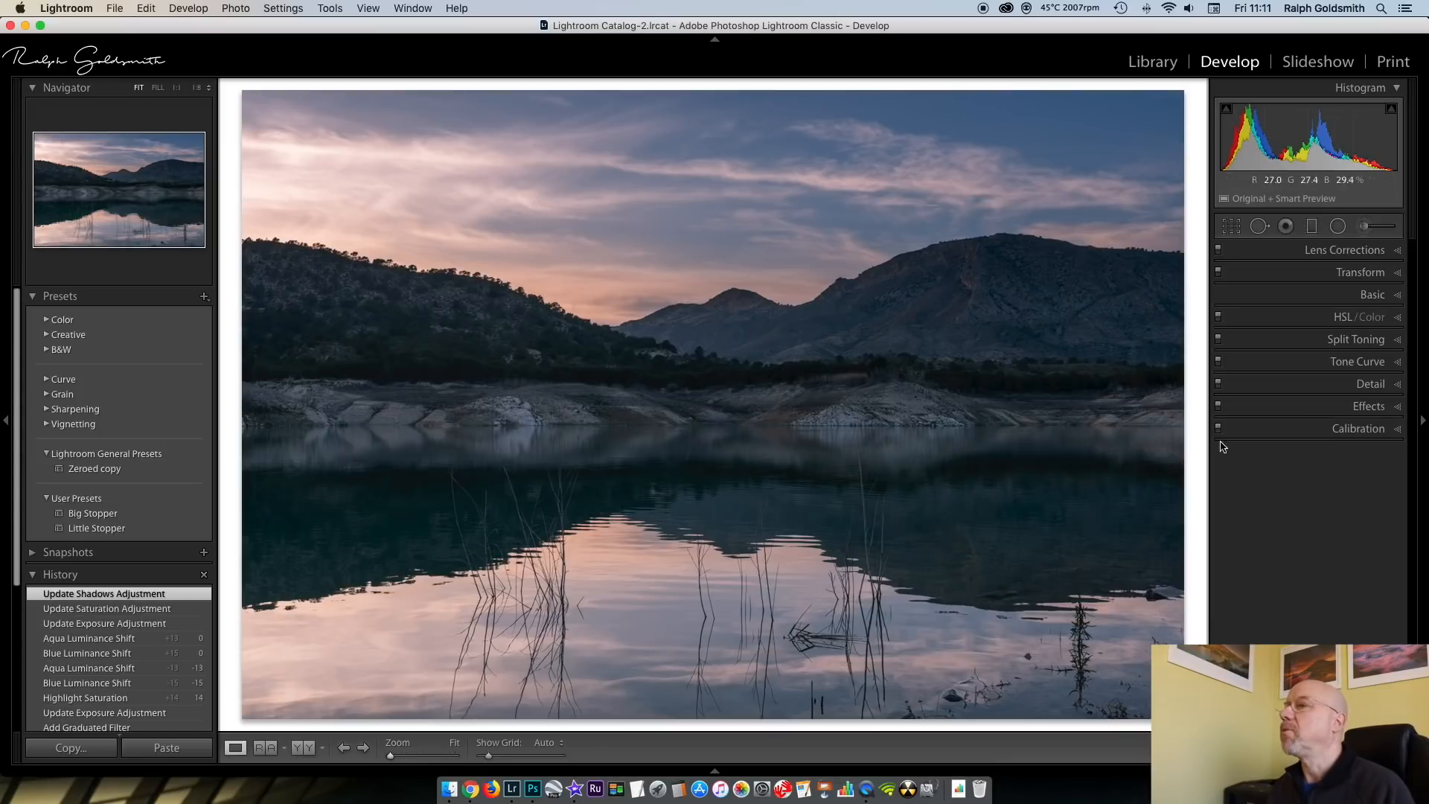
Set the lake photo's sharpening Masking to 39 while previewing the edge mask
{"action": "left_click", "coordinate": [1399, 384]}
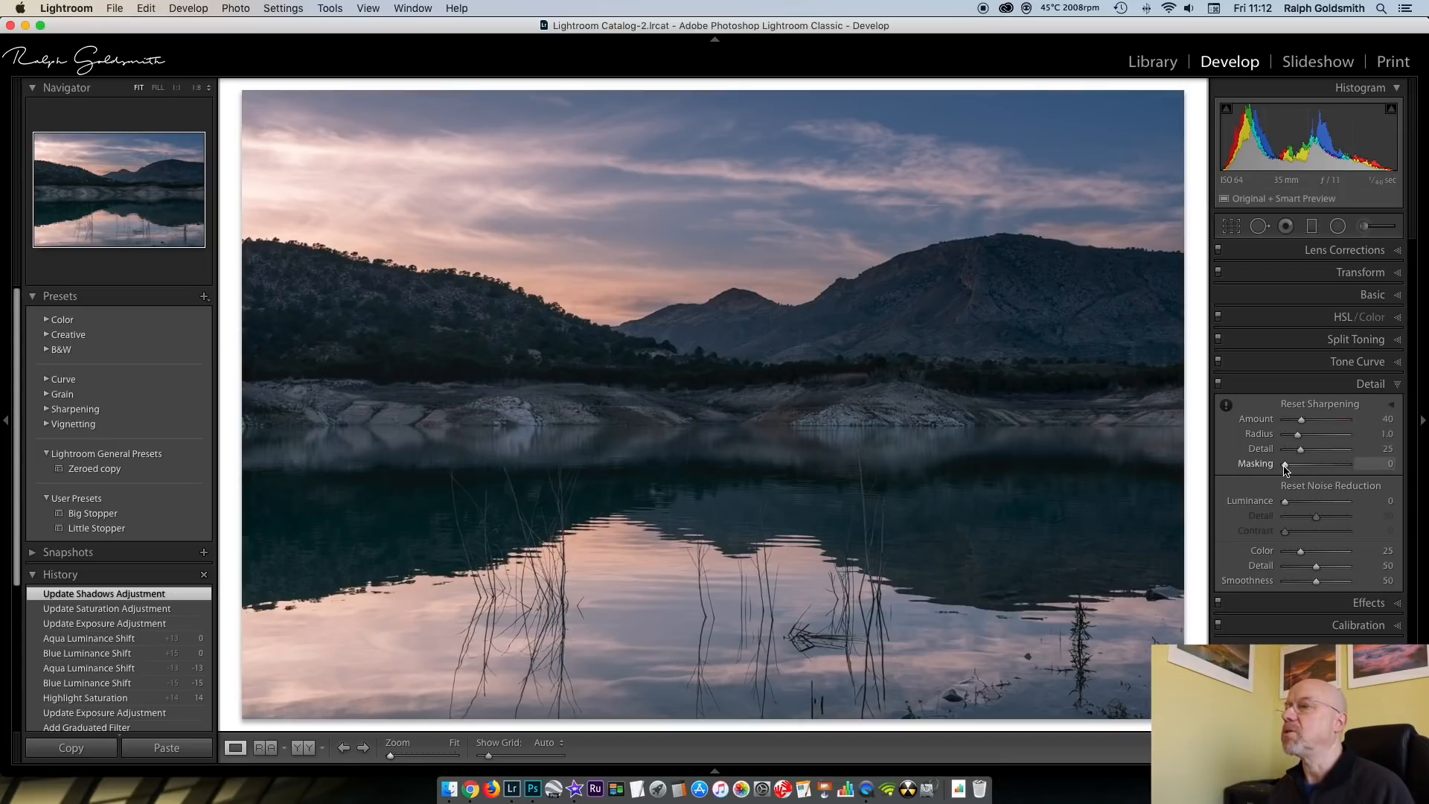
{"action": "left_click", "coordinate": [1285, 466], "text": "alt"}
{"action": "left_click_drag", "start_coordinate": [1285, 465], "coordinate": [1315, 466]}
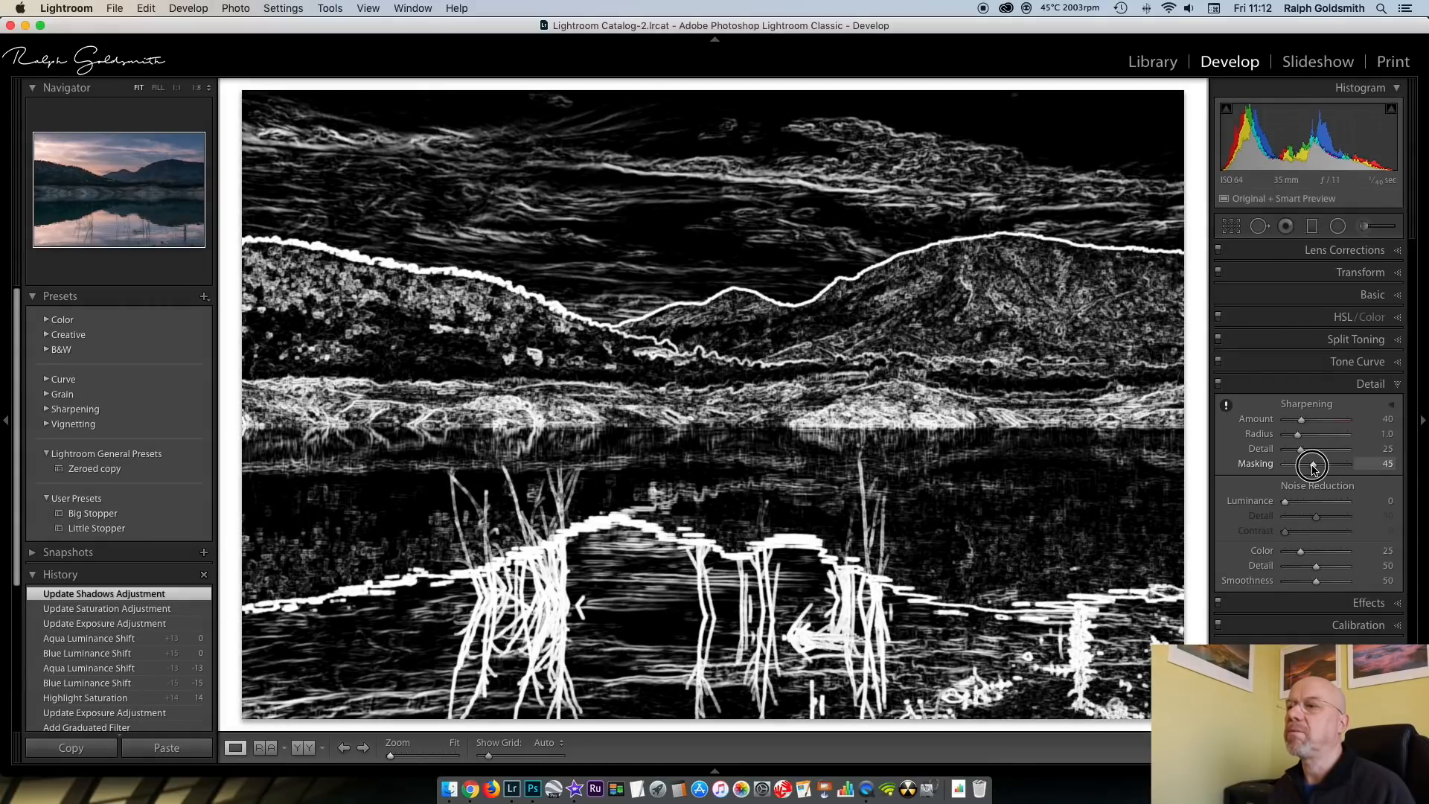
{"action": "left_click_drag", "start_coordinate": [1312, 467], "coordinate": [1309, 467]}
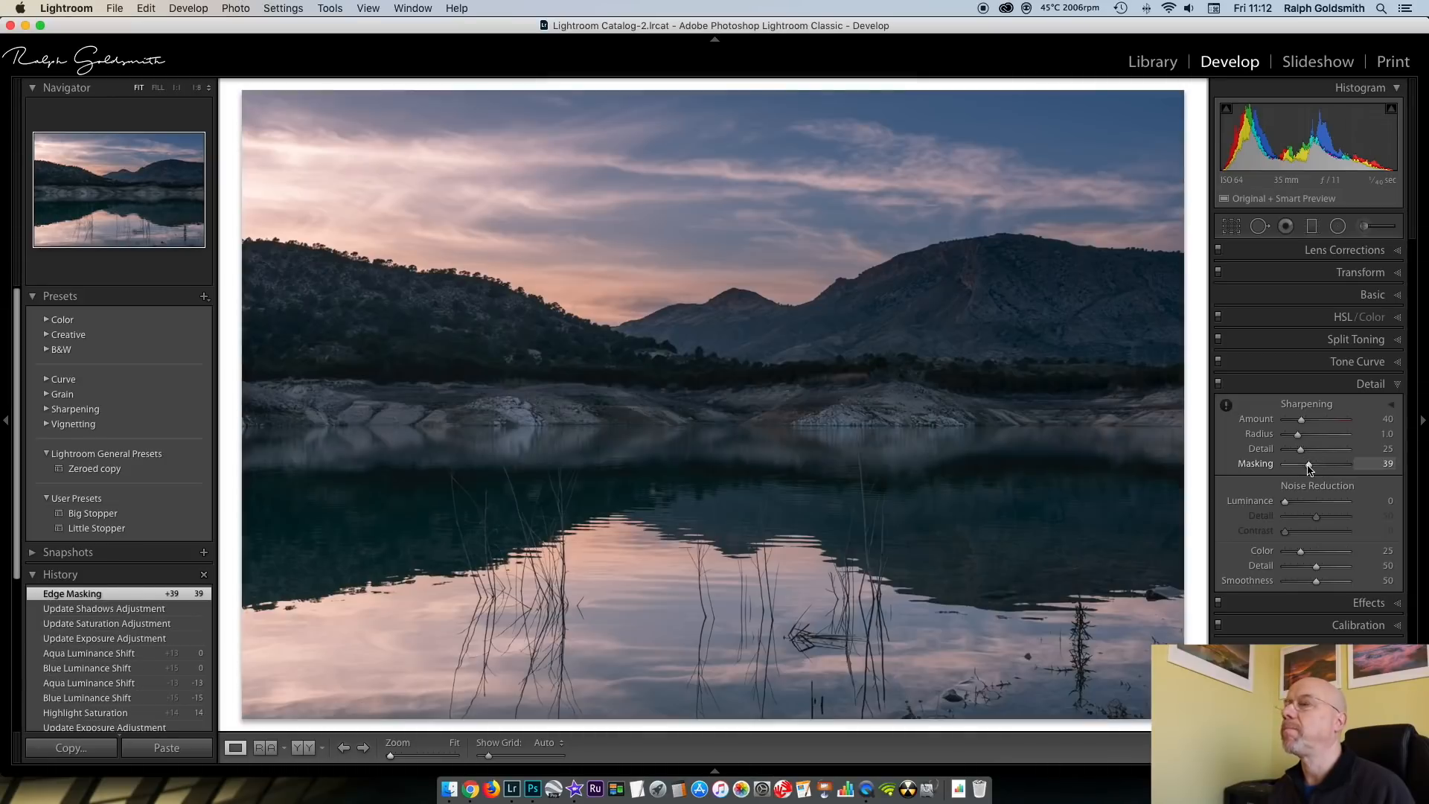
{"action": "left_click", "coordinate": [1400, 385]}
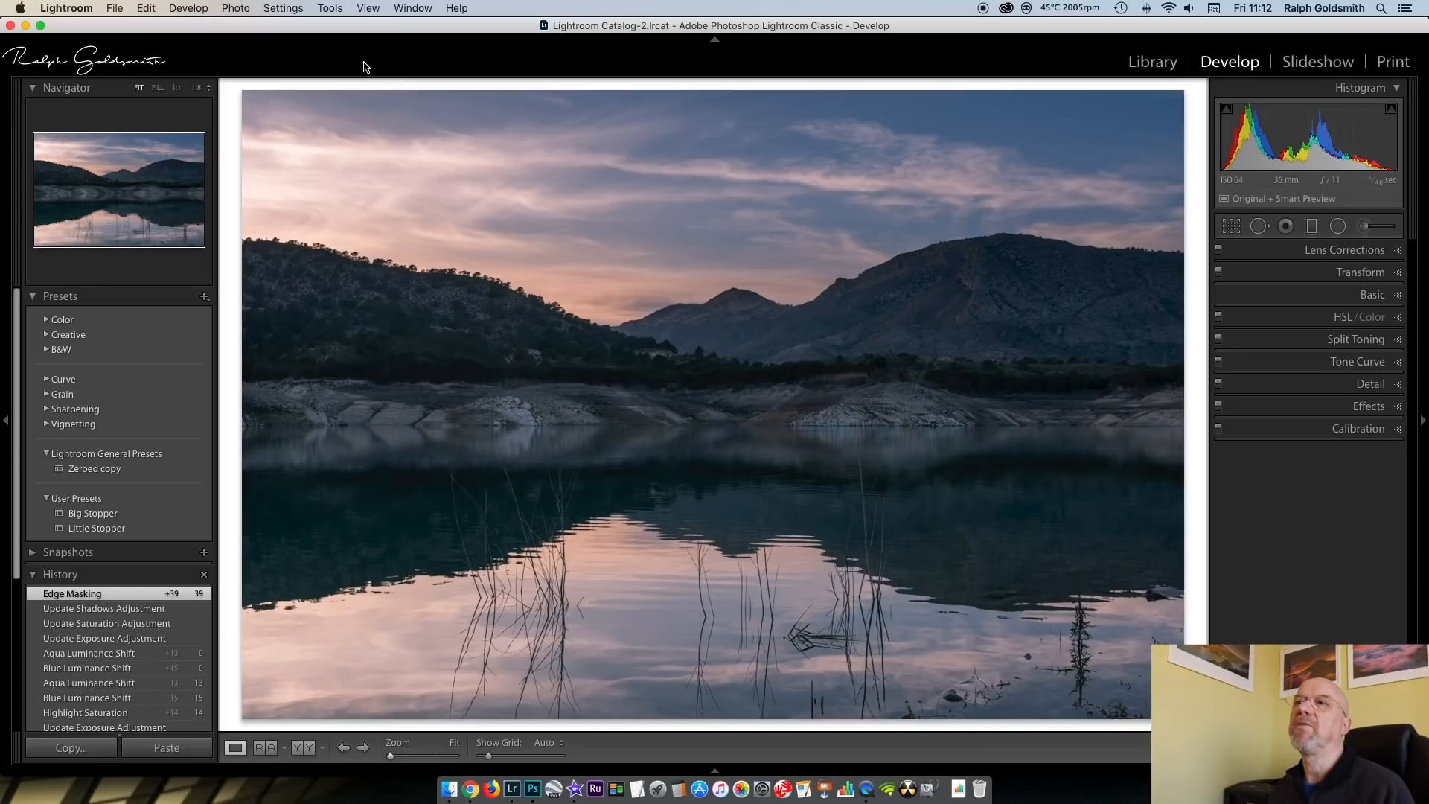
Send the lake photo to Adobe Photoshop CC 2019 for editing and duplicate its Background layer
{"action": "left_click", "coordinate": [235, 9]}
{"action": "mouse_move", "coordinate": [286, 87]}
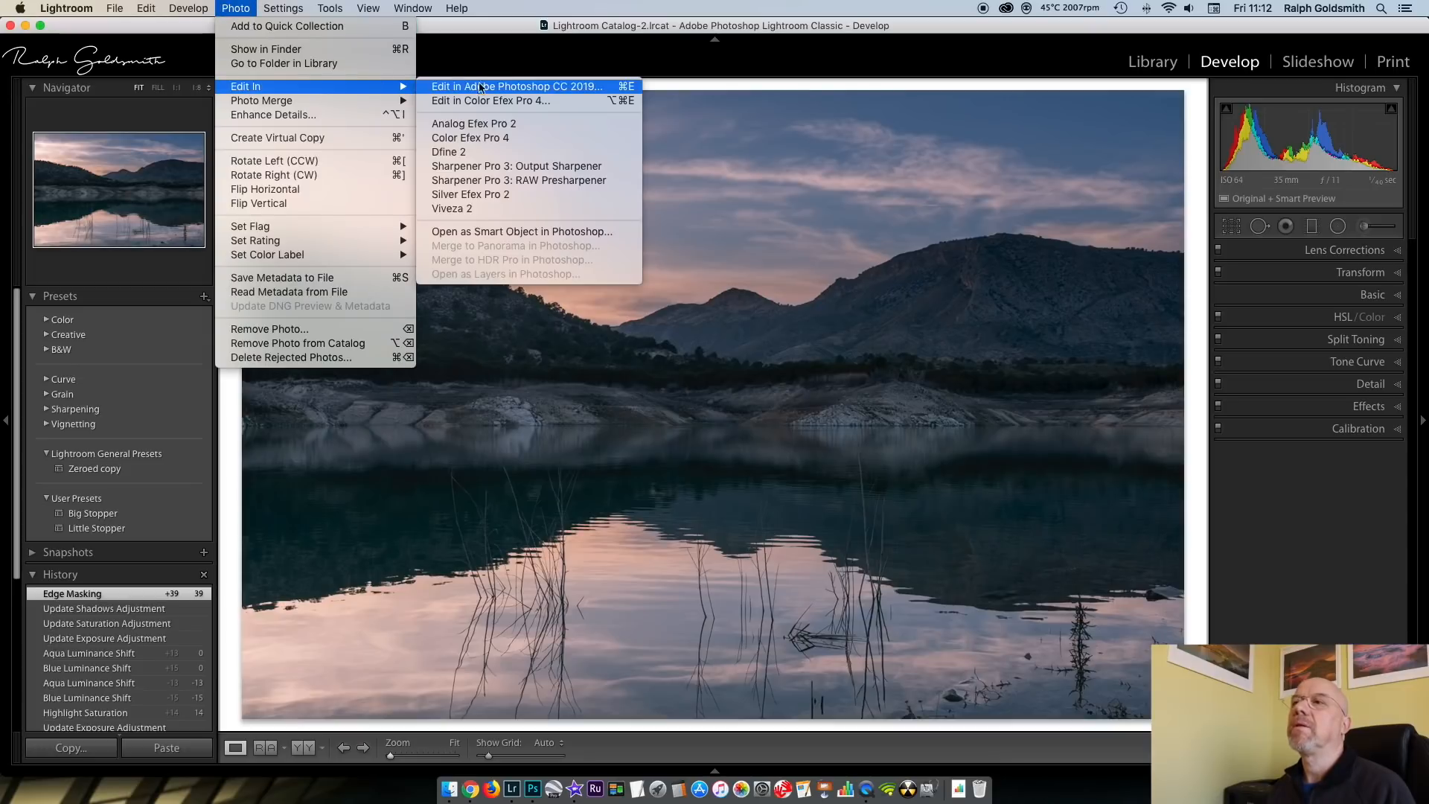
{"action": "left_click", "coordinate": [503, 87]}
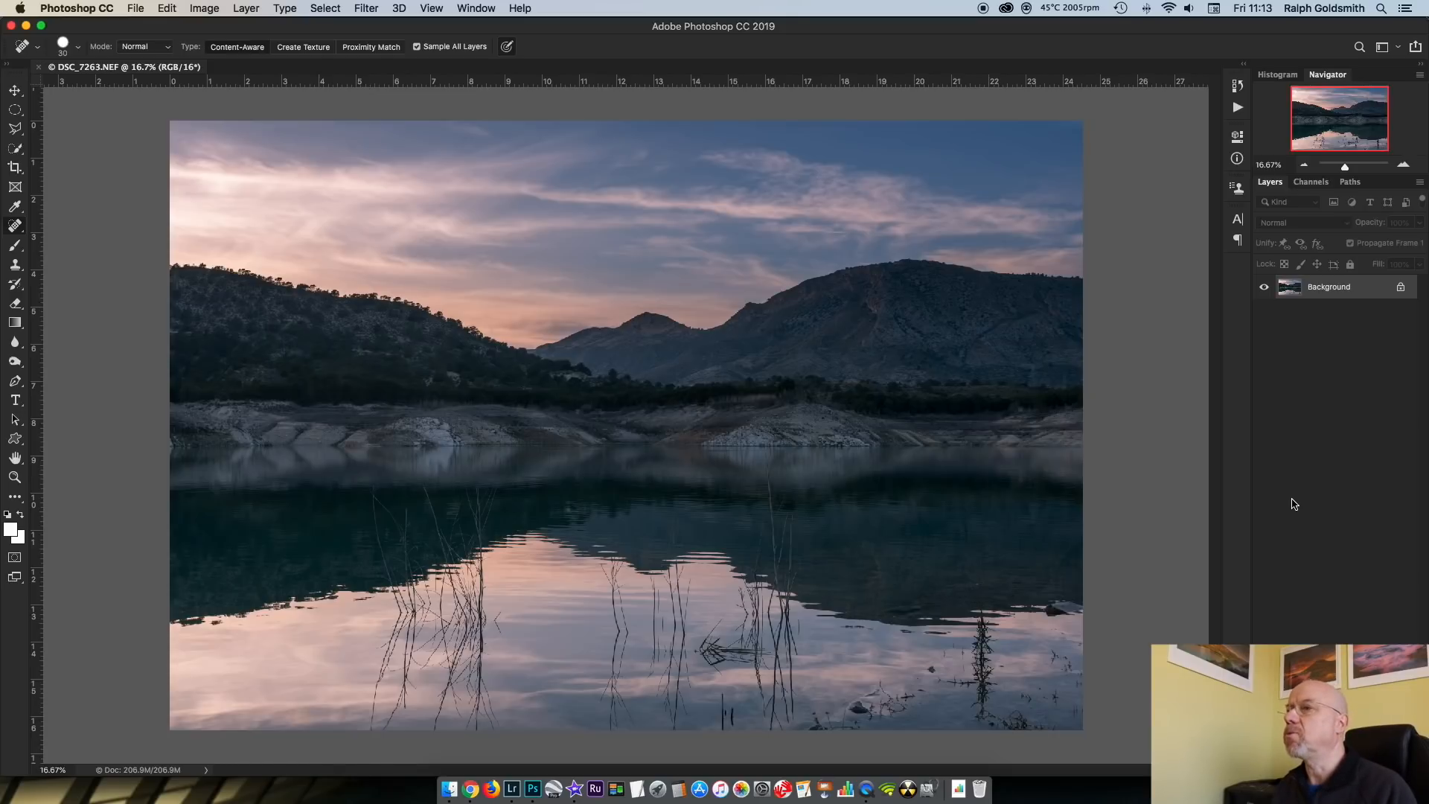
{"action": "key", "text": "super+j"}
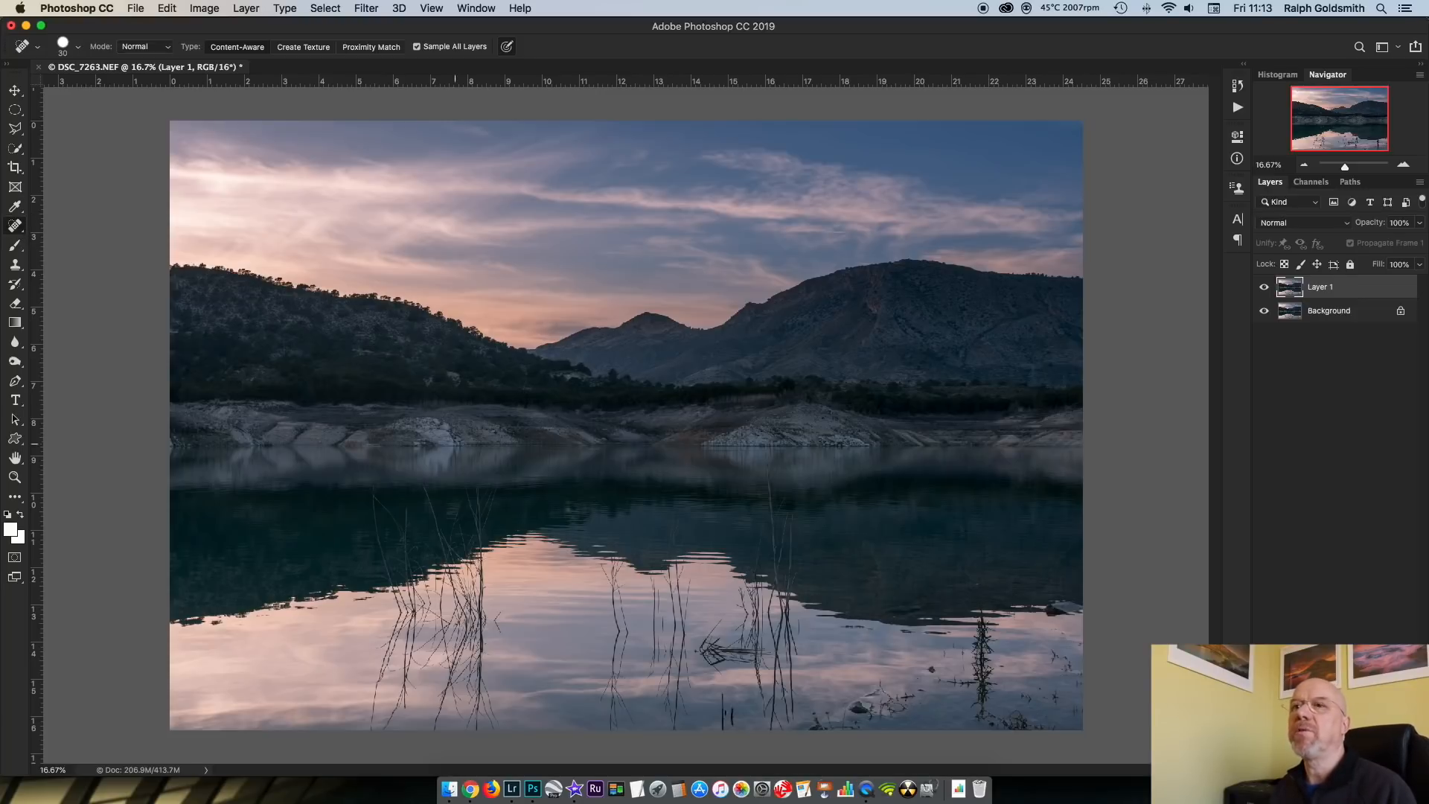
Remove the flowering weeds, twigs and small dark rock along the lake photo's lower edge with the Spot Healing Brush
{"action": "left_click", "coordinate": [15, 230]}
{"action": "left_click", "coordinate": [86, 229]}
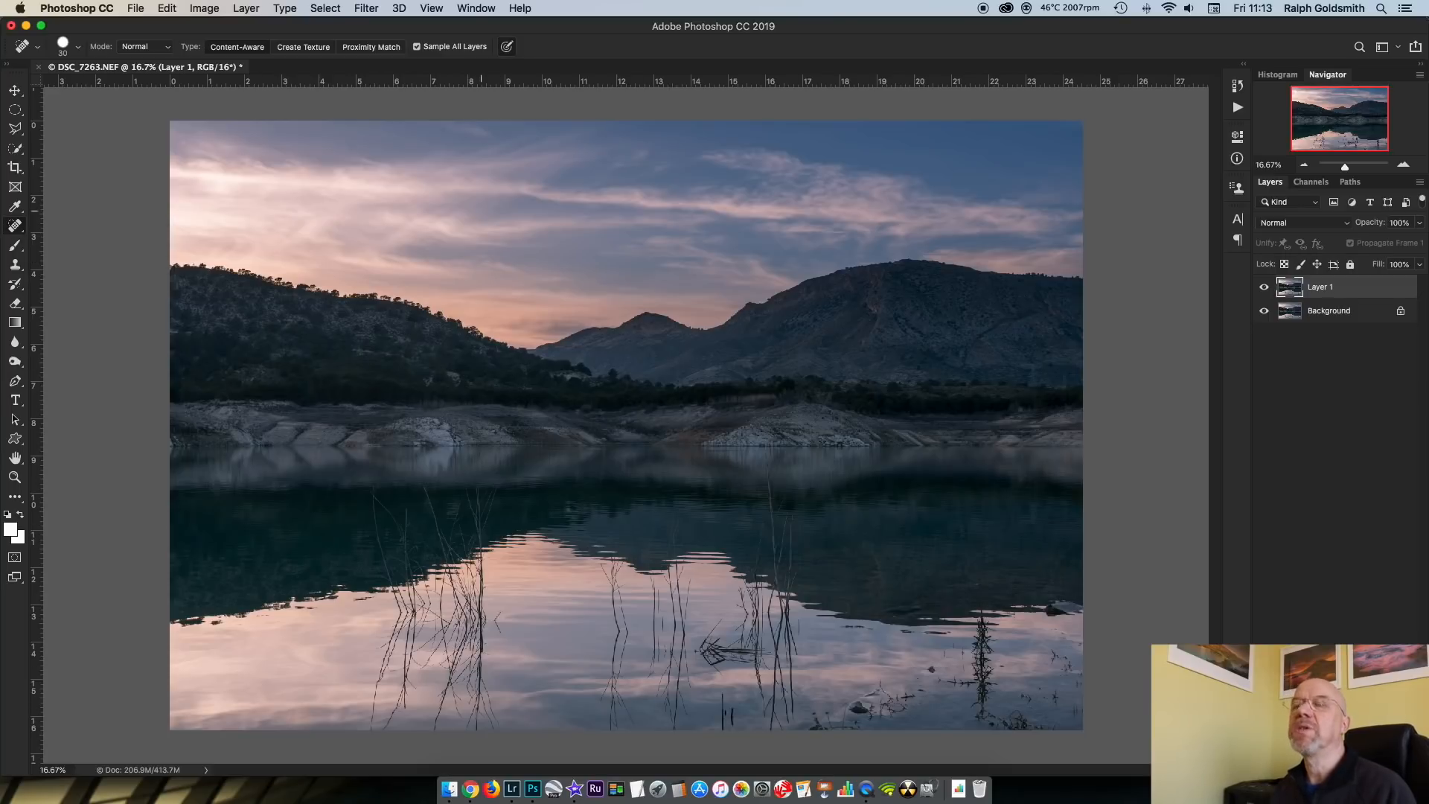
{"action": "key", "text": "super+0"}
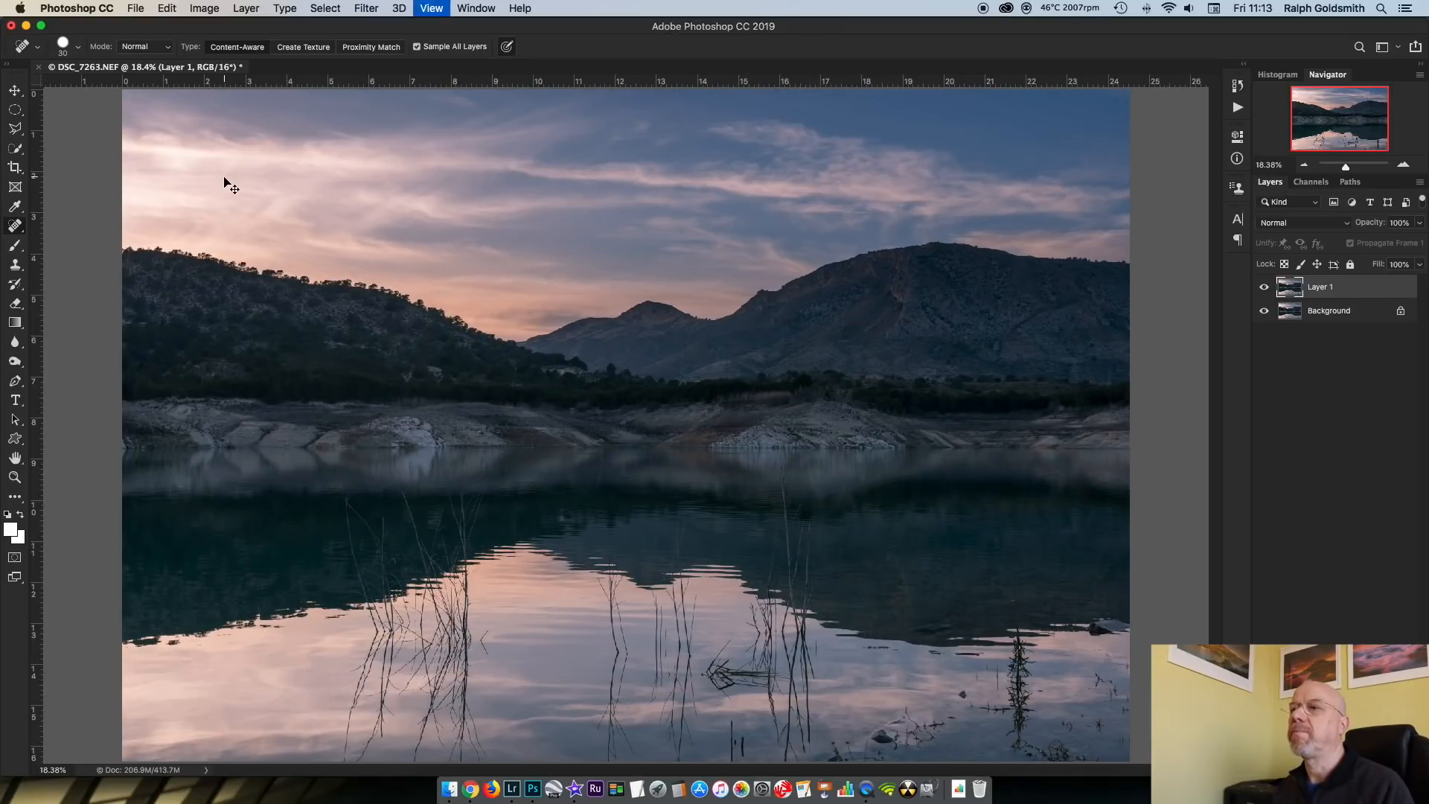
{"action": "key", "text": "super+1"}
{"action": "left_click_drag", "start_coordinate": [998, 628], "coordinate": [771, 297]}
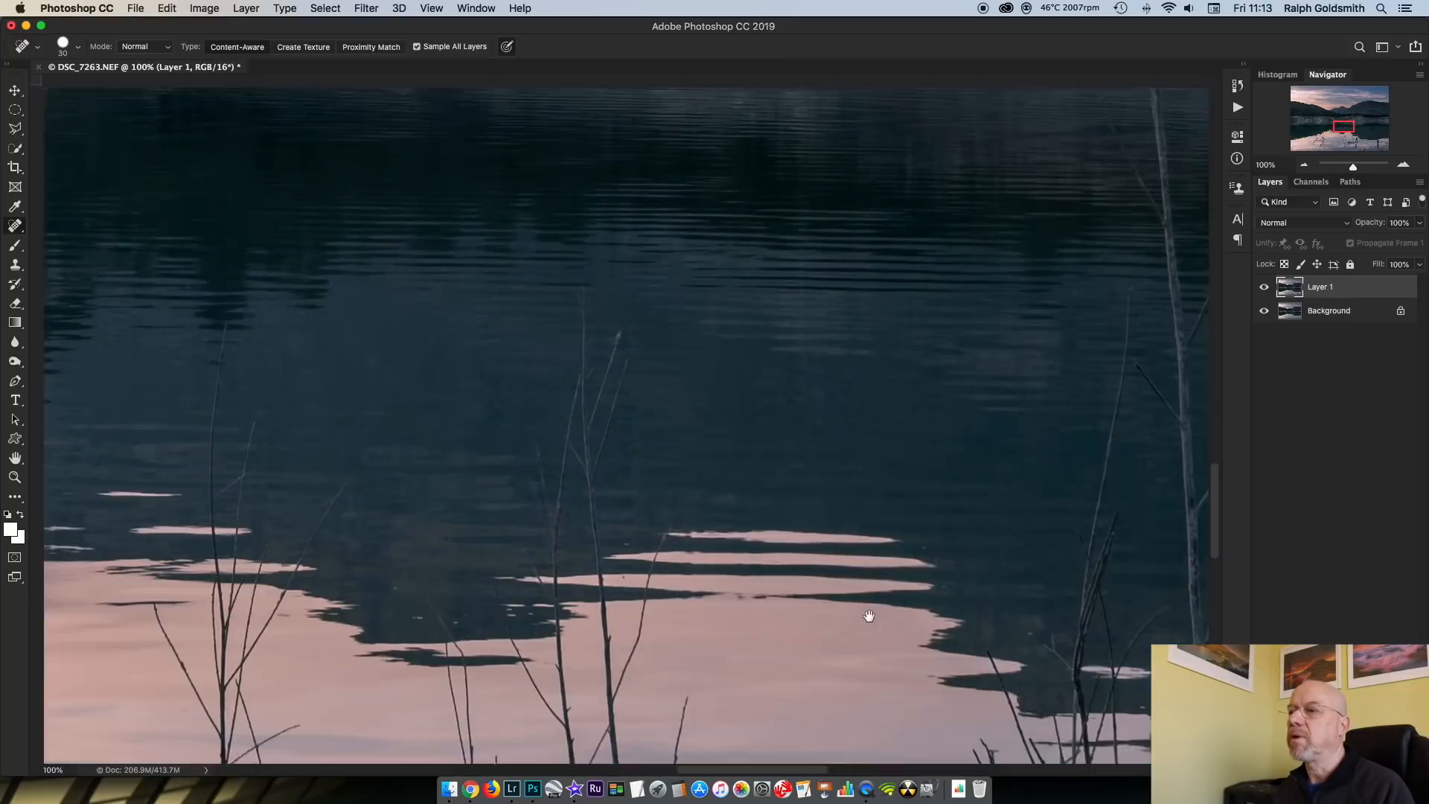
{"action": "left_click_drag", "start_coordinate": [853, 575], "coordinate": [823, 295]}
{"action": "left_click_drag", "start_coordinate": [881, 632], "coordinate": [839, 393]}
{"action": "left_click_drag", "start_coordinate": [852, 565], "coordinate": [699, 272]}
{"action": "left_click_drag", "start_coordinate": [784, 511], "coordinate": [670, 328]}
{"action": "left_click_drag", "start_coordinate": [1136, 552], "coordinate": [498, 510]}
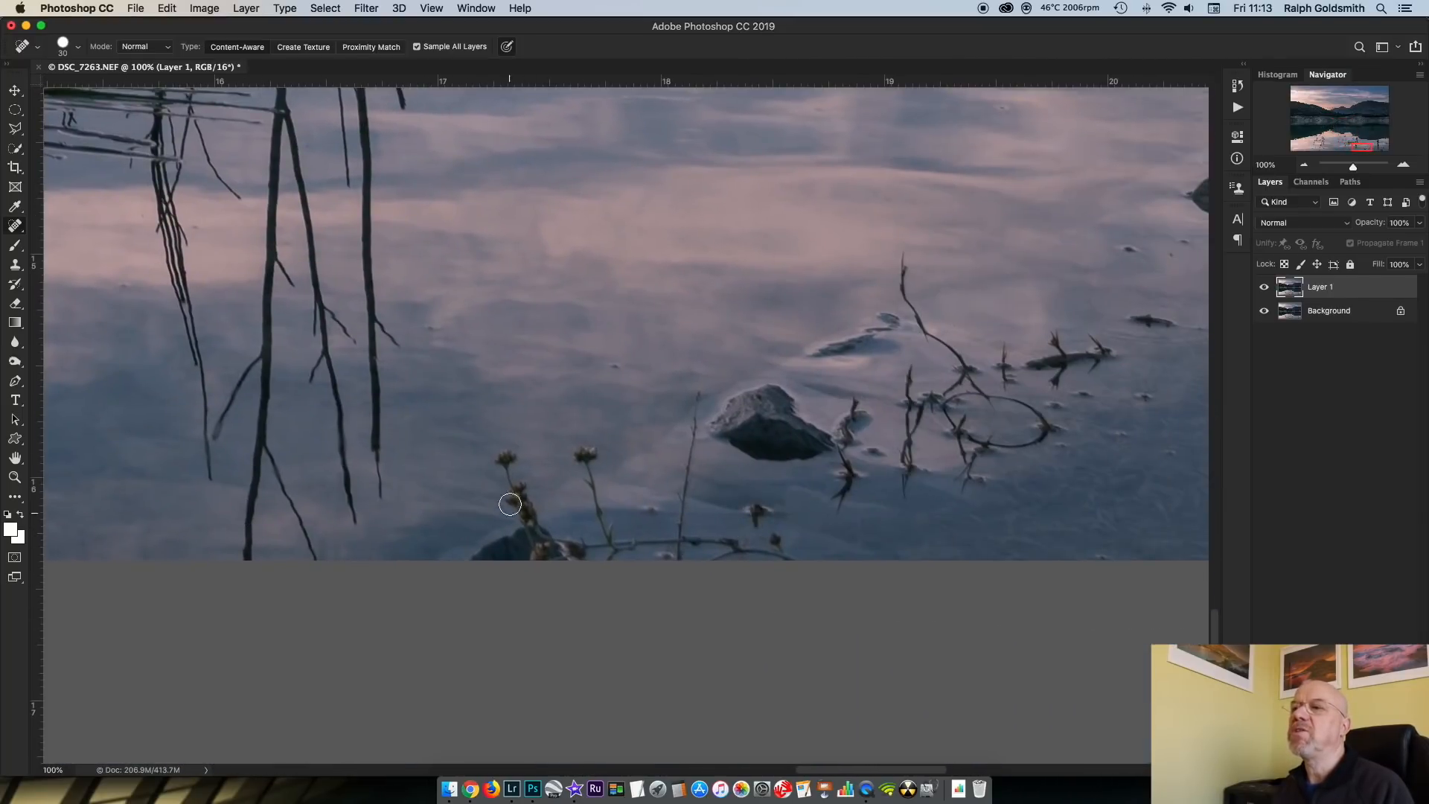
{"action": "mouse_move", "coordinate": [507, 456]}
{"action": "left_mouse_down"}
{"action": "mouse_move", "coordinate": [525, 489]}
{"action": "mouse_move", "coordinate": [500, 502]}
{"action": "mouse_move", "coordinate": [522, 504]}
{"action": "mouse_move", "coordinate": [547, 549]}
{"action": "mouse_move", "coordinate": [615, 548]}
{"action": "mouse_move", "coordinate": [596, 547]}
{"action": "mouse_move", "coordinate": [584, 449]}
{"action": "mouse_move", "coordinate": [620, 537]}
{"action": "mouse_move", "coordinate": [676, 536]}
{"action": "mouse_move", "coordinate": [698, 409]}
{"action": "mouse_move", "coordinate": [690, 515]}
{"action": "mouse_move", "coordinate": [669, 555]}
{"action": "mouse_move", "coordinate": [731, 540]}
{"action": "mouse_move", "coordinate": [790, 557]}
{"action": "mouse_move", "coordinate": [785, 526]}
{"action": "left_mouse_up"}
{"action": "left_click", "coordinate": [752, 514]}
{"action": "left_click", "coordinate": [680, 555]}
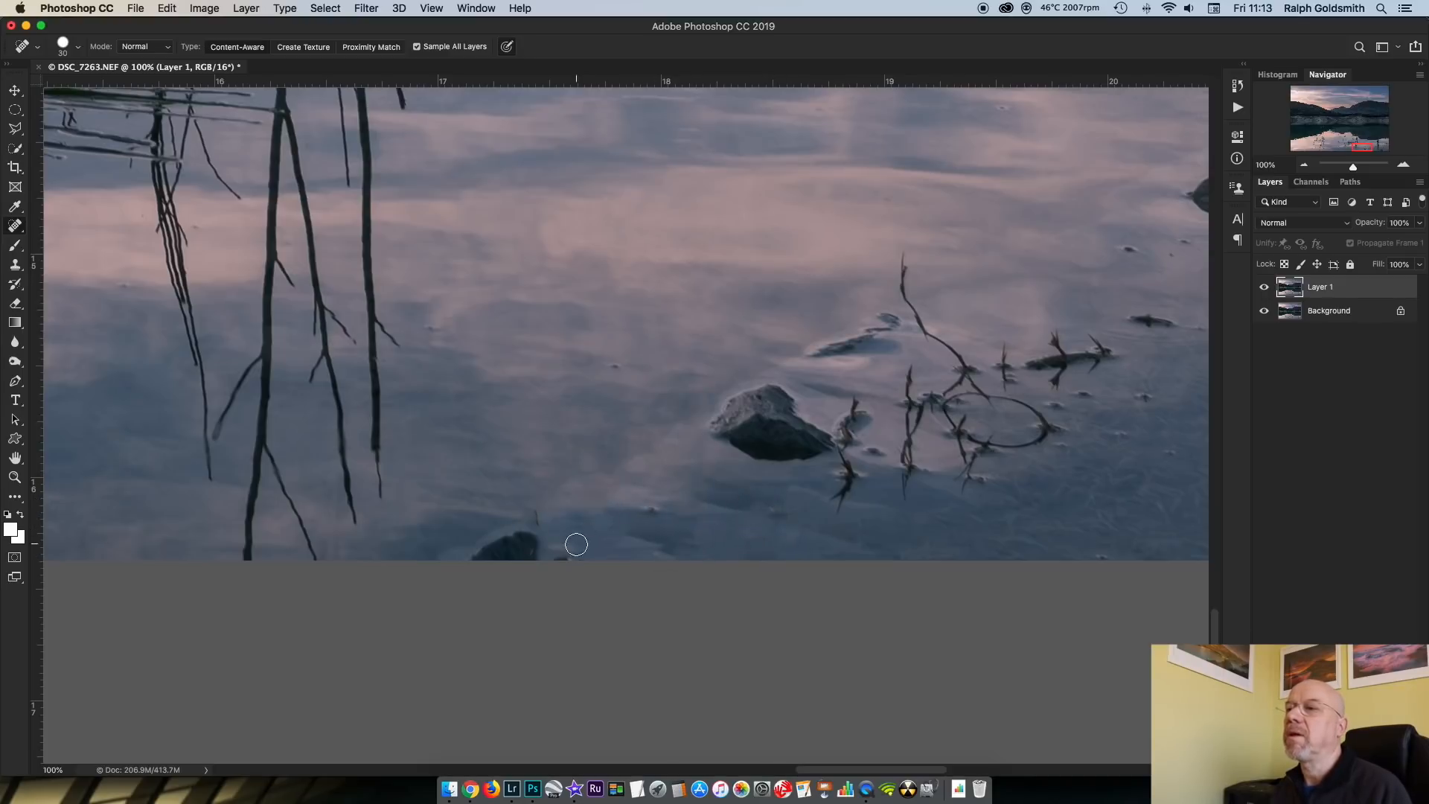
{"action": "left_click", "coordinate": [548, 519]}
{"action": "mouse_move", "coordinate": [543, 545]}
{"action": "left_mouse_down"}
{"action": "mouse_move", "coordinate": [472, 560]}
{"action": "mouse_move", "coordinate": [536, 557]}
{"action": "left_mouse_up"}
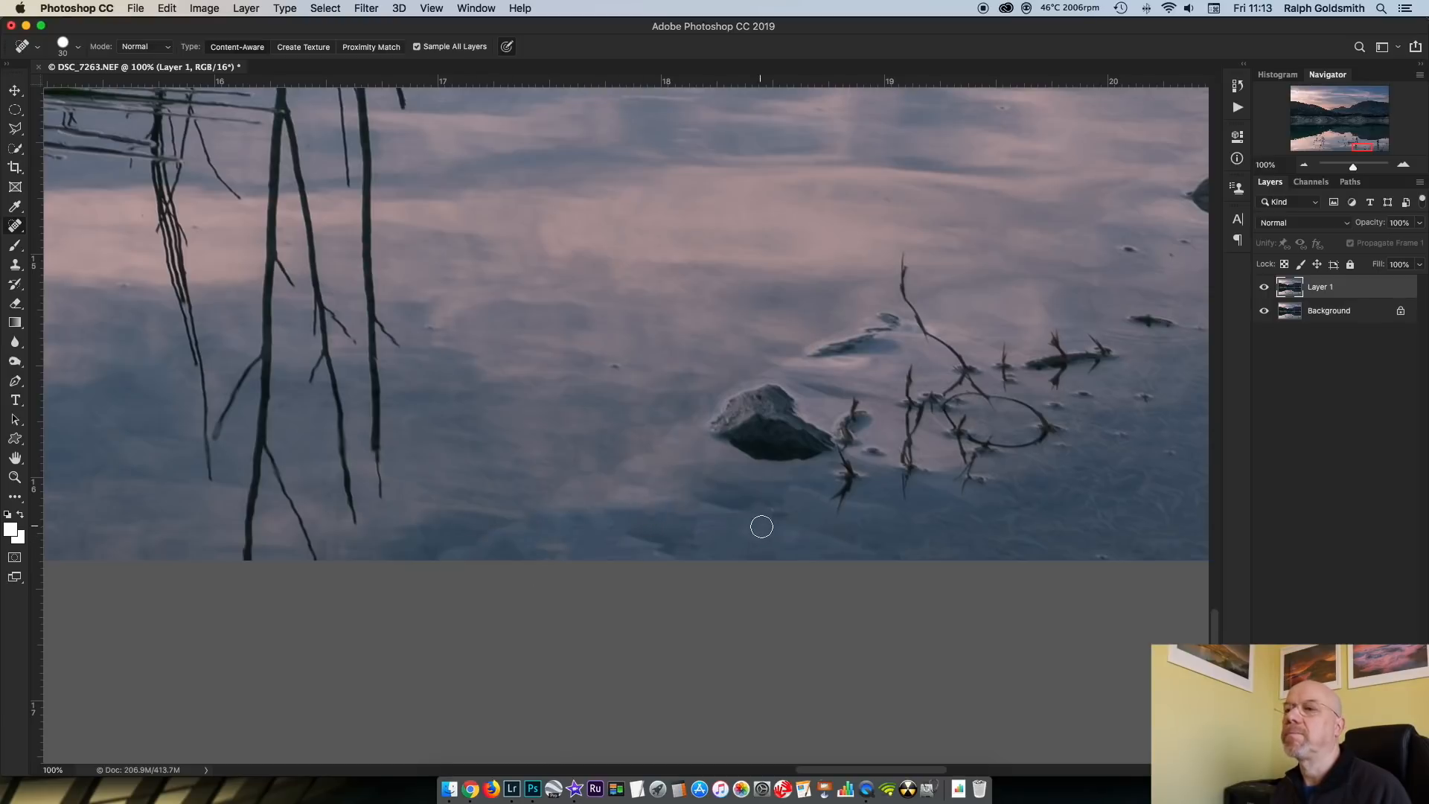
Spot-heal small blemishes in the water near the photo's lower-right corner, beside the leafy plant
{"action": "left_click_drag", "start_coordinate": [810, 533], "coordinate": [475, 513]}
{"action": "left_click_drag", "start_coordinate": [848, 543], "coordinate": [292, 527]}
{"action": "left_click_drag", "start_coordinate": [802, 545], "coordinate": [718, 553]}
{"action": "mouse_move", "coordinate": [906, 535]}
{"action": "left_mouse_down"}
{"action": "mouse_move", "coordinate": [868, 568]}
{"action": "mouse_move", "coordinate": [819, 526]}
{"action": "mouse_move", "coordinate": [782, 543]}
{"action": "mouse_move", "coordinate": [708, 488]}
{"action": "mouse_move", "coordinate": [655, 479]}
{"action": "mouse_move", "coordinate": [680, 488]}
{"action": "mouse_move", "coordinate": [681, 532]}
{"action": "mouse_move", "coordinate": [708, 548]}
{"action": "mouse_move", "coordinate": [760, 543]}
{"action": "mouse_move", "coordinate": [629, 543]}
{"action": "mouse_move", "coordinate": [687, 515]}
{"action": "mouse_move", "coordinate": [731, 546]}
{"action": "mouse_move", "coordinate": [594, 542]}
{"action": "mouse_move", "coordinate": [600, 485]}
{"action": "mouse_move", "coordinate": [571, 540]}
{"action": "mouse_move", "coordinate": [674, 533]}
{"action": "left_mouse_up"}
{"action": "left_click_drag", "start_coordinate": [947, 501], "coordinate": [856, 498]}
{"action": "left_click", "coordinate": [645, 498]}
{"action": "left_click", "coordinate": [623, 453]}
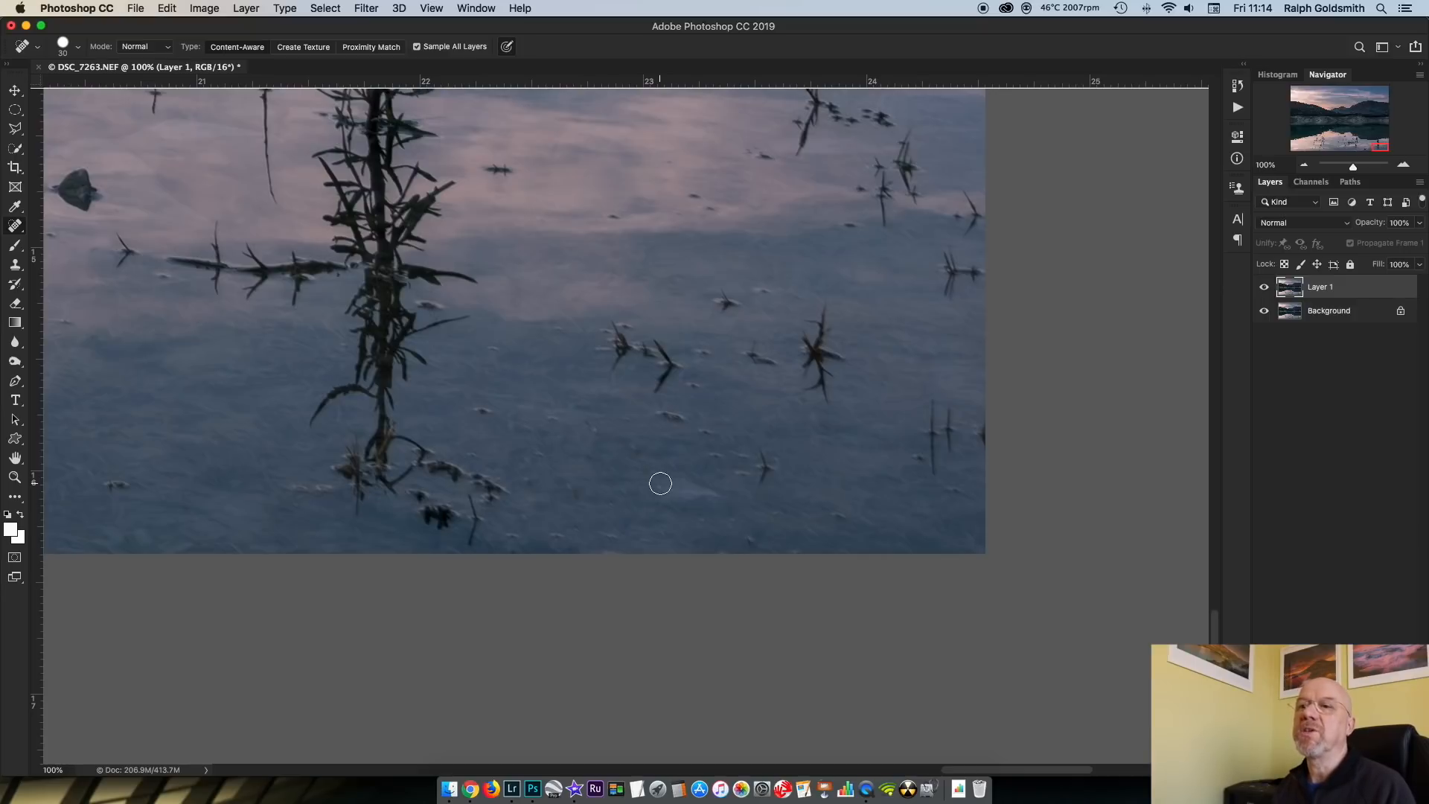
{"action": "left_click_drag", "start_coordinate": [323, 485], "coordinate": [656, 496]}
{"action": "scroll", "coordinate": [667, 494], "scroll_direction": "right", "scroll_amount": 5}
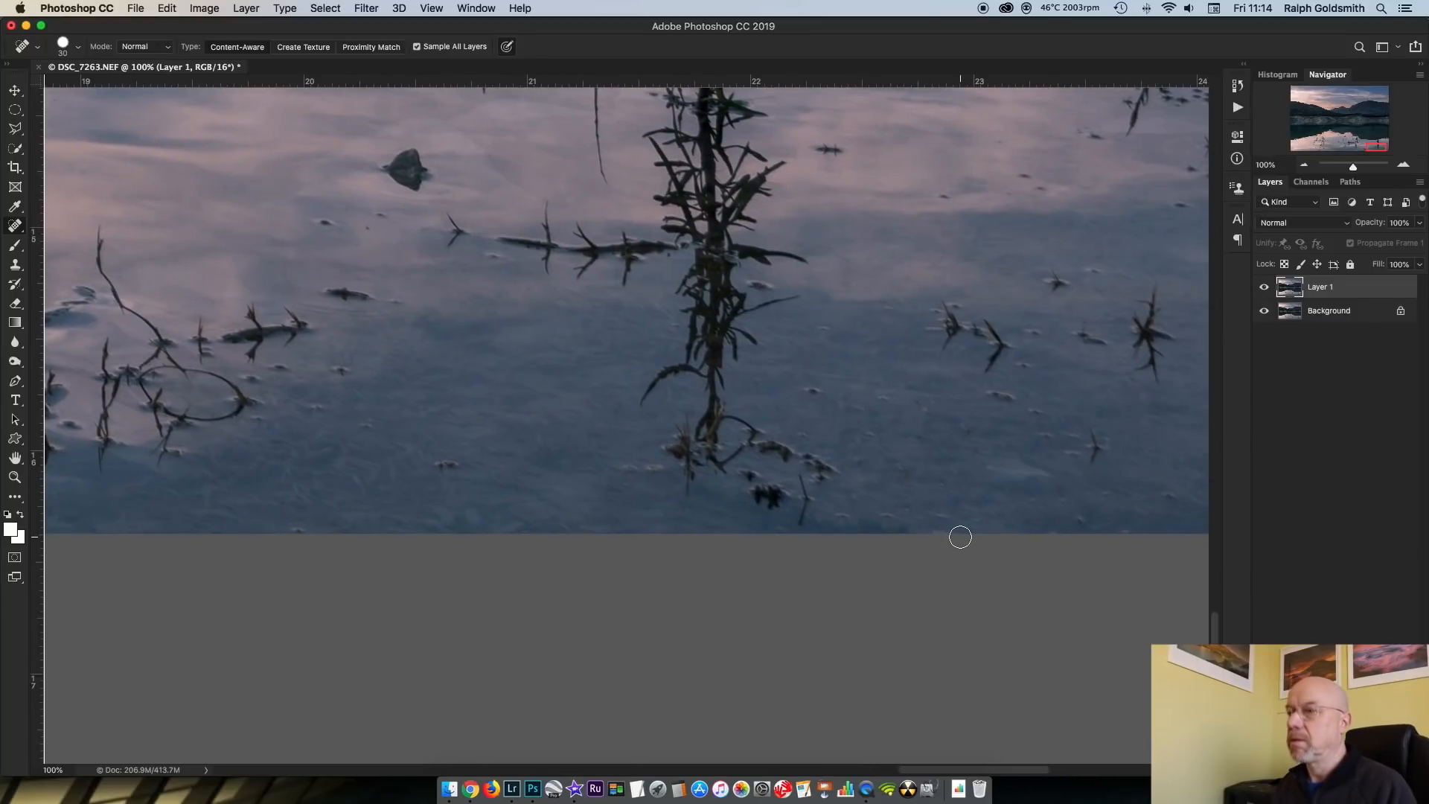
Fit the whole lake photo in view and flatten its layers into a single Background
{"action": "key", "text": "super+0"}
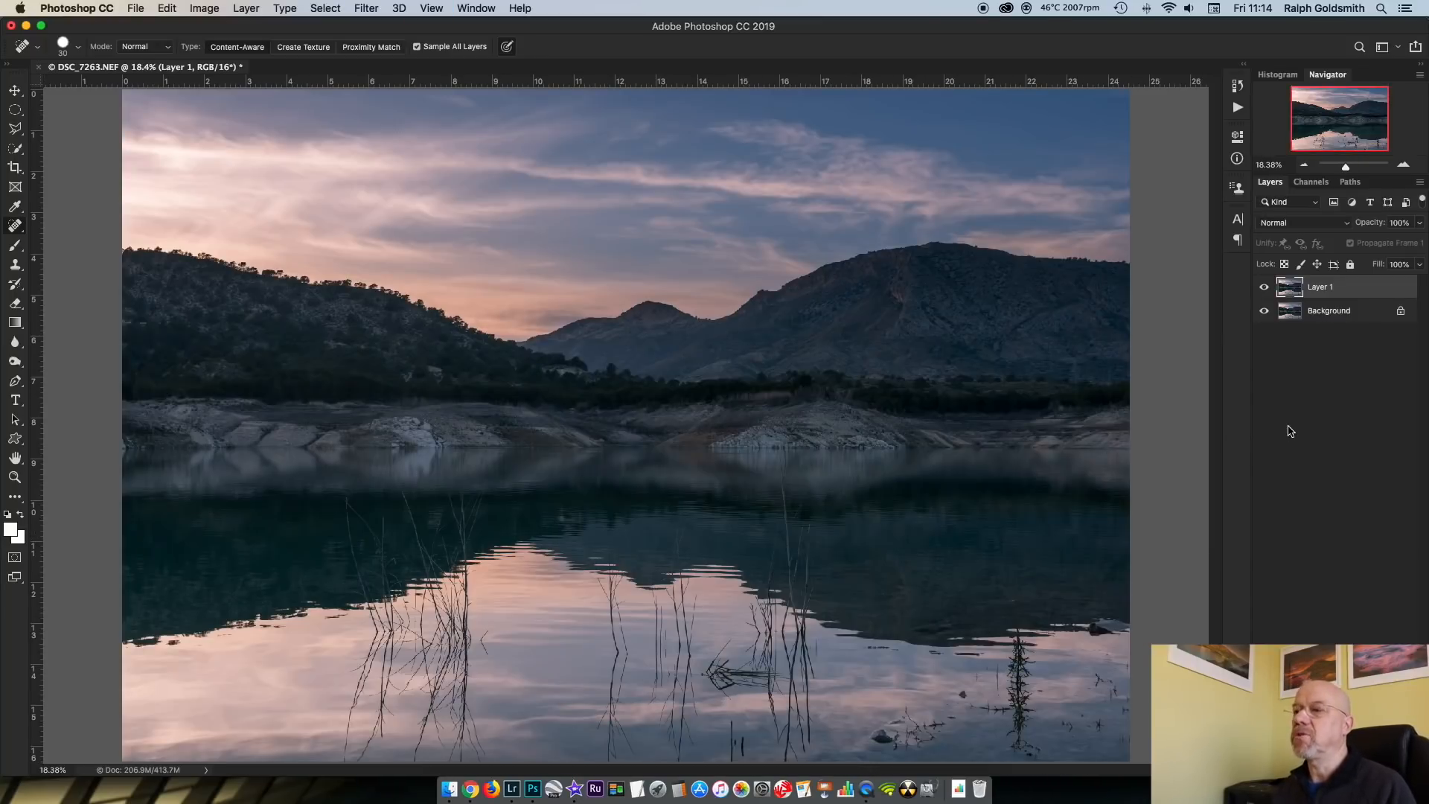
{"action": "left_click", "coordinate": [247, 9]}
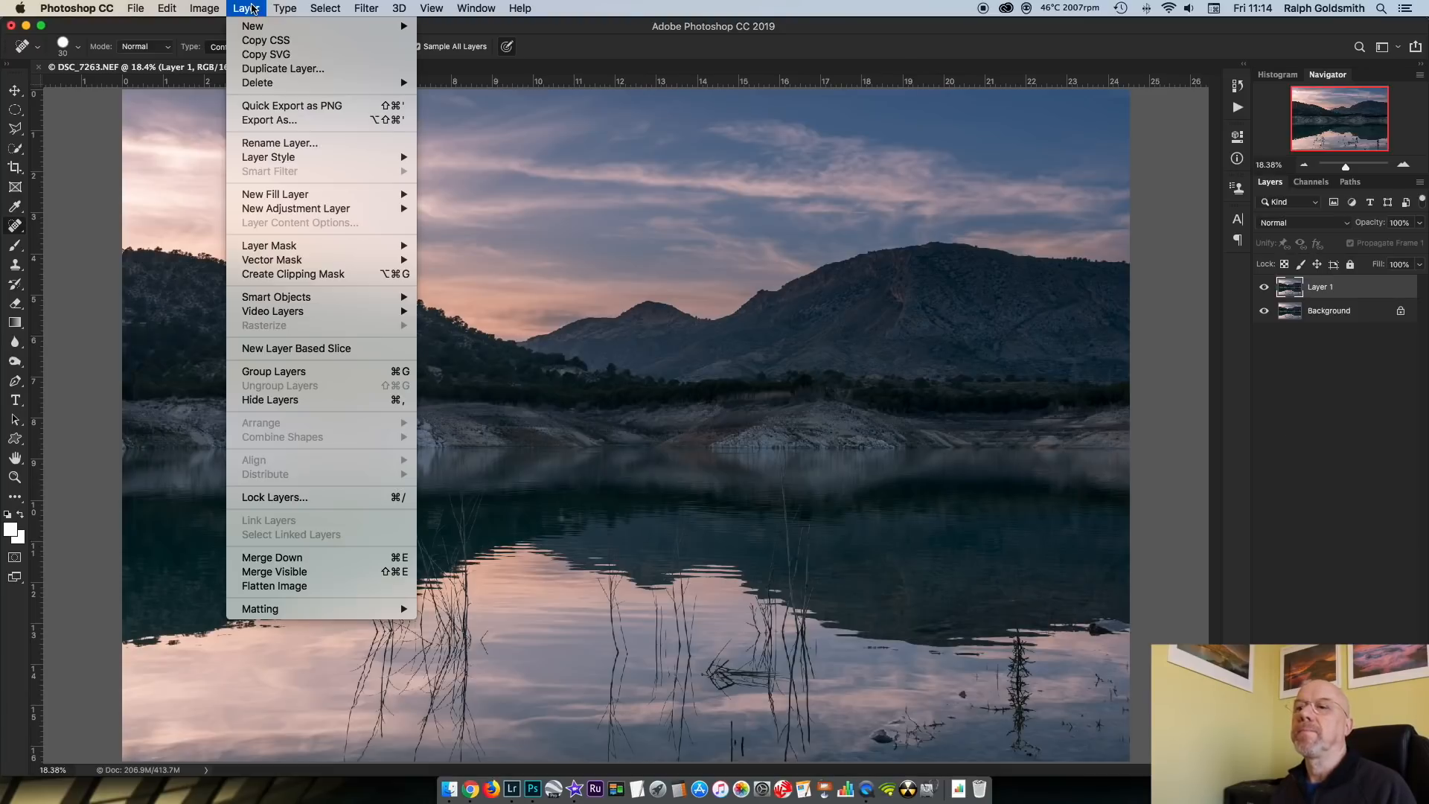
{"action": "left_click", "coordinate": [313, 589]}
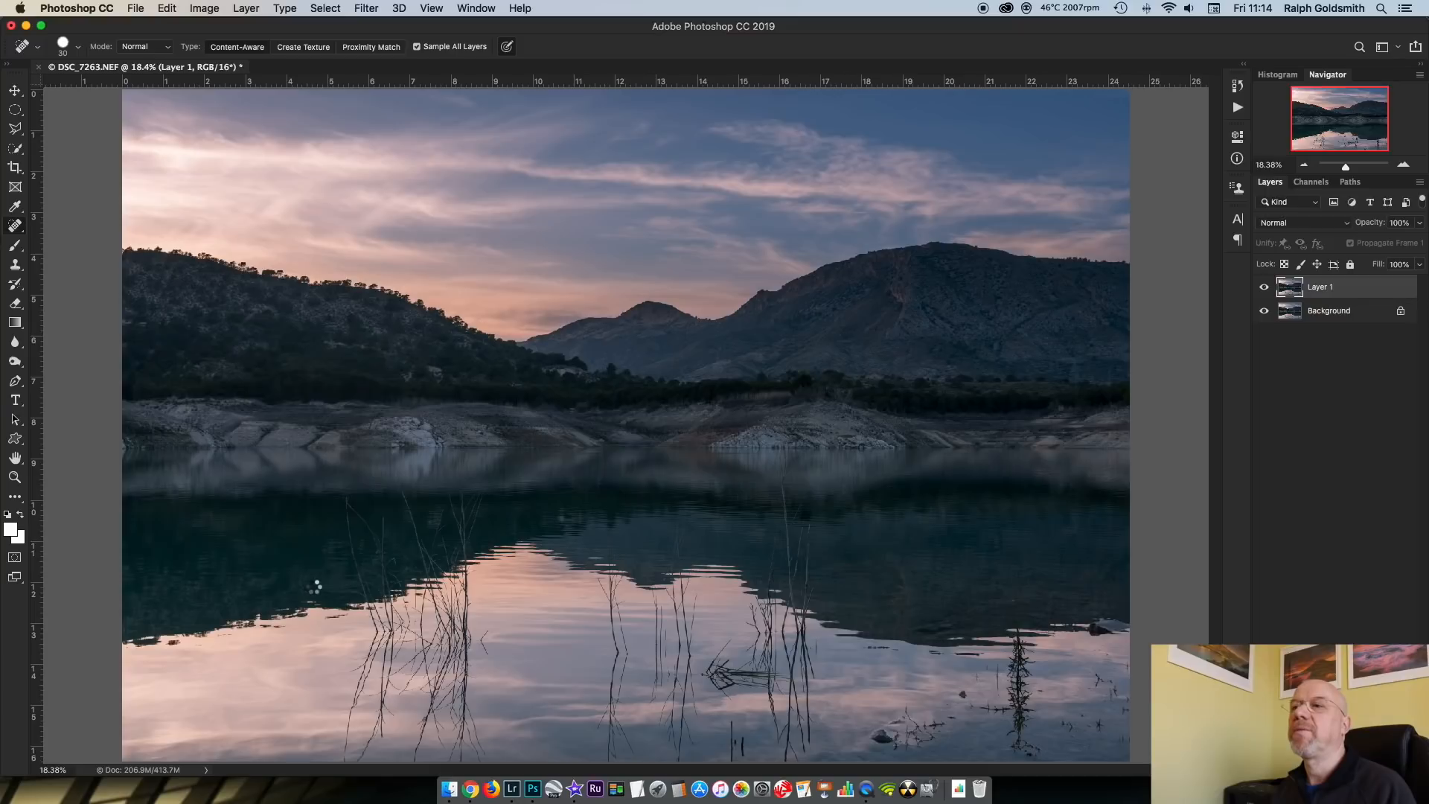
Close the lake photo document and save its changes
{"action": "left_click", "coordinate": [135, 9]}
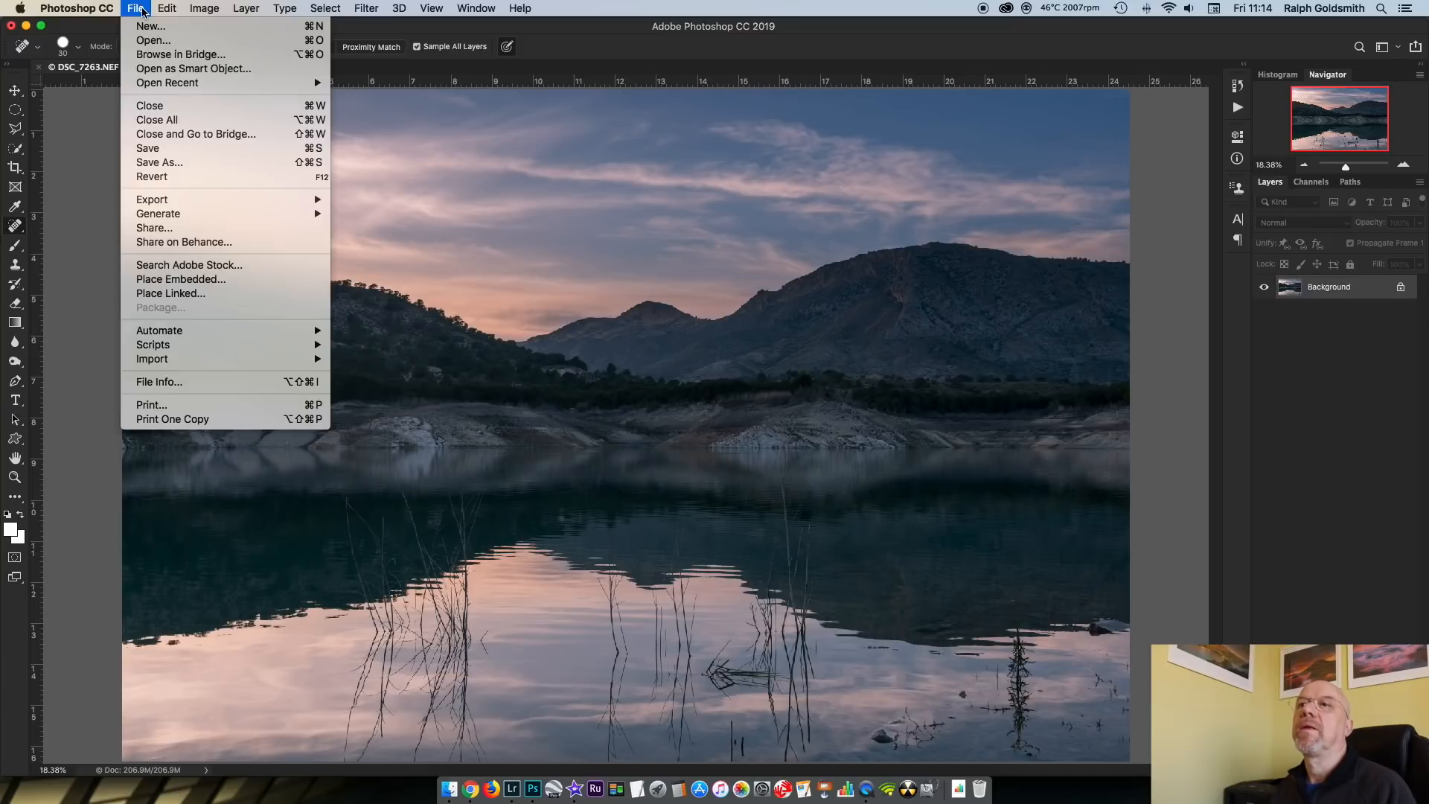
{"action": "left_click", "coordinate": [163, 106]}
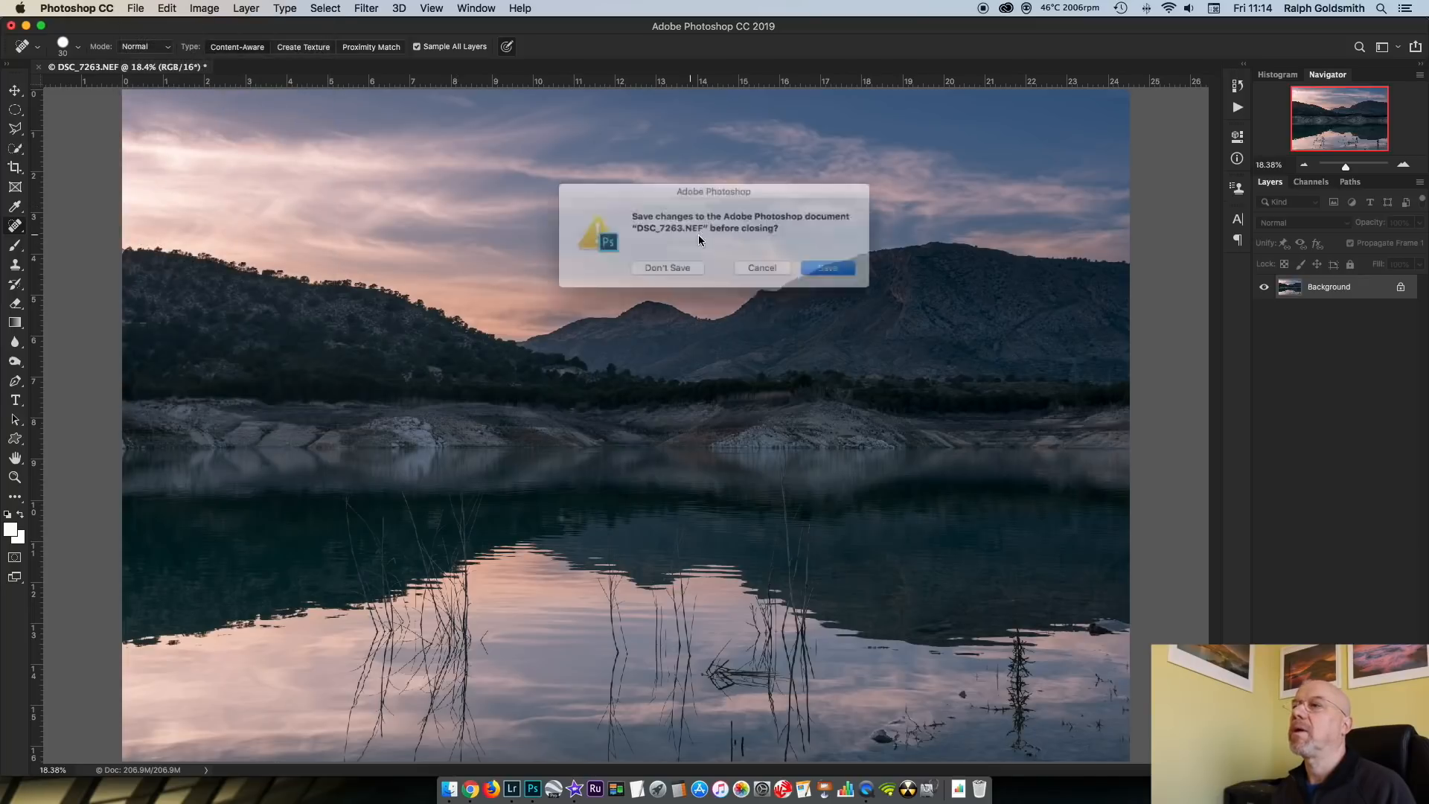
{"action": "left_click", "coordinate": [837, 270]}
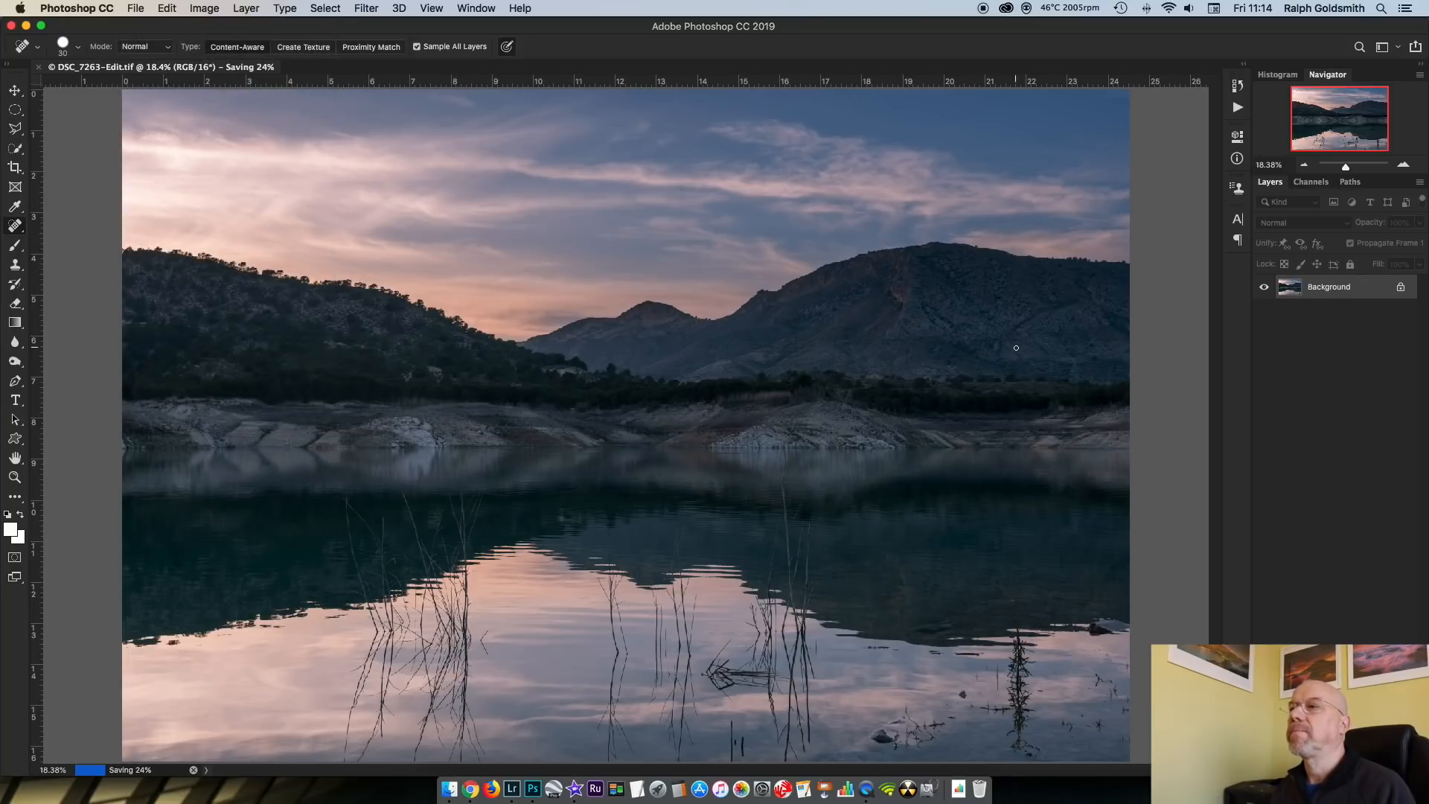